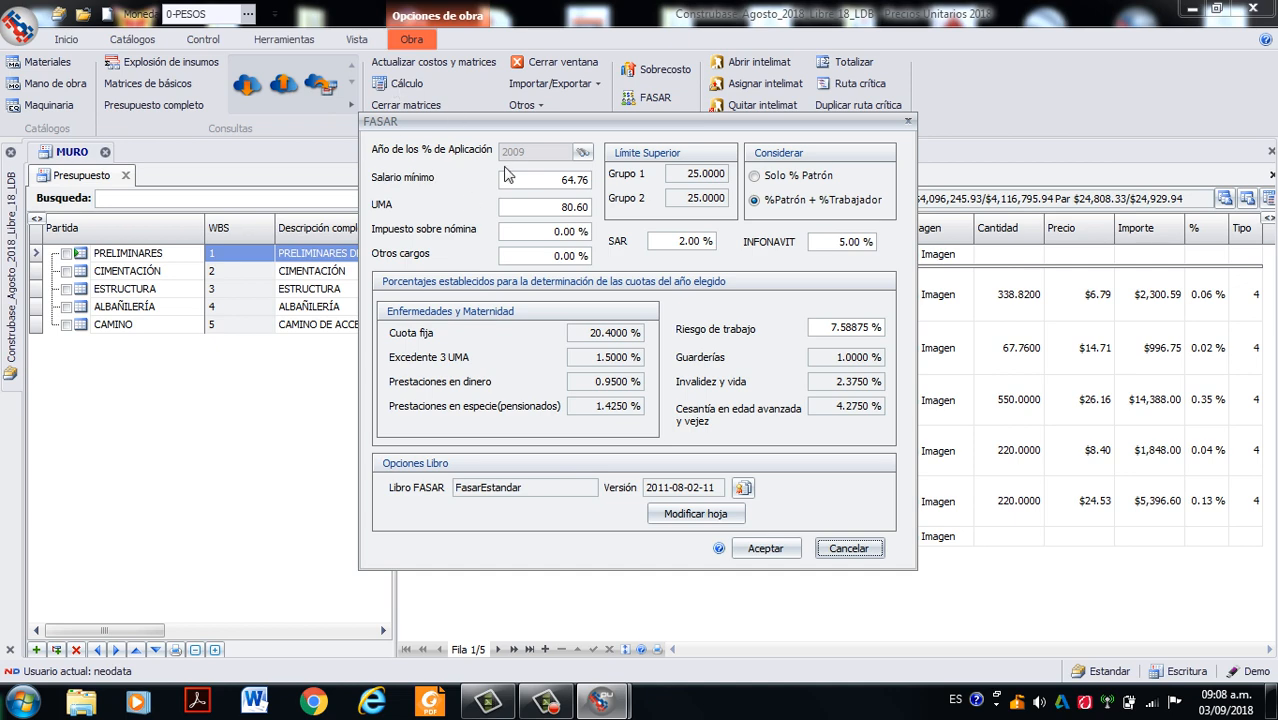
# - Set the application year of the FASAR percentages to 2010
pyautogui.moveTo(482, 127); pyautogui.dragTo(506, 132)
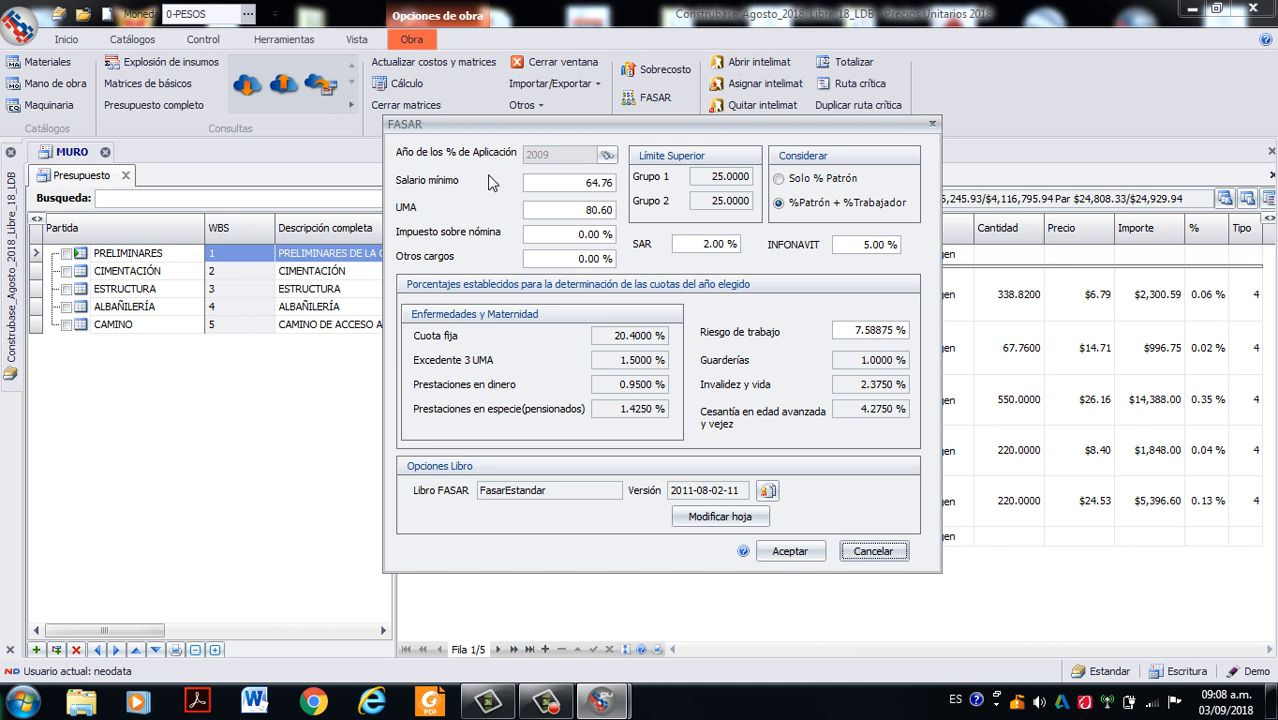
pyautogui.click(607, 157)
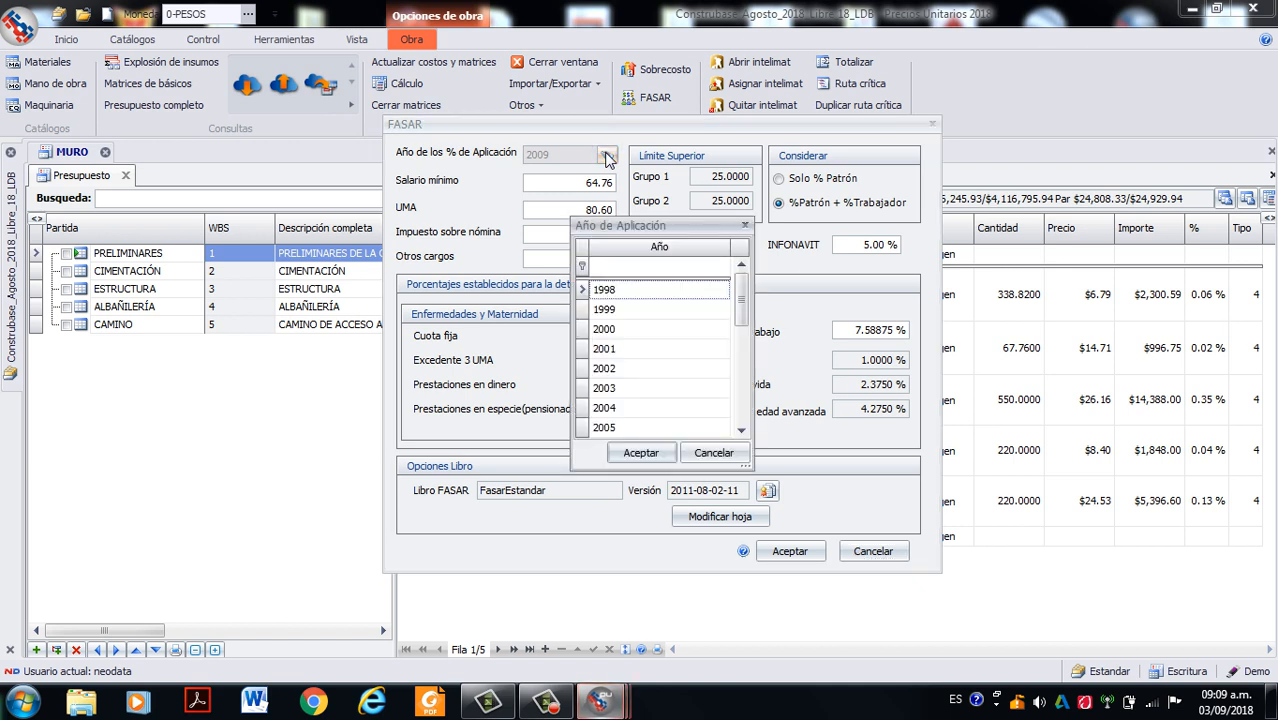
pyautogui.moveTo(739, 305); pyautogui.dragTo(739, 410)
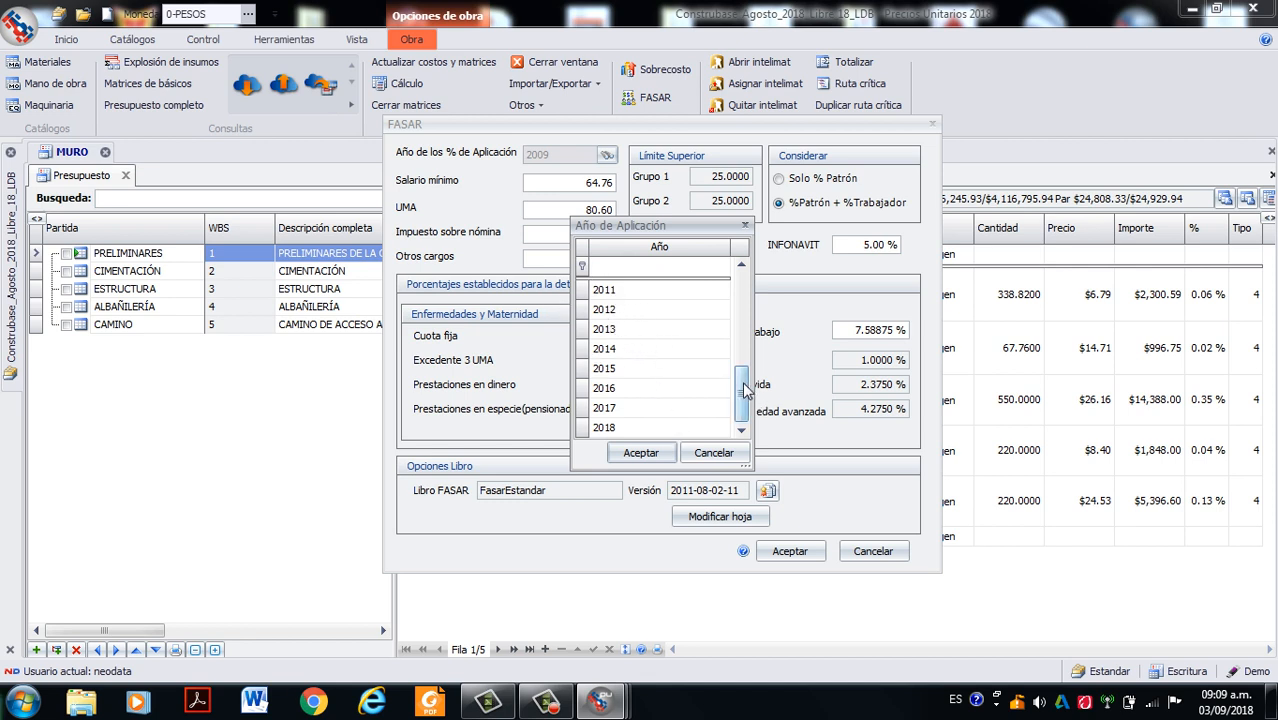
pyautogui.moveTo(742, 385); pyautogui.dragTo(745, 375)
pyautogui.click(605, 312)
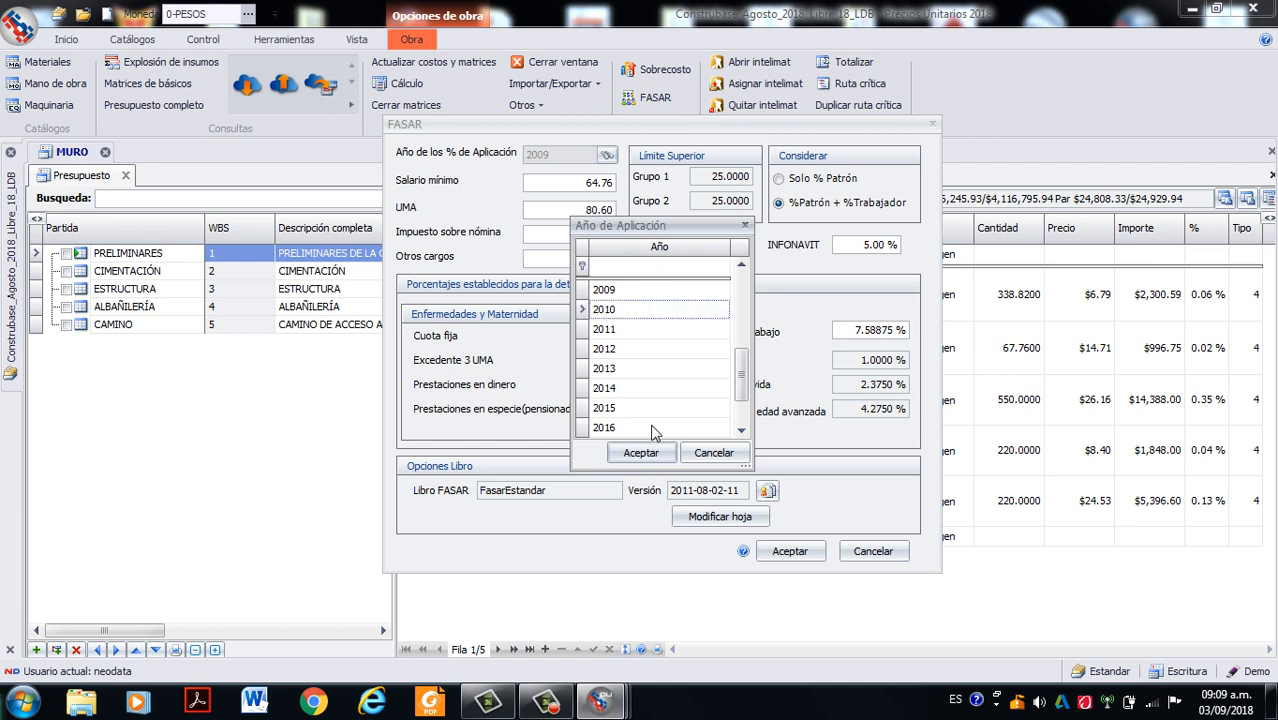
pyautogui.click(652, 456)
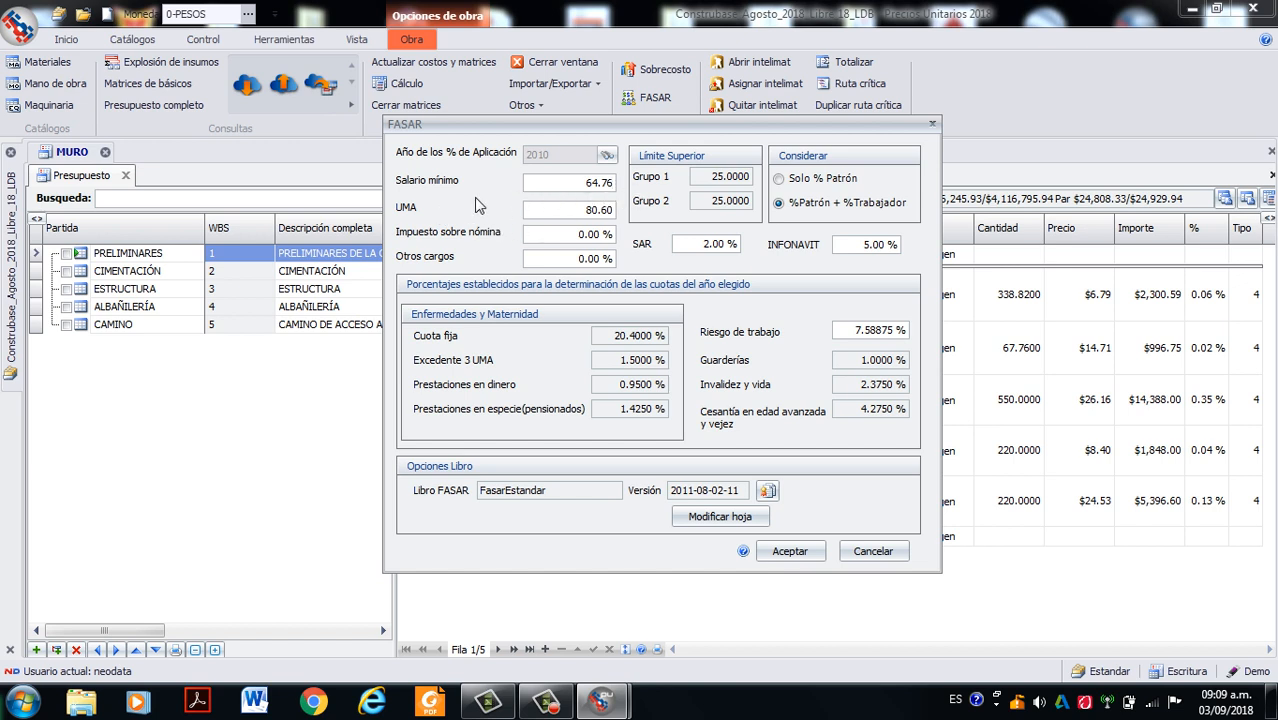
# - Set the minimum wage (Salario mínimo) to 80.04 and the UMA to 75.49 in the FASAR settings
pyautogui.doubleClick(592, 190)
pyautogui.write('80.04')
pyautogui.doubleClick(594, 214)
pyautogui.write('75.49')
pyautogui.moveTo(578, 236); pyautogui.dragTo(617, 244)
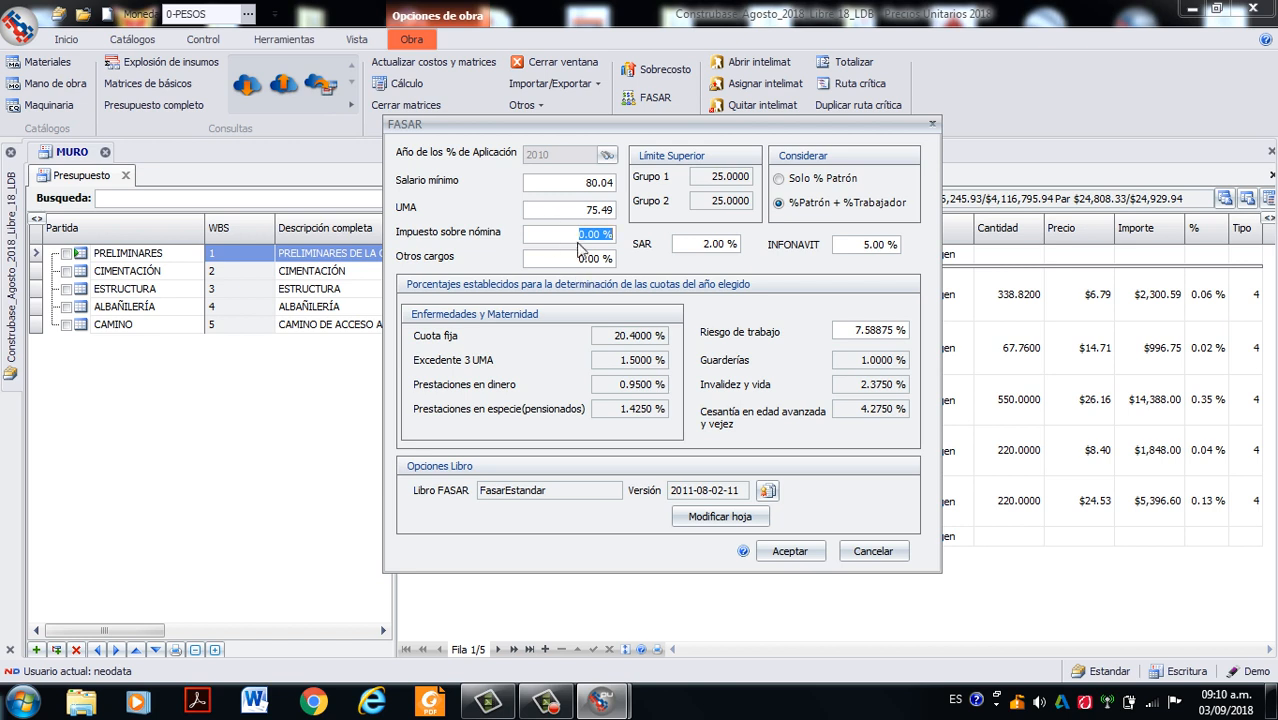
pyautogui.click(588, 239)
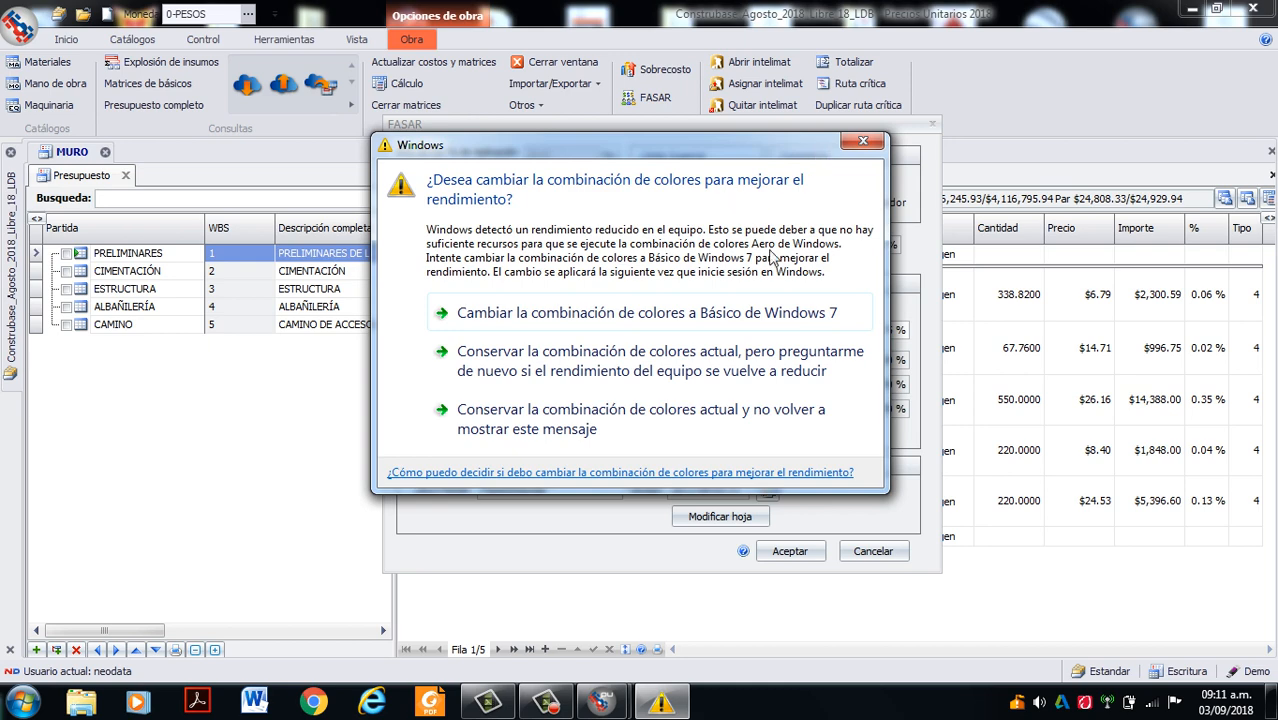
# - Keep the current Windows colour scheme with no further reminders, and choose %Patrón + %Trabajador as the percentages to consider
pyautogui.click(548, 408)
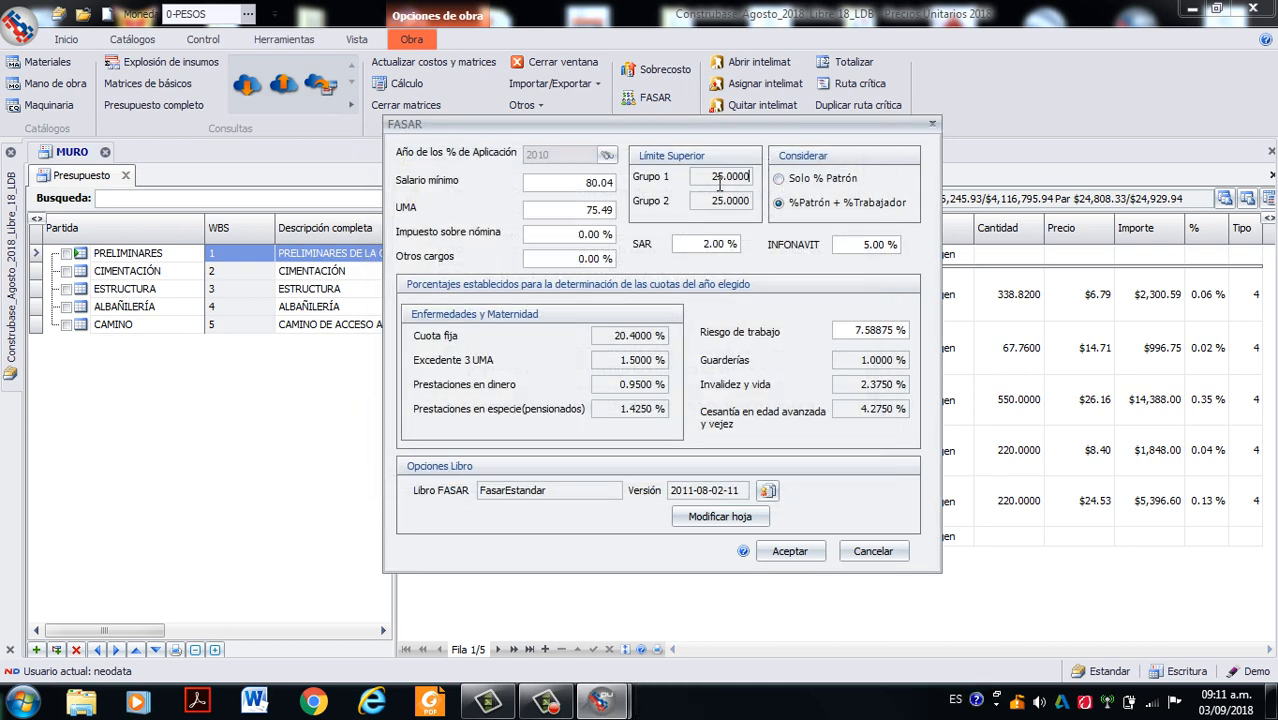
pyautogui.click(749, 177)
pyautogui.click(778, 202)
pyautogui.click(530, 706)
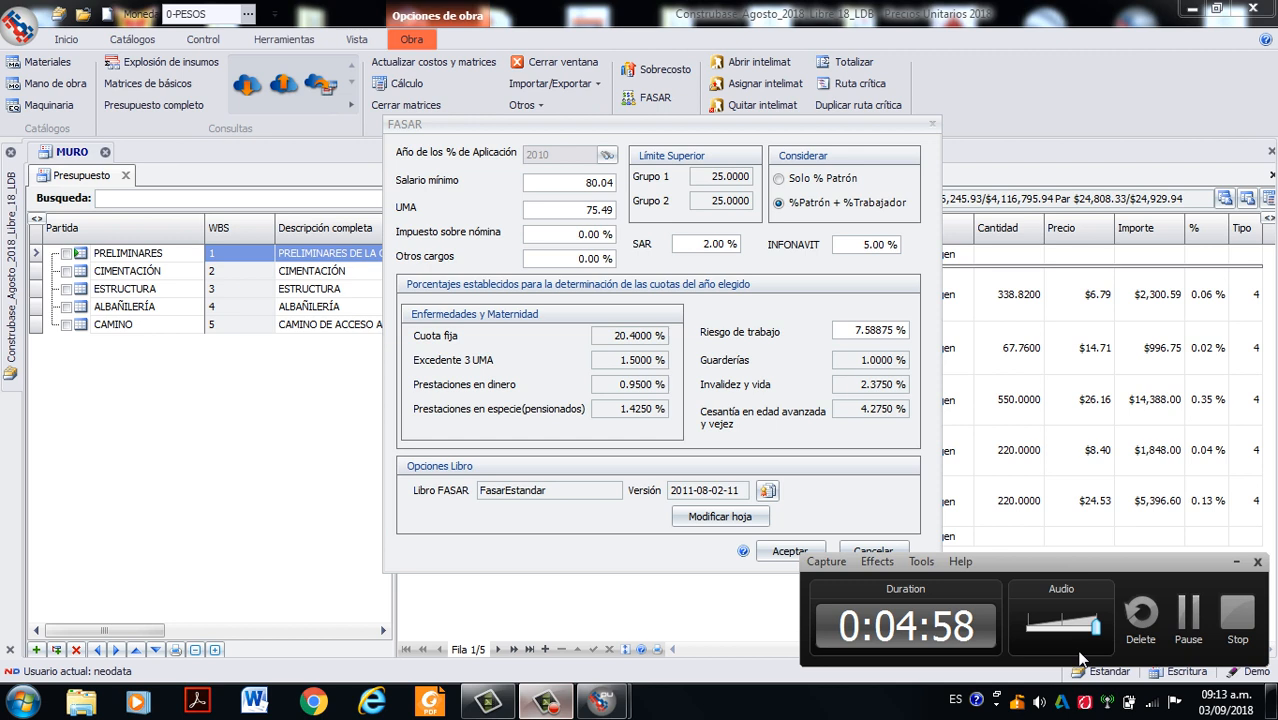
pyautogui.click(1192, 626)
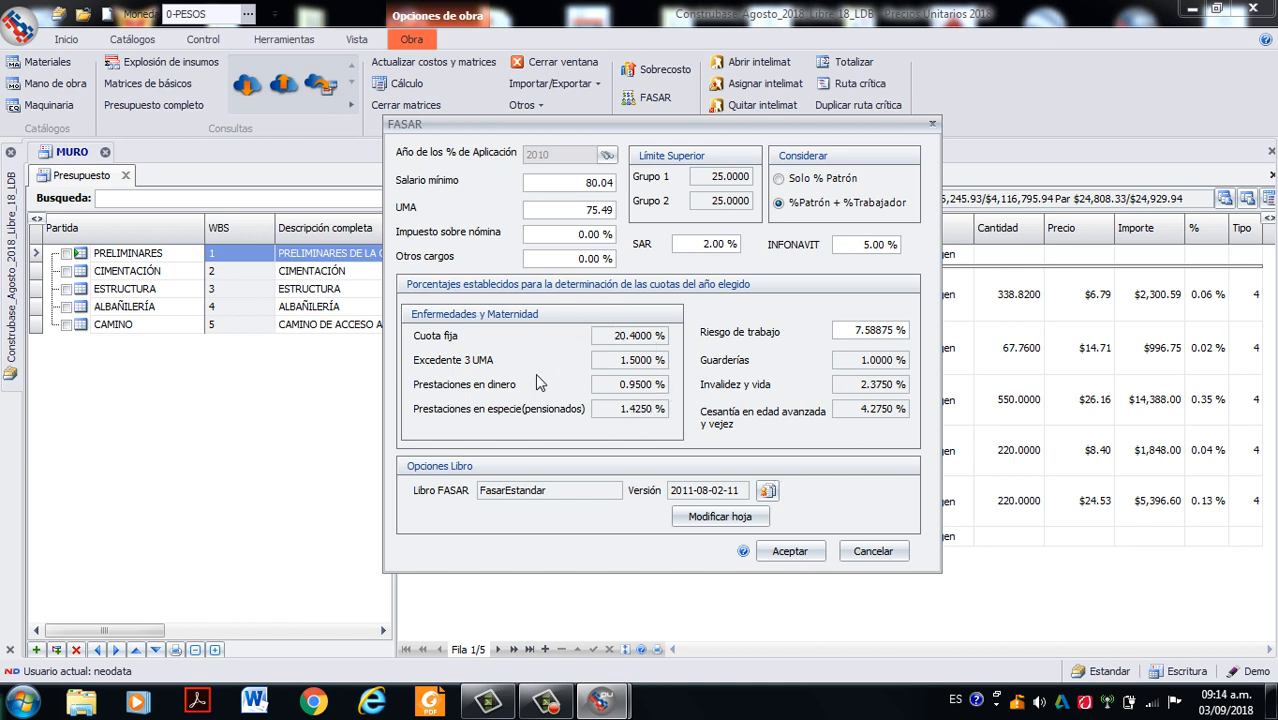
pyautogui.click(546, 700)
pyautogui.click(1188, 618)
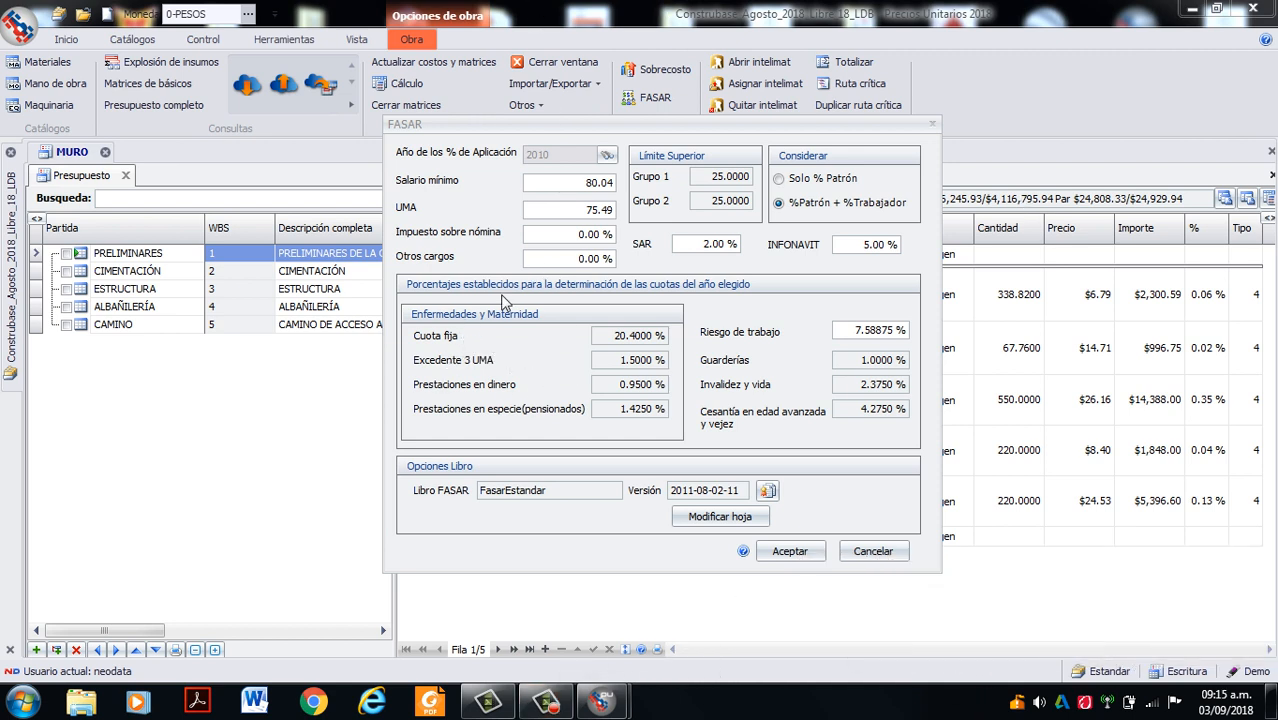
pyautogui.click(546, 700)
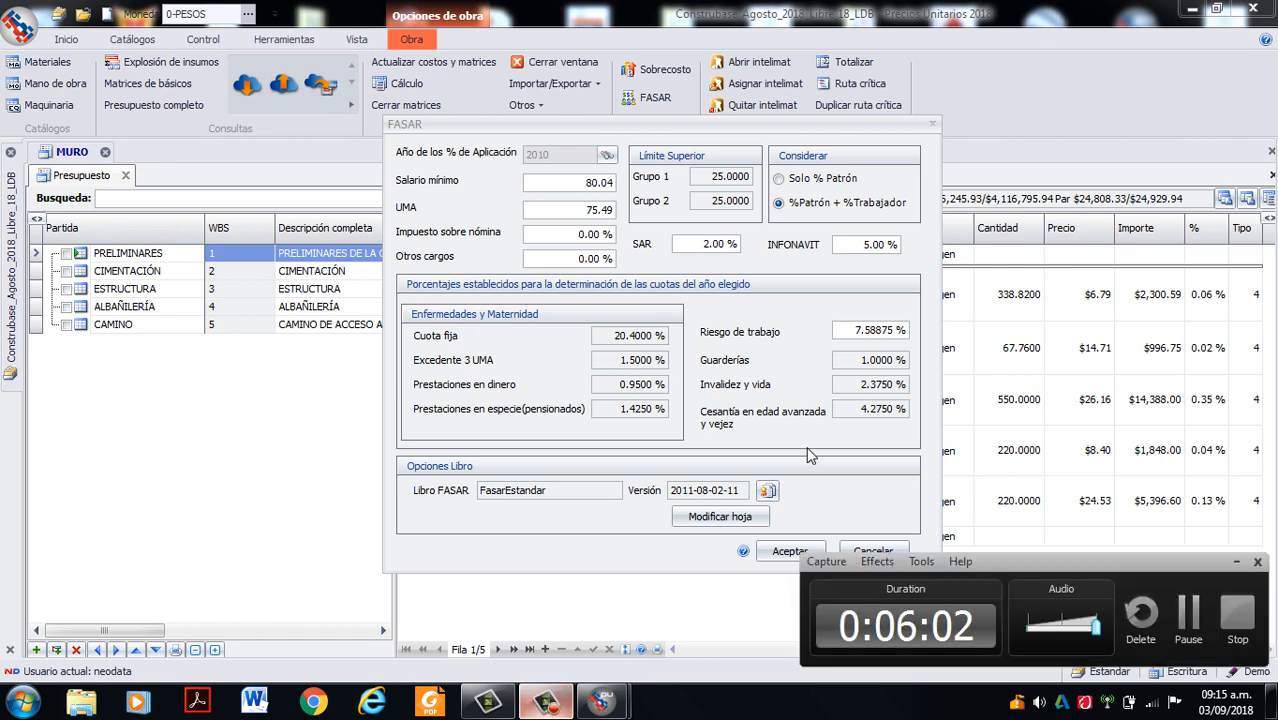
pyautogui.click(1236, 563)
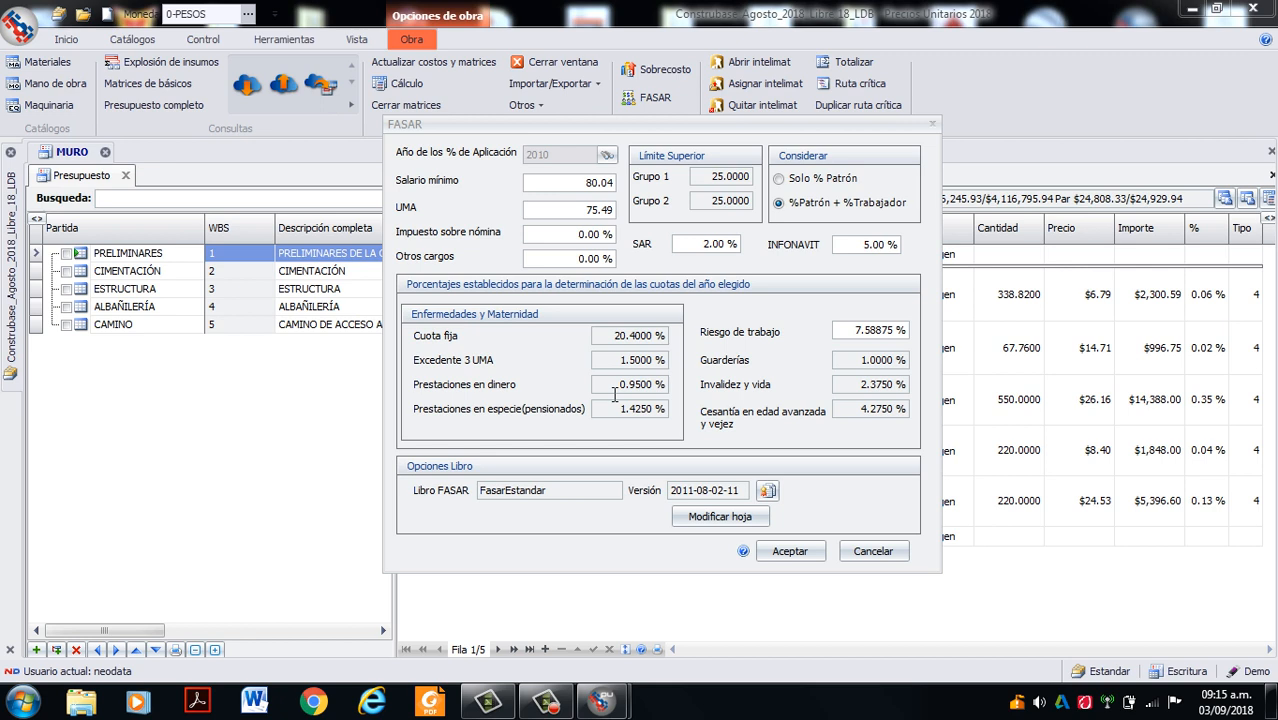
pyautogui.click(884, 333)
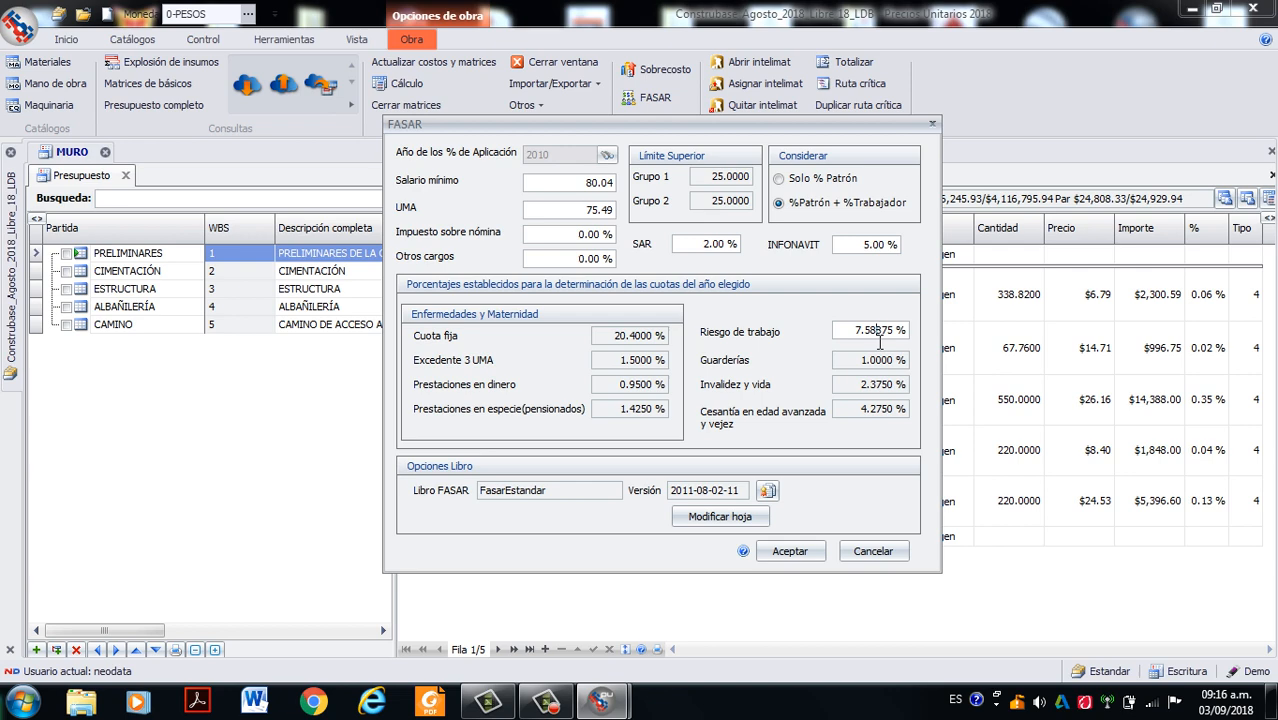
pyautogui.click(546, 703)
pyautogui.click(1190, 615)
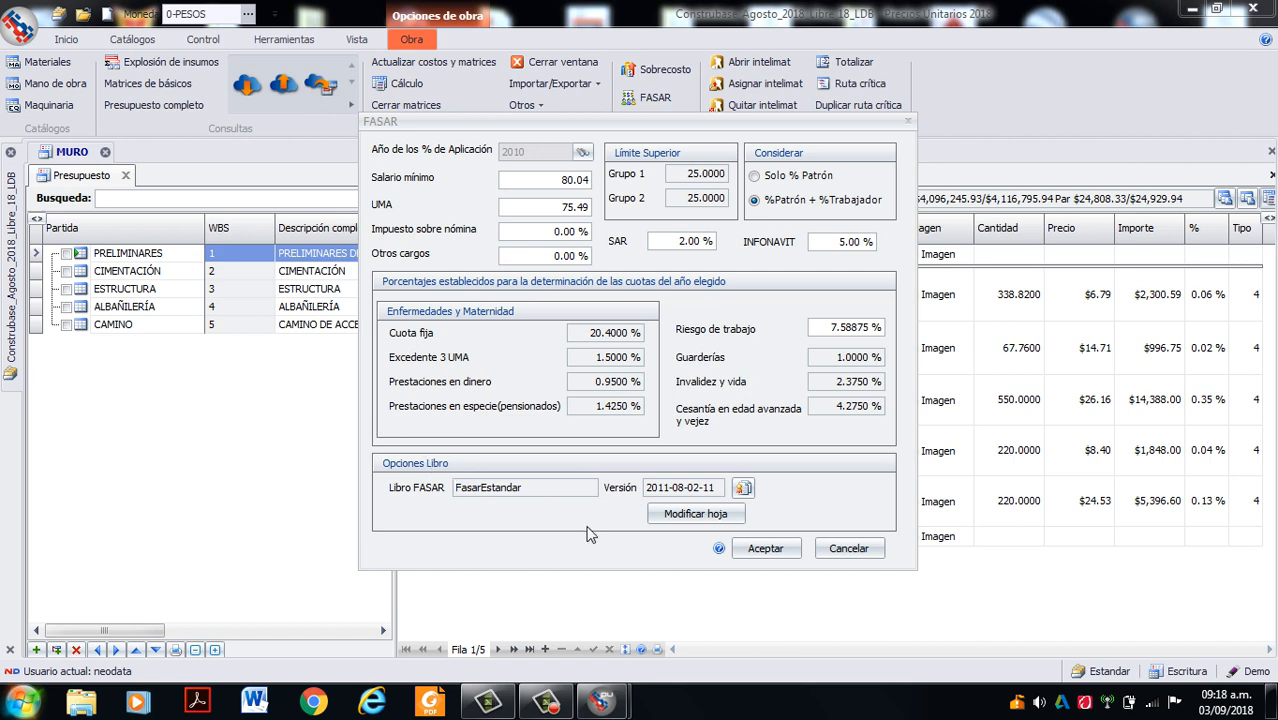
pyautogui.click(541, 706)
pyautogui.click(541, 706)
# - Choose FasarEstandar as the FASAR book and open its sheet for modification in Excel
pyautogui.click(743, 489)
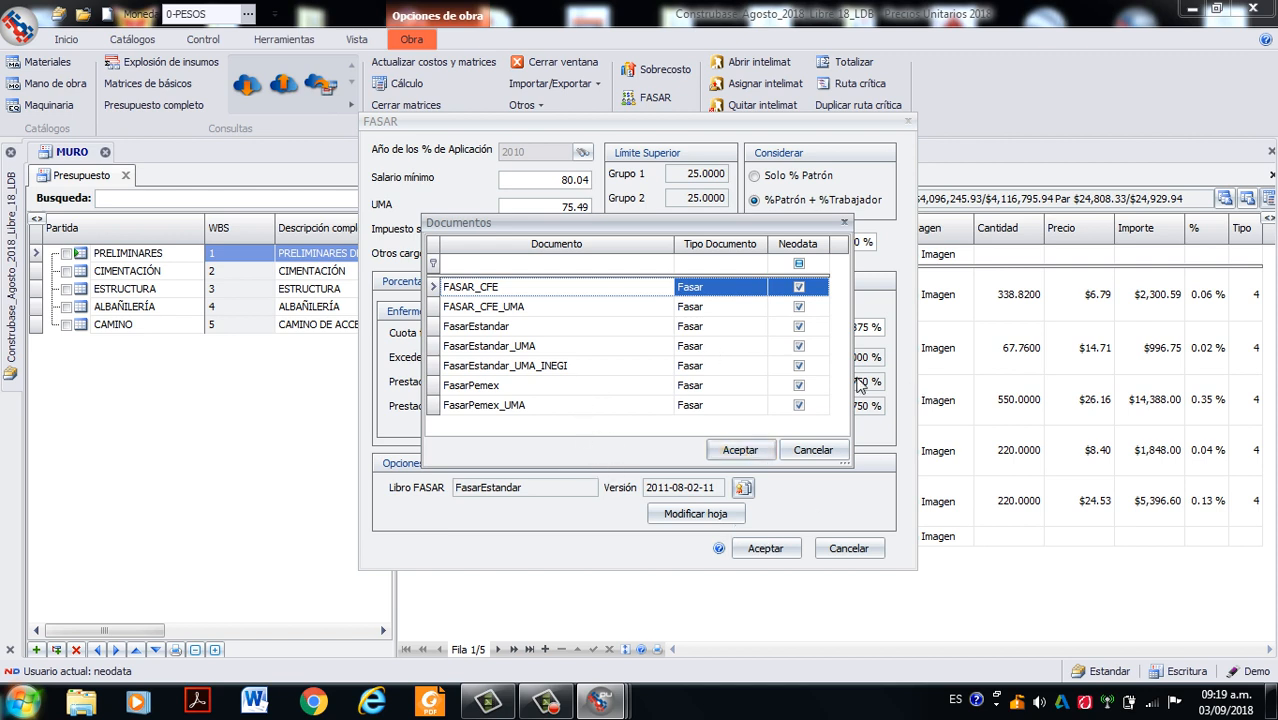
pyautogui.click(478, 328)
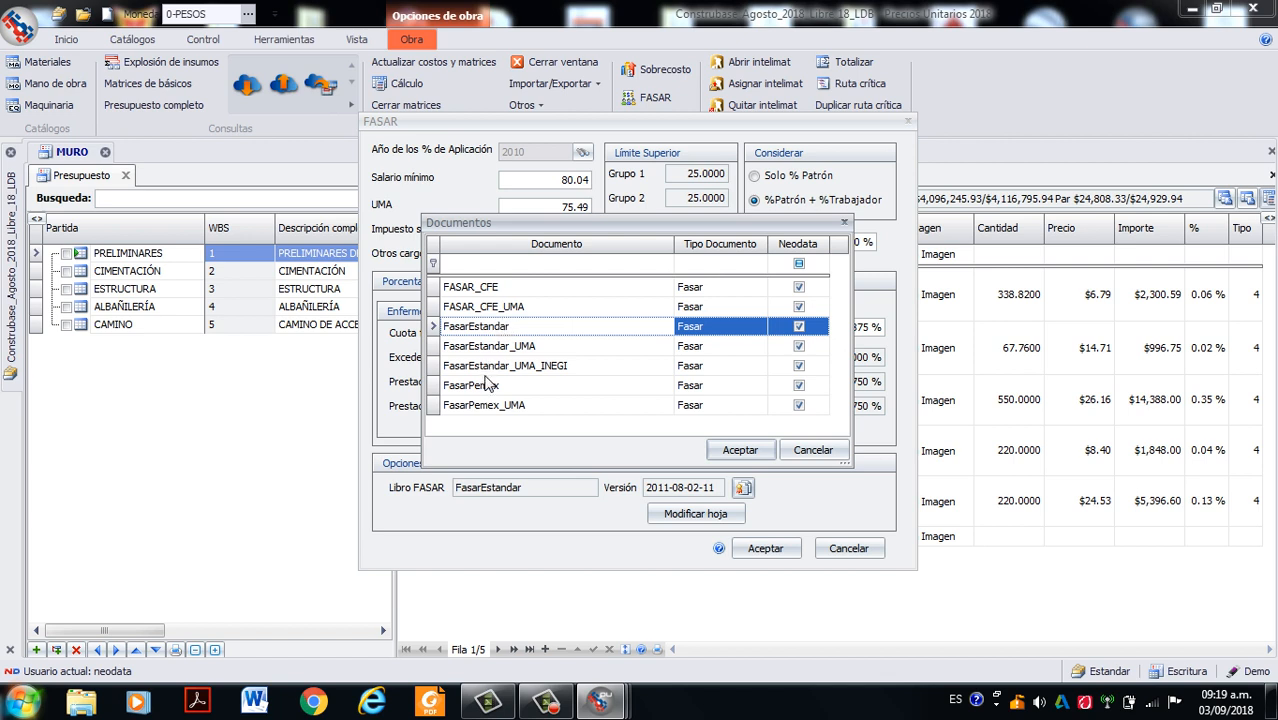
pyautogui.click(482, 350)
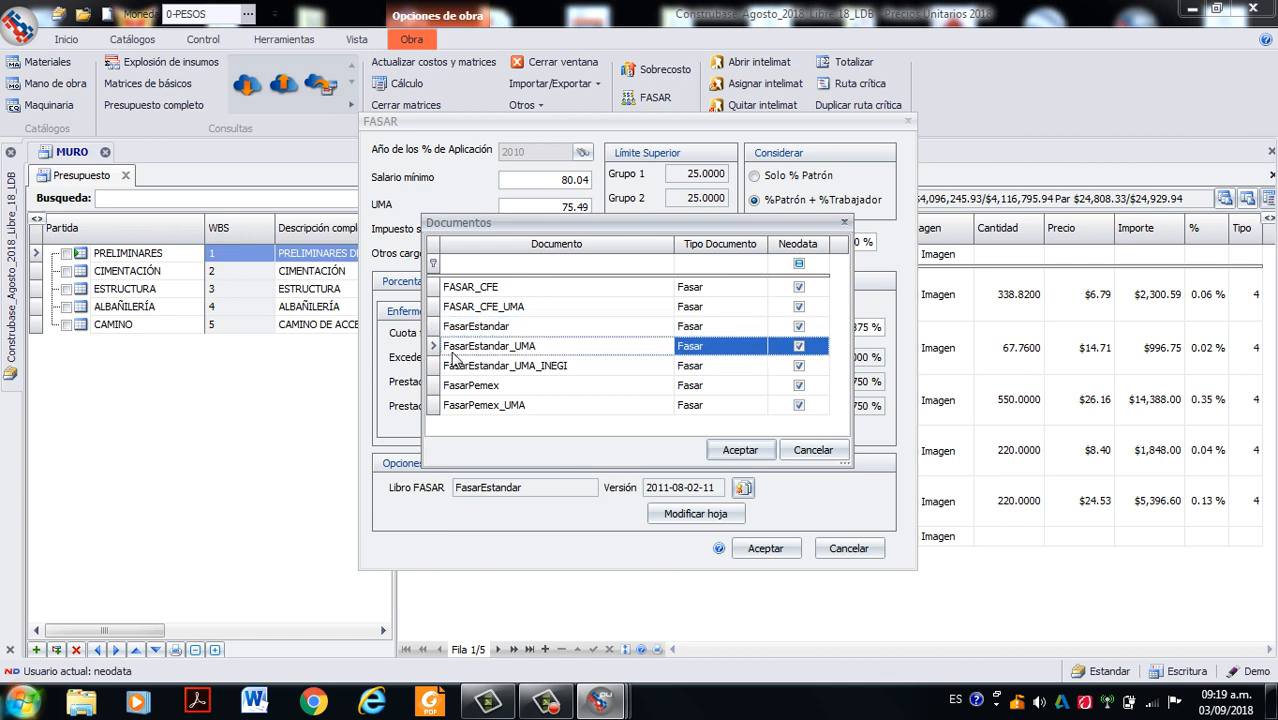
pyautogui.click(497, 328)
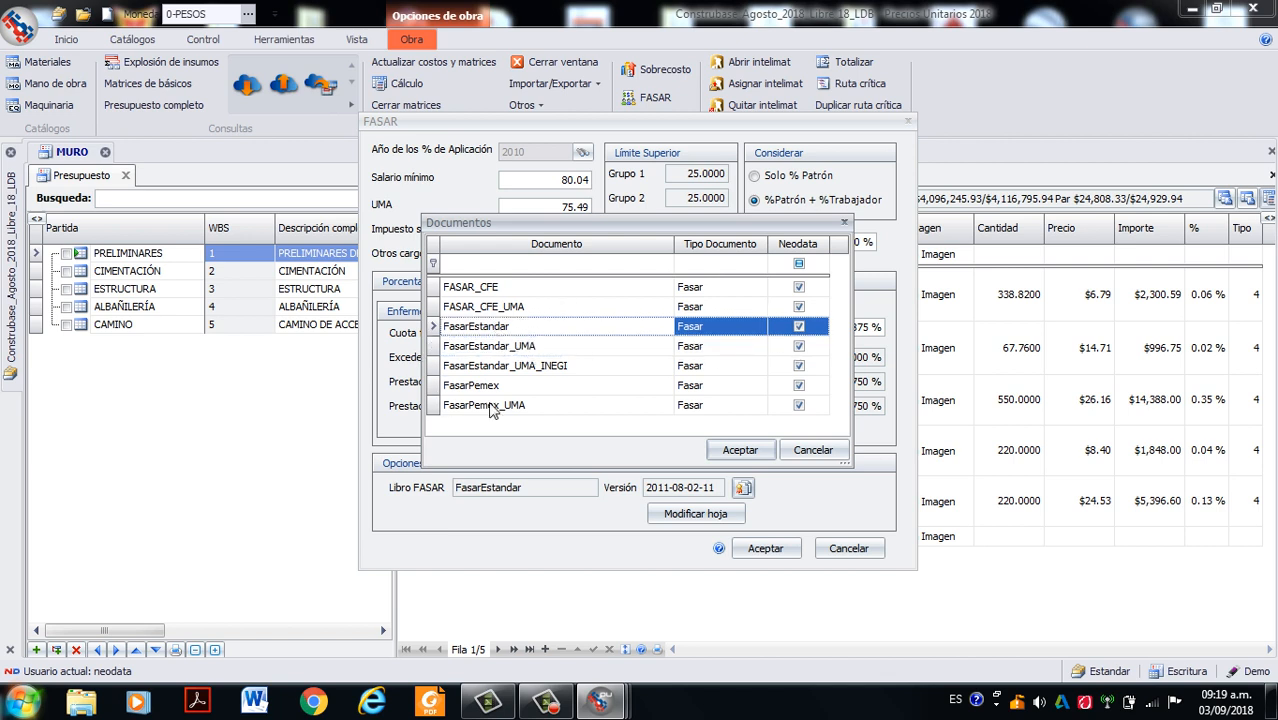
pyautogui.click(730, 451)
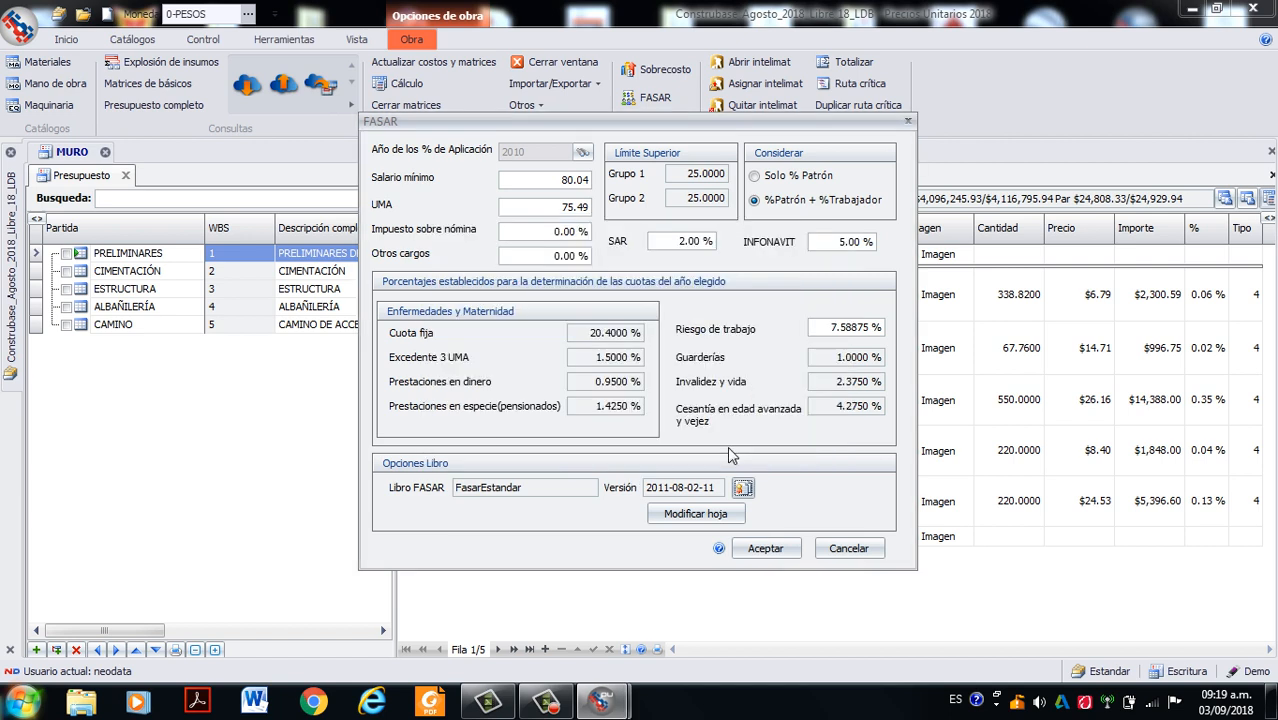
pyautogui.click(697, 514)
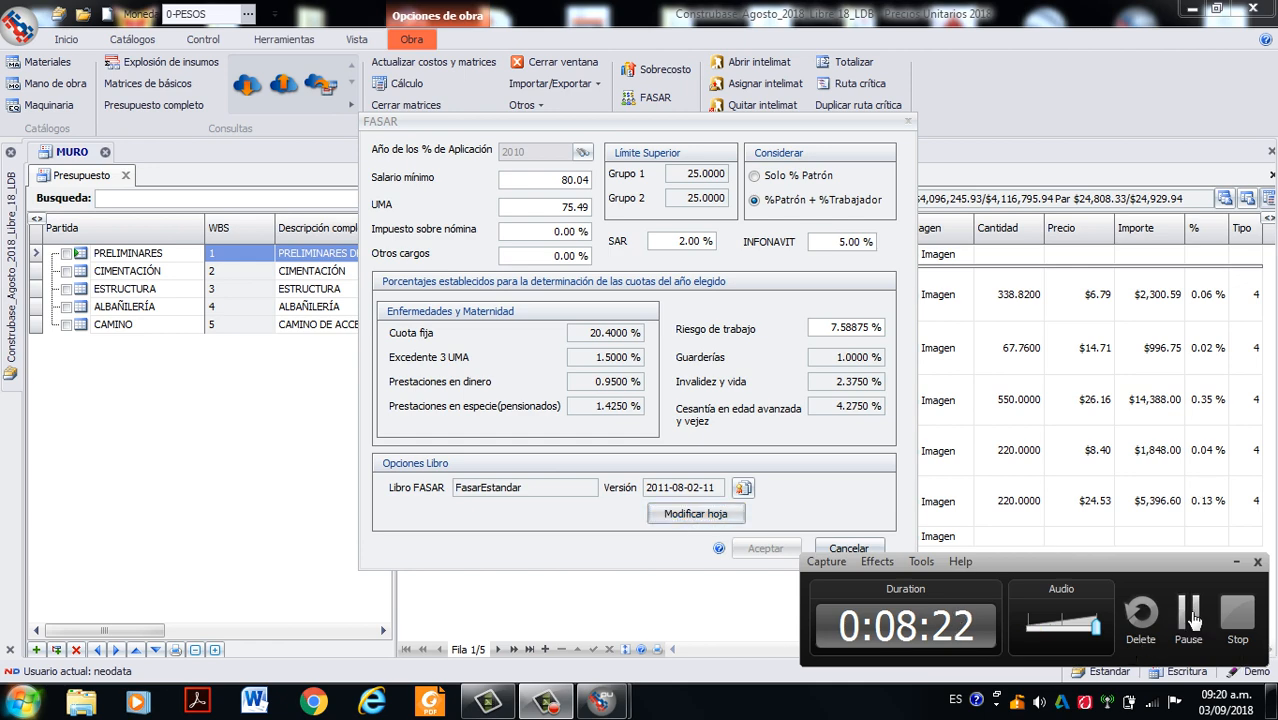
# - Review the non-worked days, the days paid by LFT and the legal framework on the CapturaDatos sheet
pyautogui.scroll(-3, 455, 320)
pyautogui.scroll(4, 480, 325)
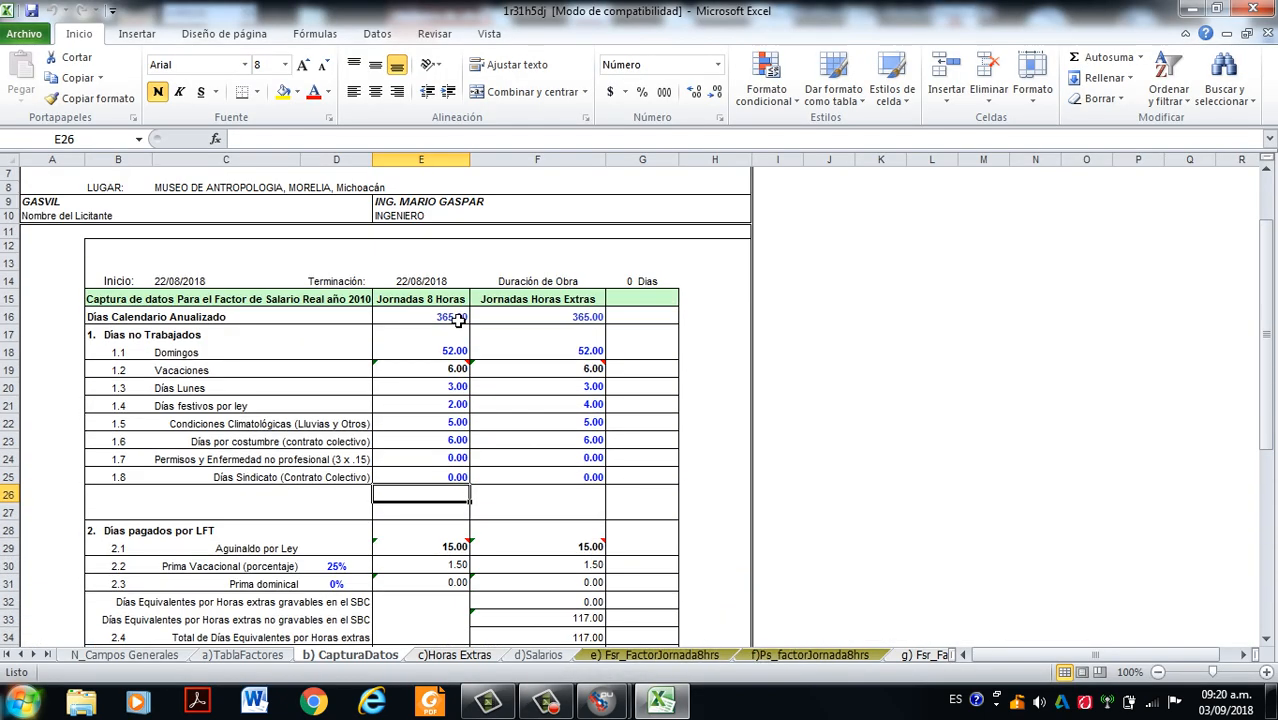
pyautogui.scroll(-3, 278, 342)
pyautogui.scroll(-5, 411, 412)
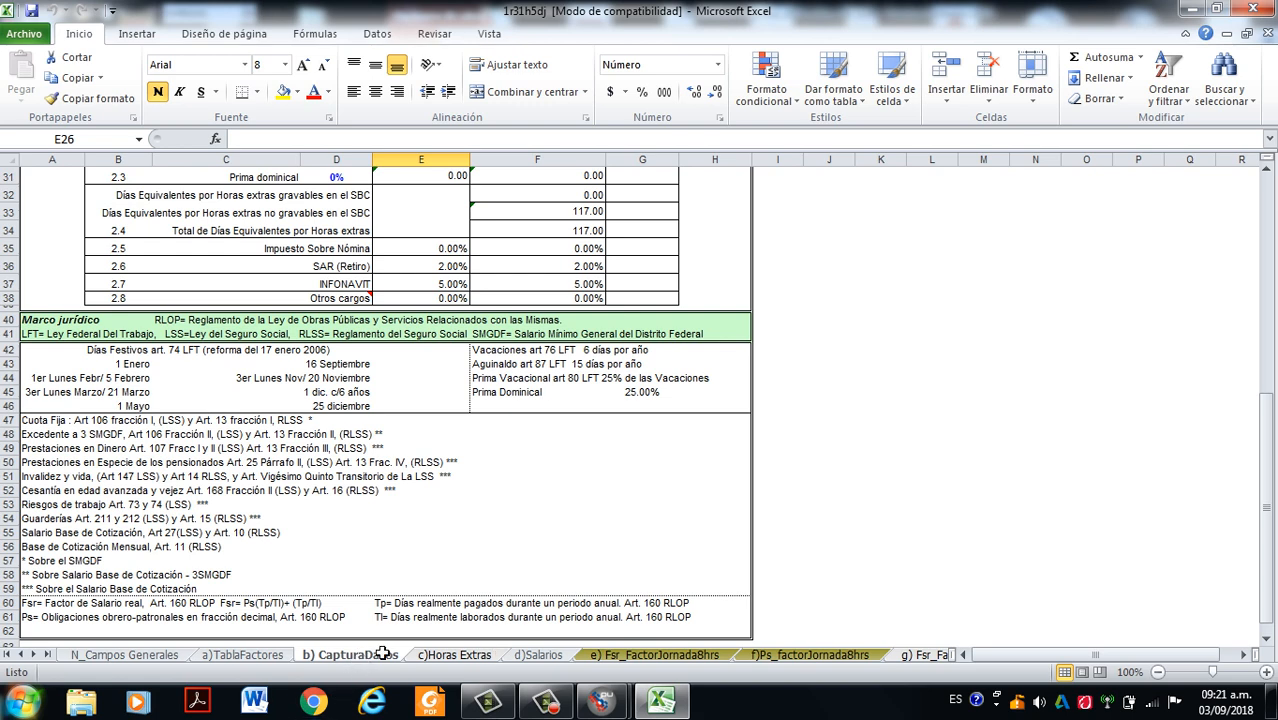
pyautogui.scroll(10, 410, 405)
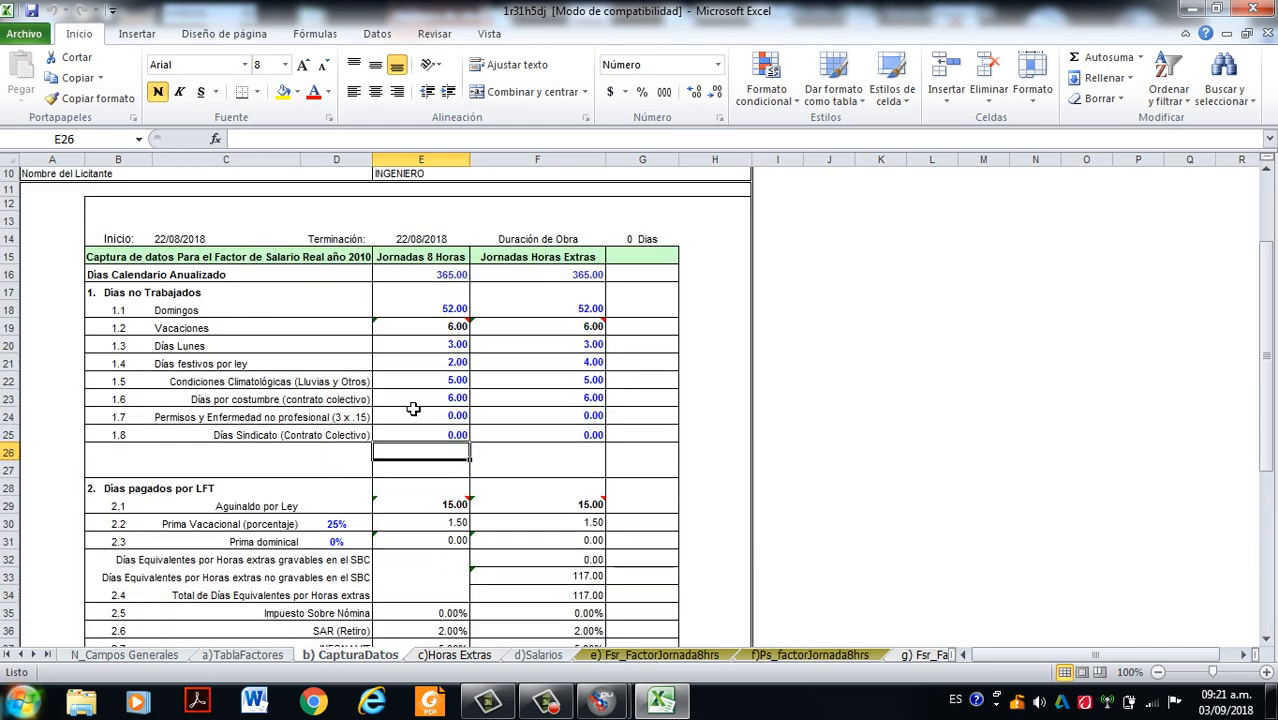
pyautogui.scroll(-8, 413, 408)
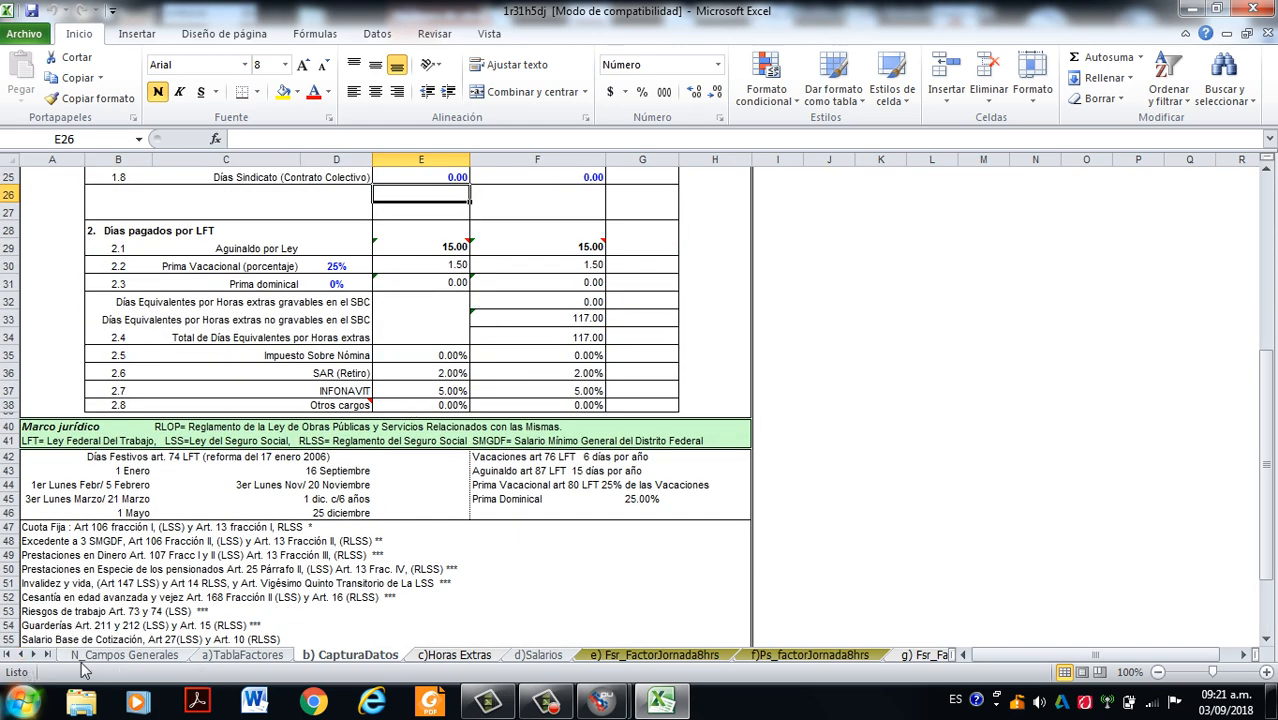
pyautogui.rightClick(22, 663)
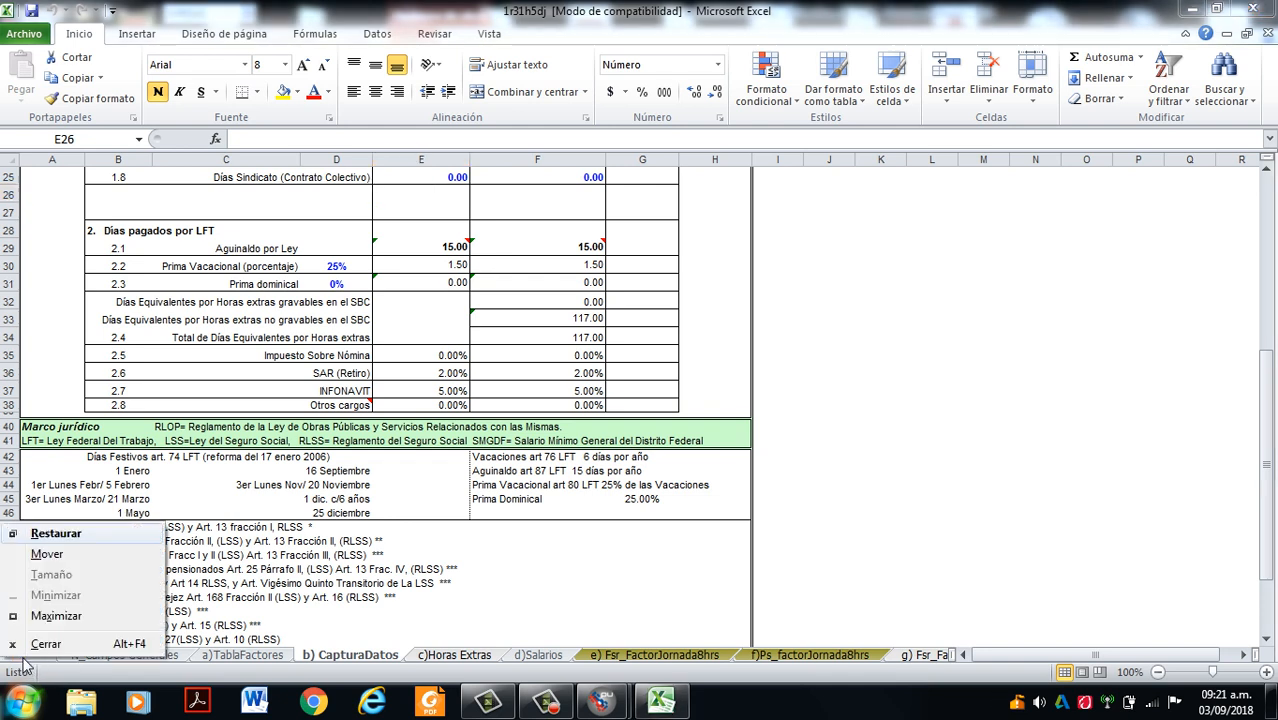
pyautogui.click(24, 663)
pyautogui.rightClick(24, 663)
pyautogui.click(22, 661)
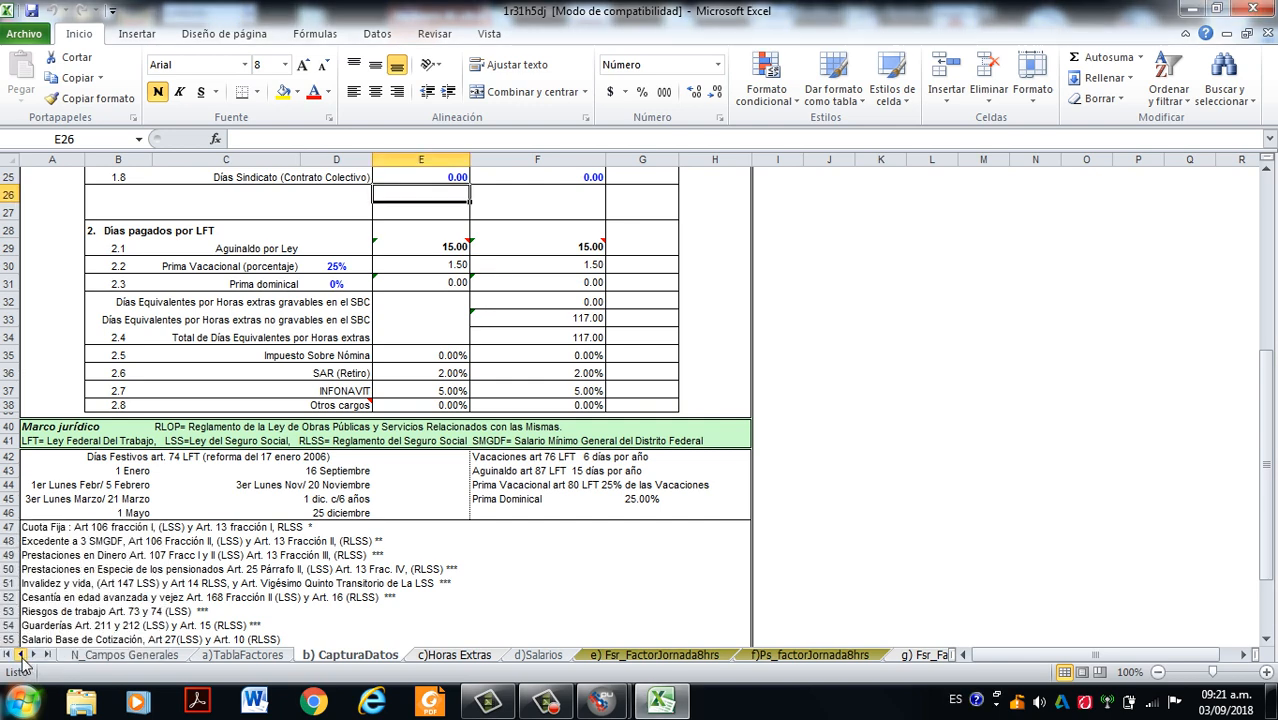
pyautogui.rightClick(22, 658)
pyautogui.click(22, 658)
pyautogui.click(24, 658)
pyautogui.rightClick(25, 658)
pyautogui.click(22, 659)
pyautogui.rightClick(5, 657)
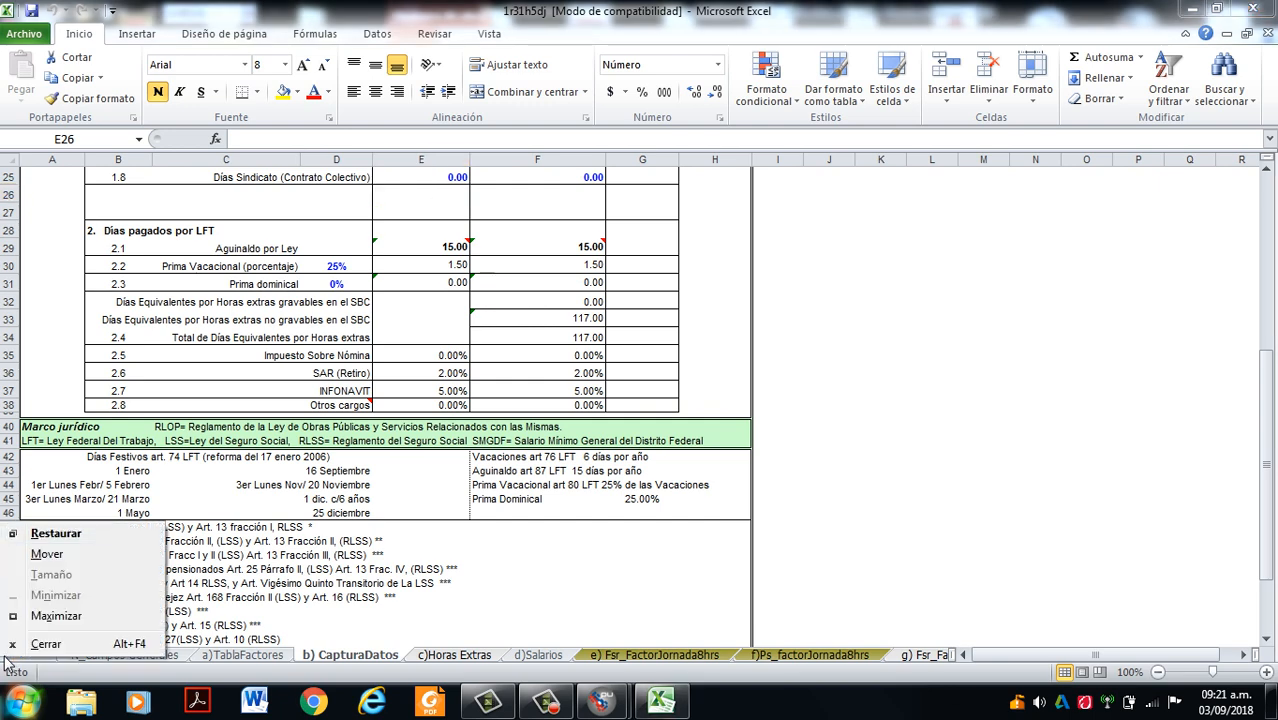
pyautogui.click(545, 700)
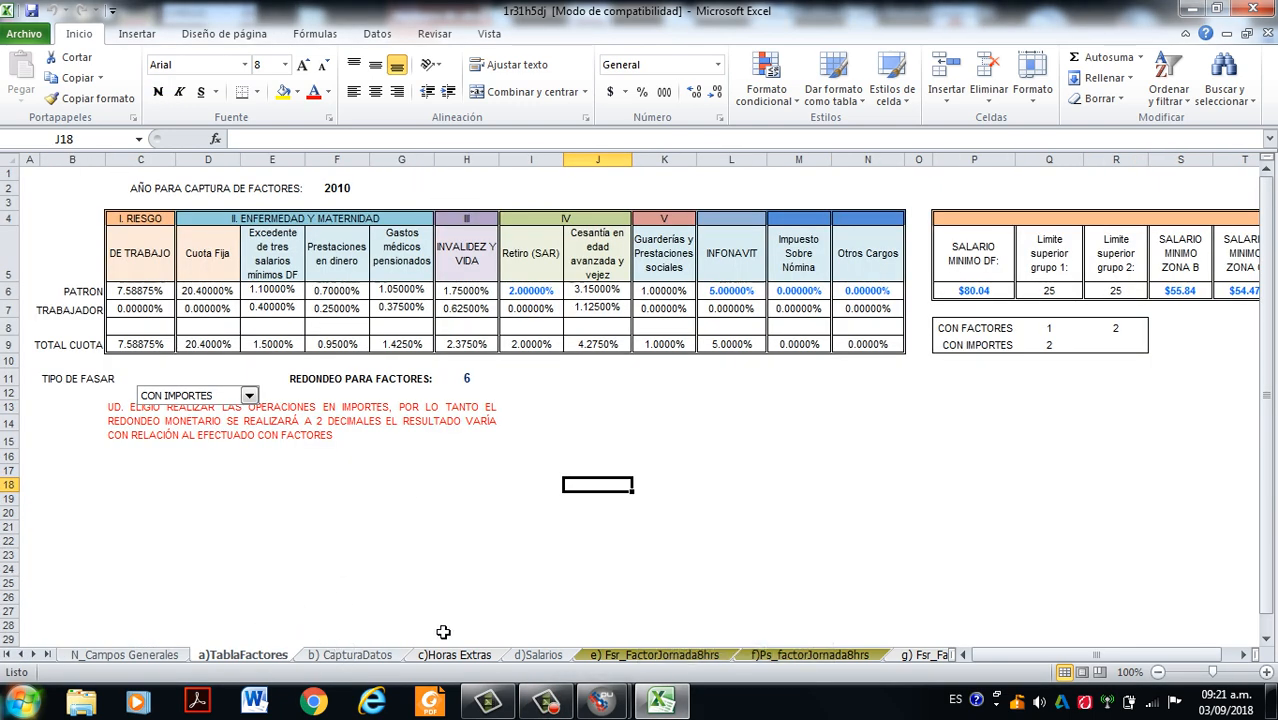
# - Inspect the employer's SAR, payroll tax and Otros Cargos percentages and the INFONAVIT column on the TablaFactores sheet
pyautogui.scroll(-2, 200, 479)
pyautogui.scroll(2, 201, 486)
pyautogui.click(530, 309)
pyautogui.click(530, 291)
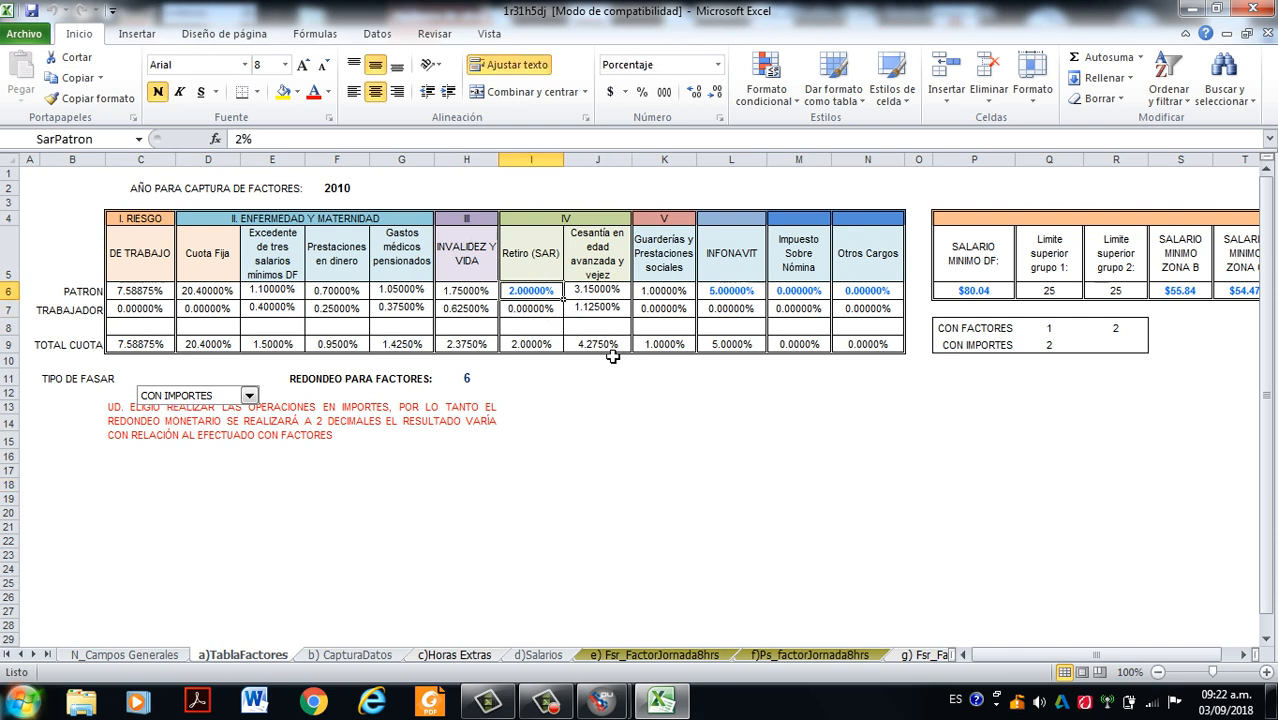
pyautogui.click(731, 309)
pyautogui.click(806, 292)
pyautogui.click(881, 293)
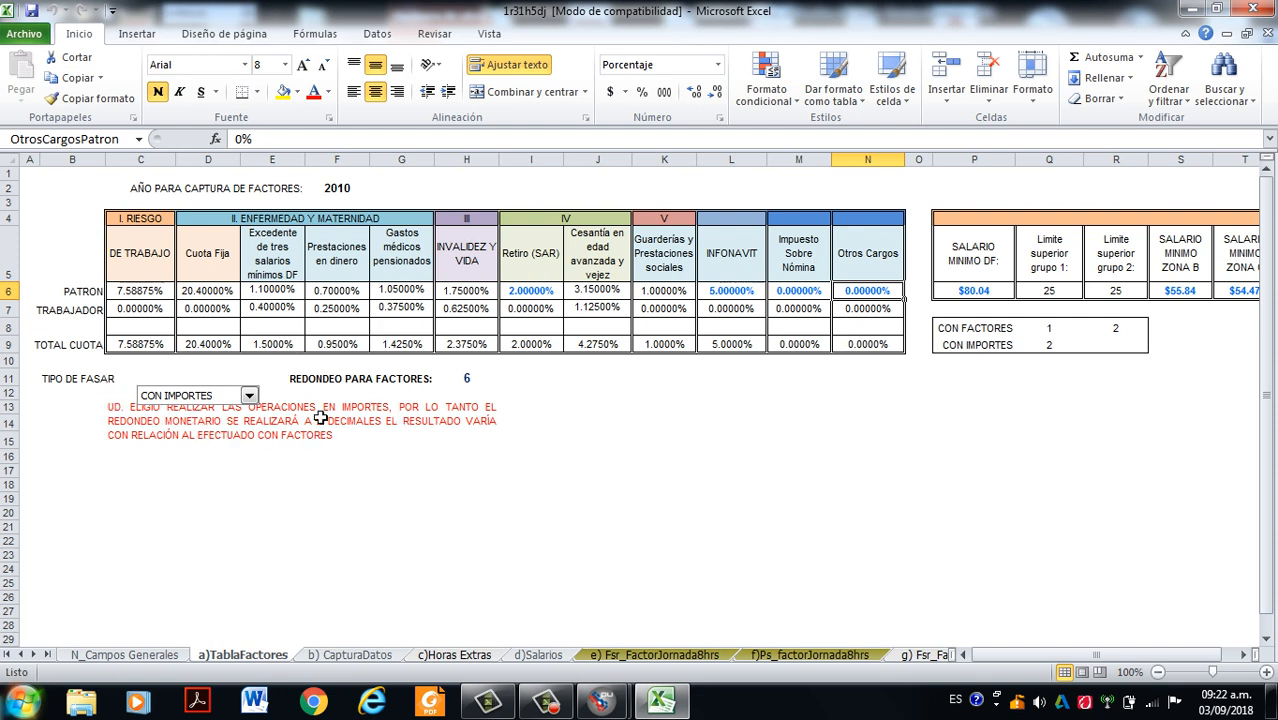
# - Choose CON IMPORTES as the FASAR type on the TablaFactores sheet
pyautogui.click(250, 397)
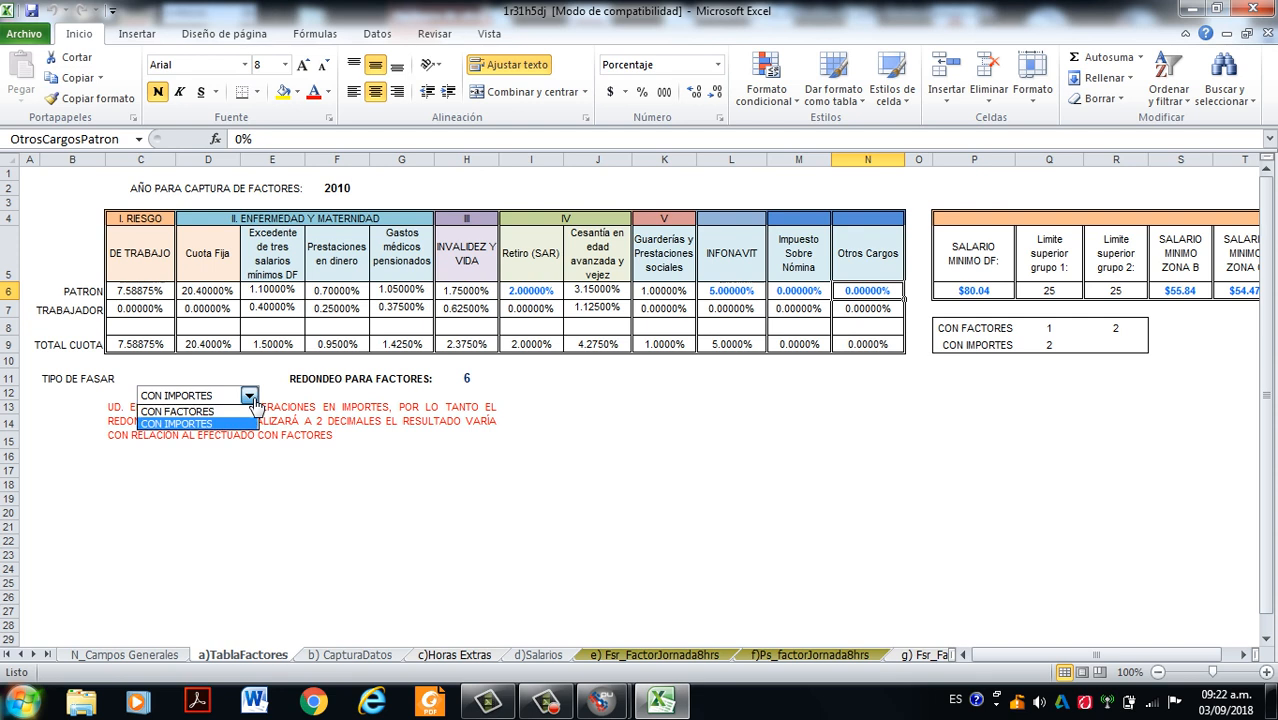
pyautogui.click(210, 424)
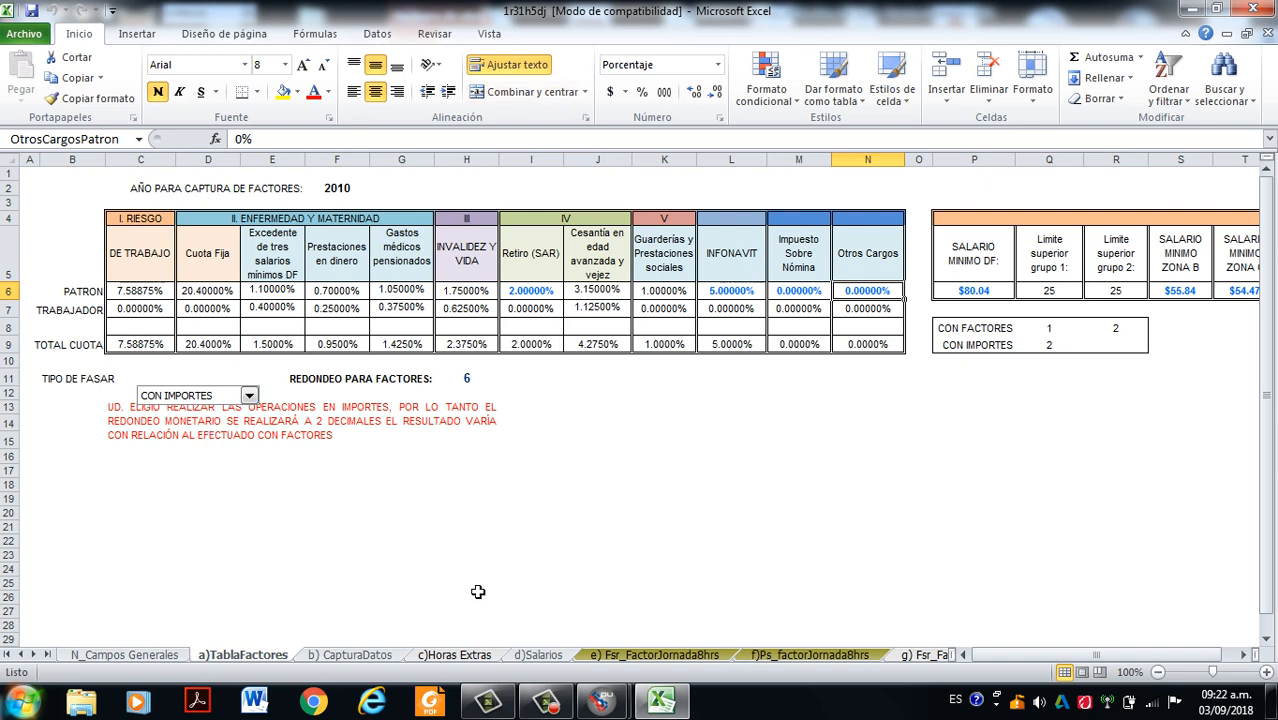
pyautogui.click(545, 700)
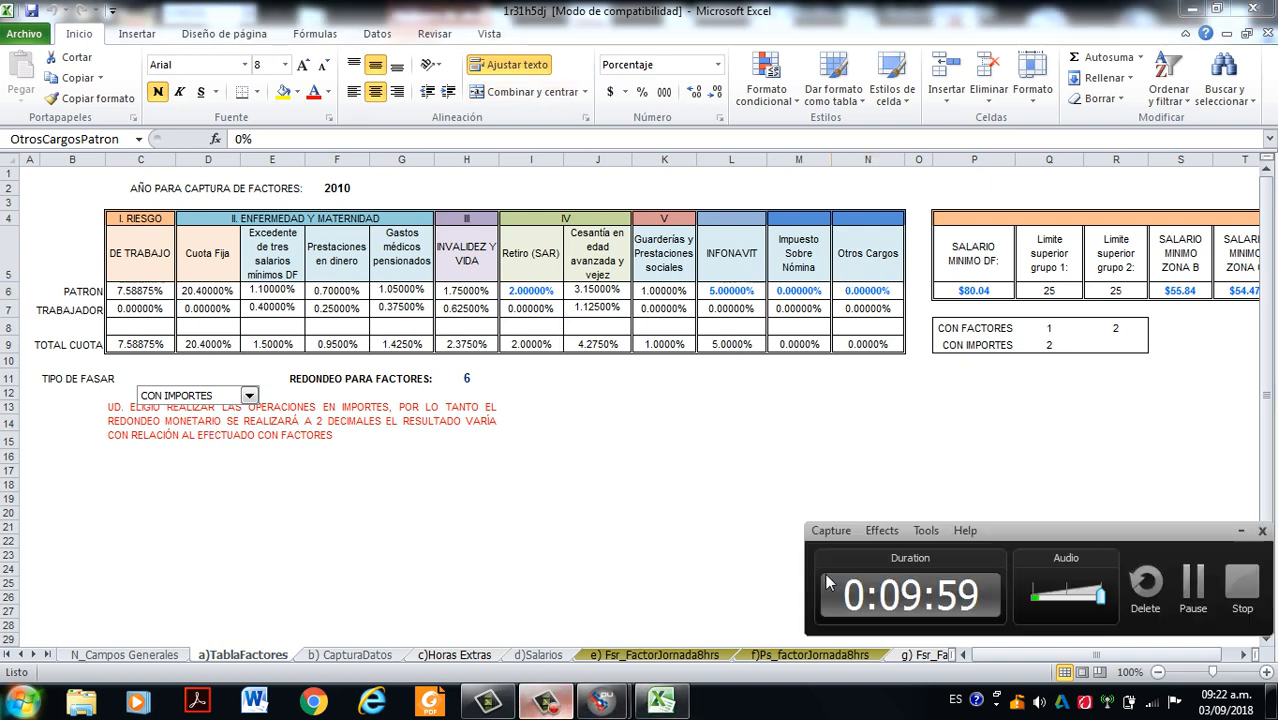
# - Open the CapturaDatos sheet and inspect the annualised calendar days and the Sundays for the 8-hour shift
pyautogui.click(1196, 584)
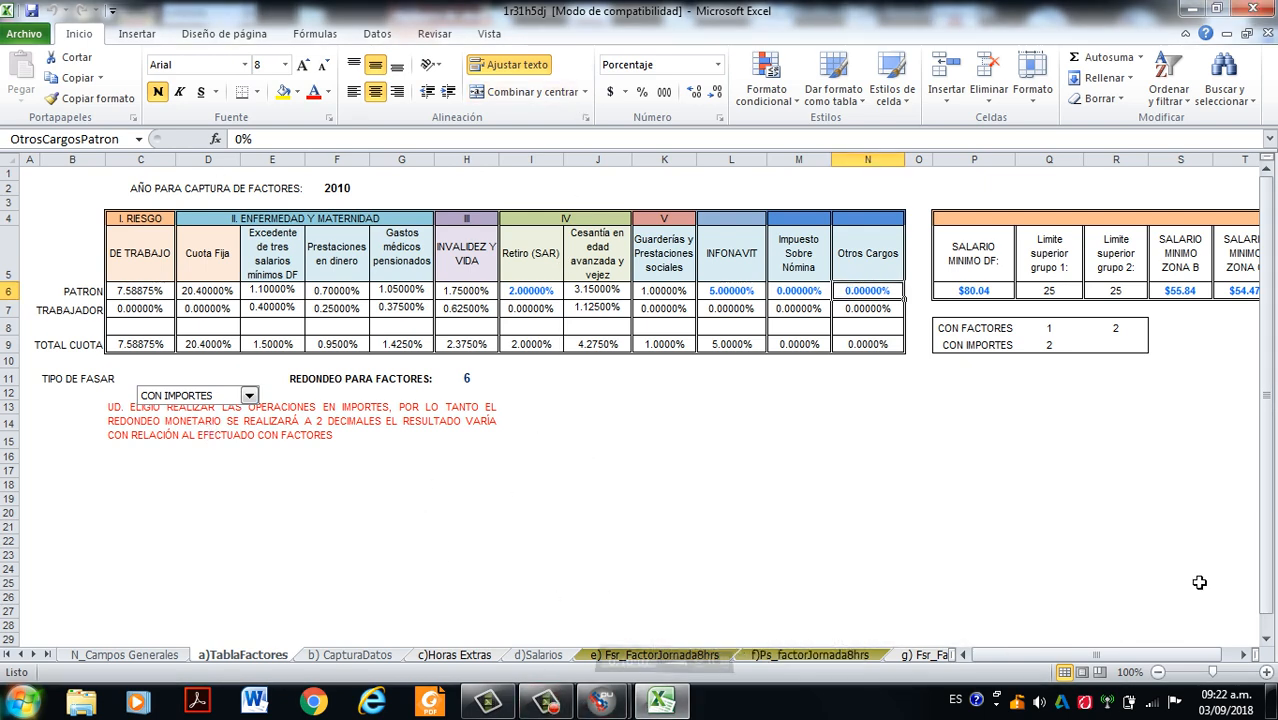
pyautogui.click(328, 663)
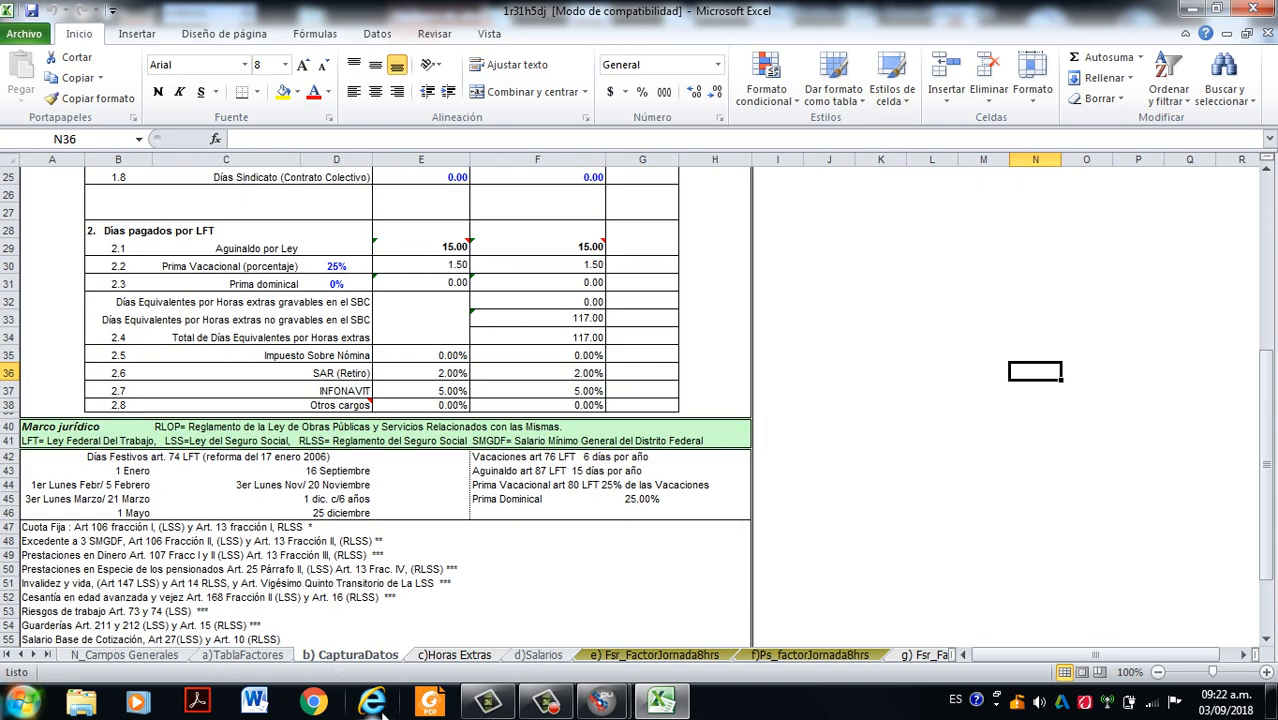
pyautogui.scroll(2, 260, 458)
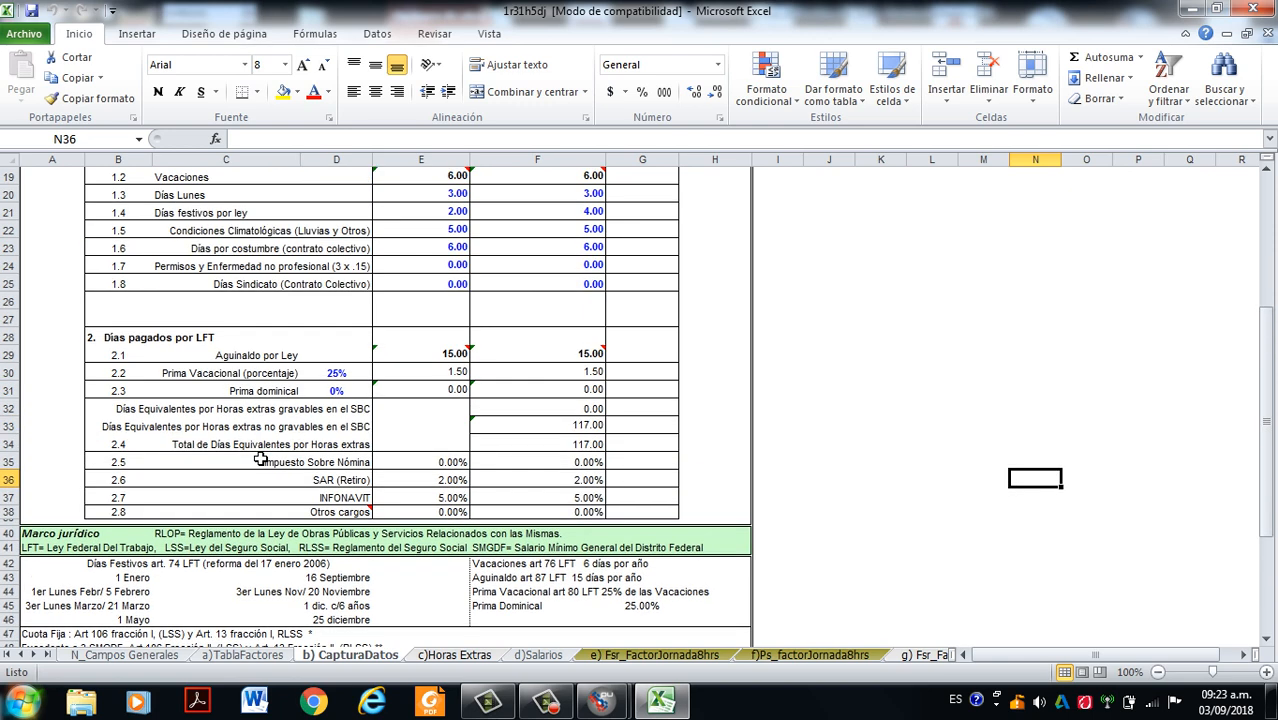
pyautogui.scroll(6, 260, 458)
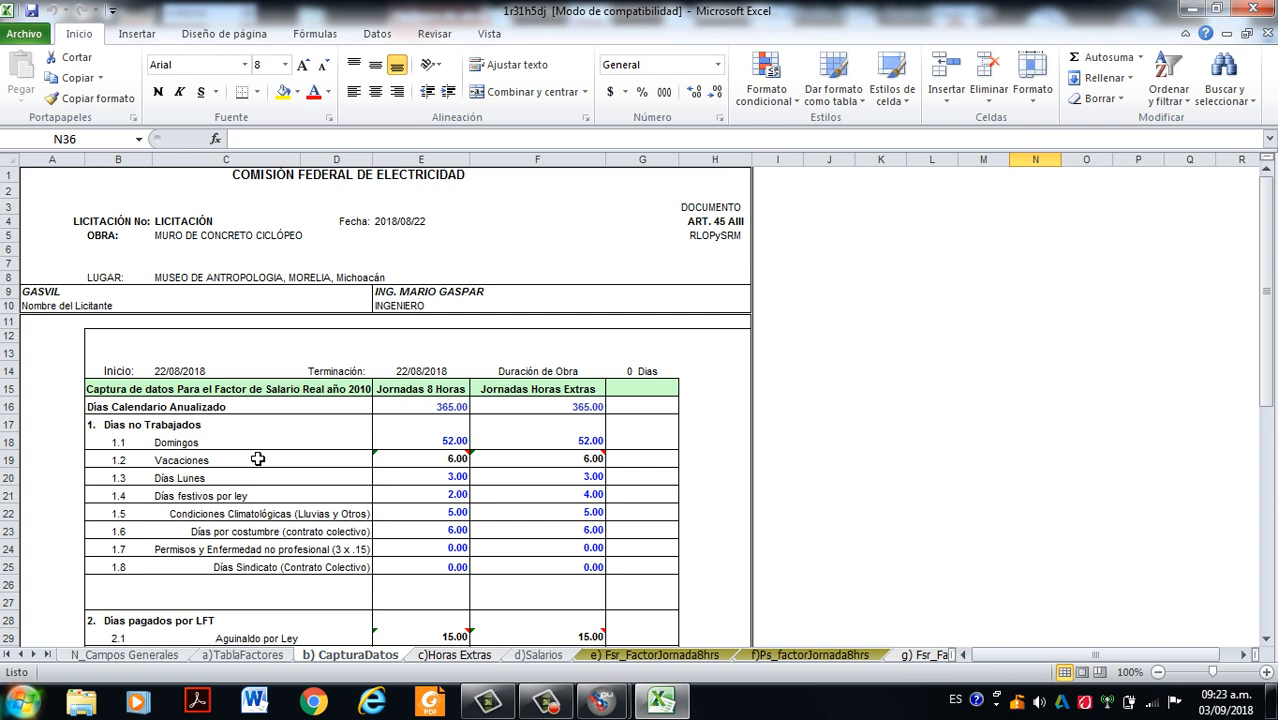
pyautogui.click(454, 445)
pyautogui.click(454, 409)
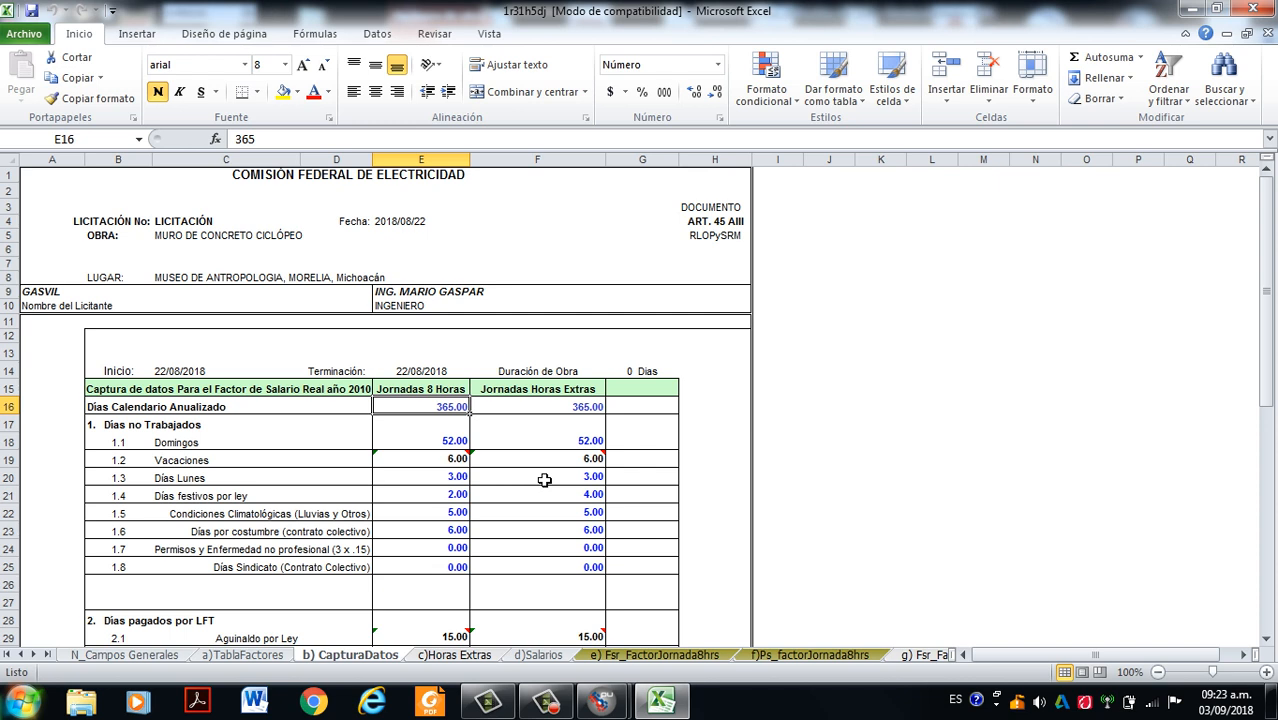
# - Examine the legal framework notes (Marco jurídico) at the end of the CapturaDatos sheet, including the law abbreviations
pyautogui.scroll(-11, 500, 423)
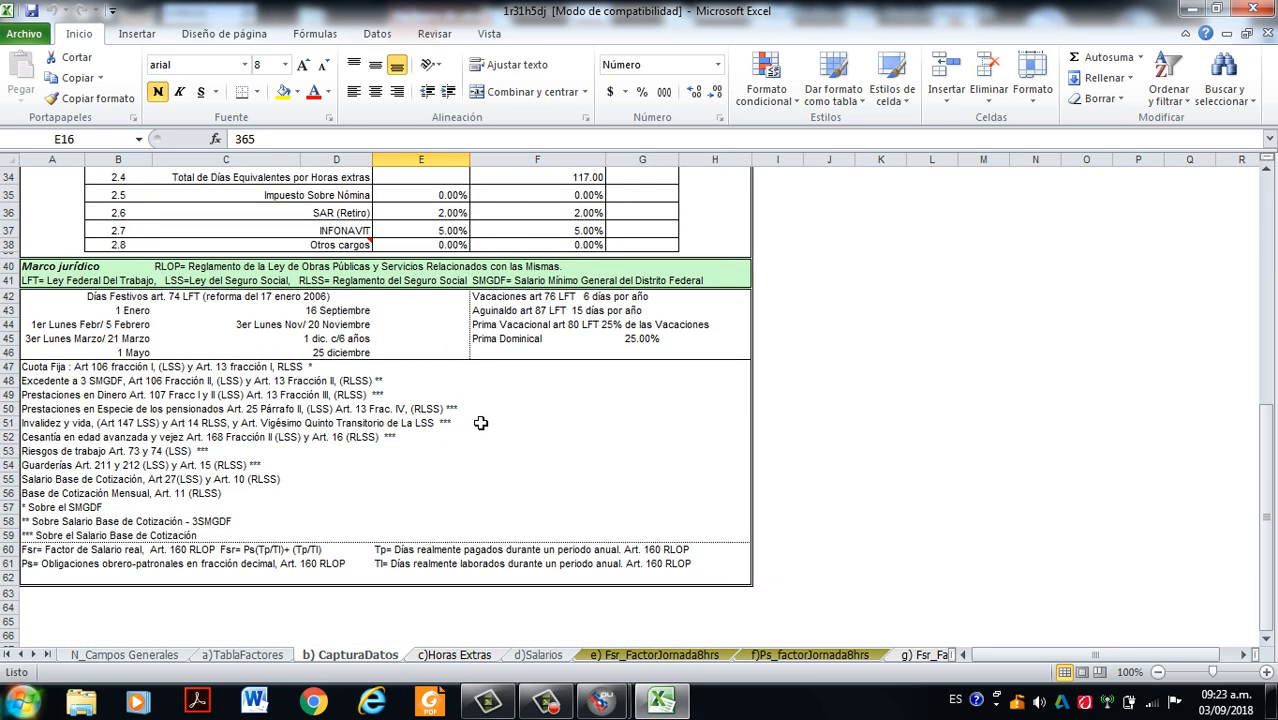
pyautogui.scroll(-1, 428, 358)
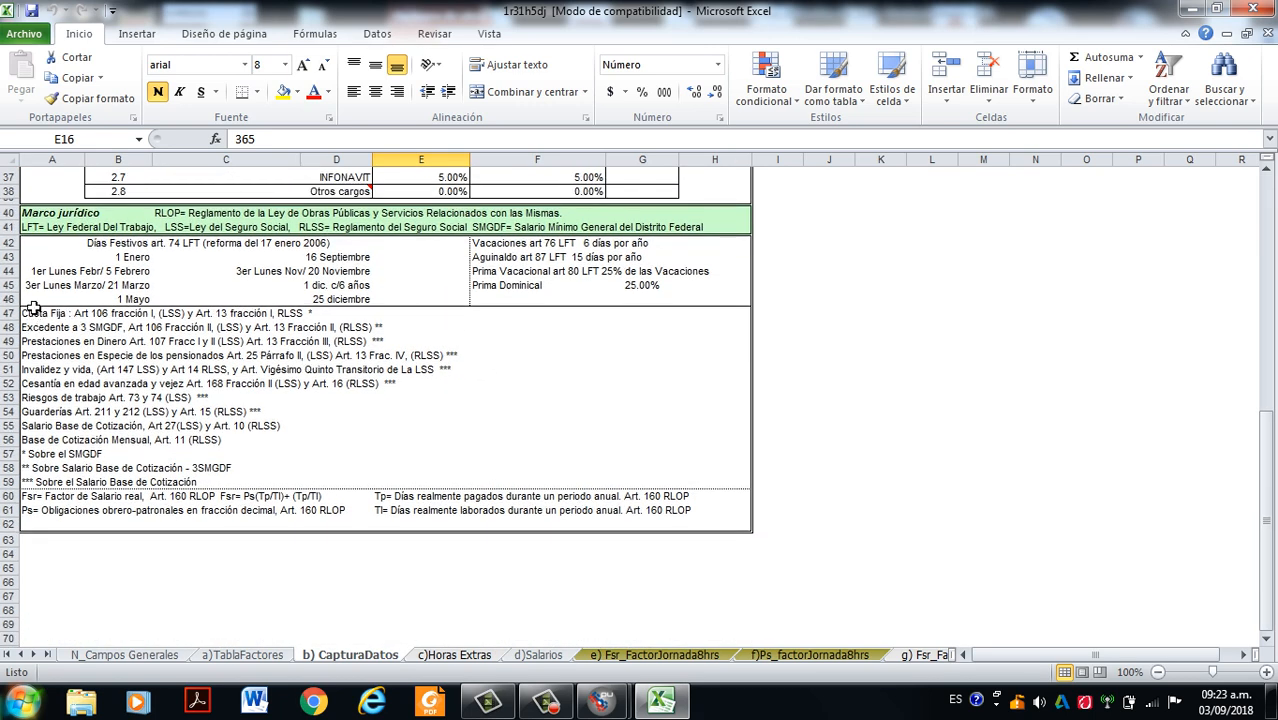
pyautogui.moveTo(45, 228); pyautogui.dragTo(91, 224)
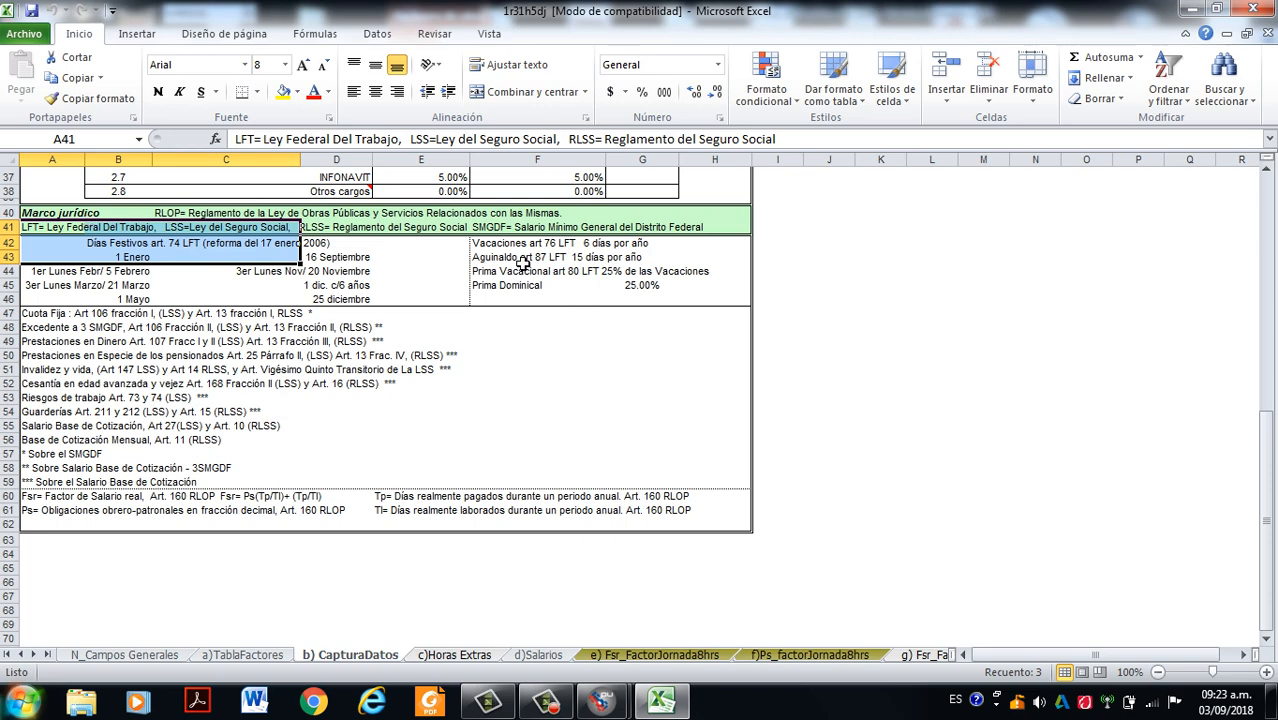
pyautogui.scroll(5, 560, 345)
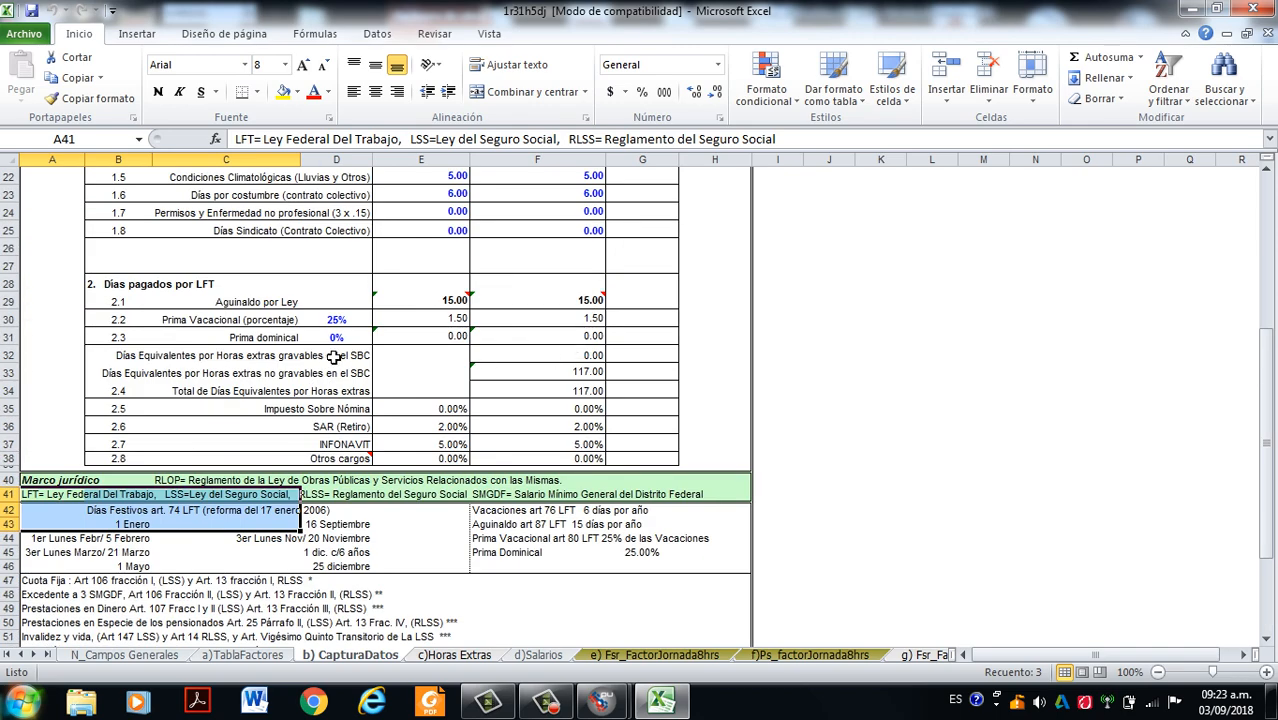
# - Review the non-worked day entries, starting with Domingos, together with the days paid by LFT on the CapturaDatos sheet
pyautogui.scroll(4, 328, 358)
pyautogui.scroll(-1, 335, 345)
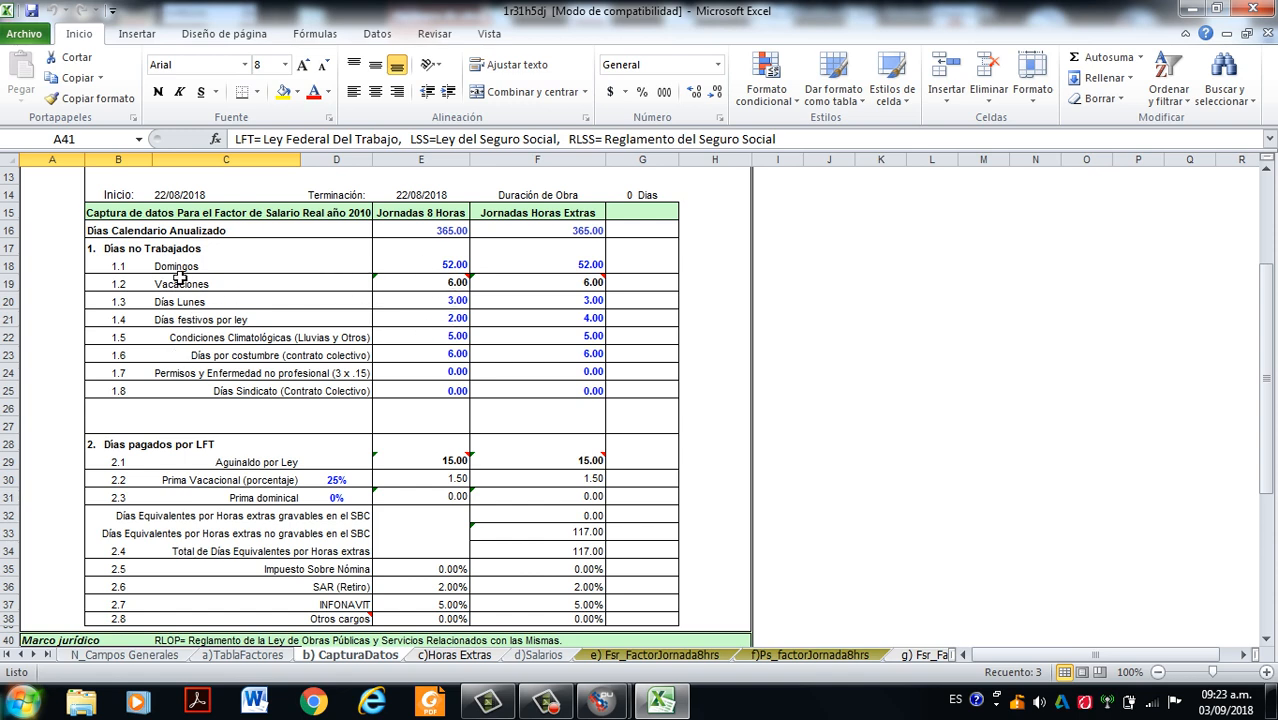
pyautogui.scroll(-1, 168, 301)
pyautogui.scroll(1, 168, 301)
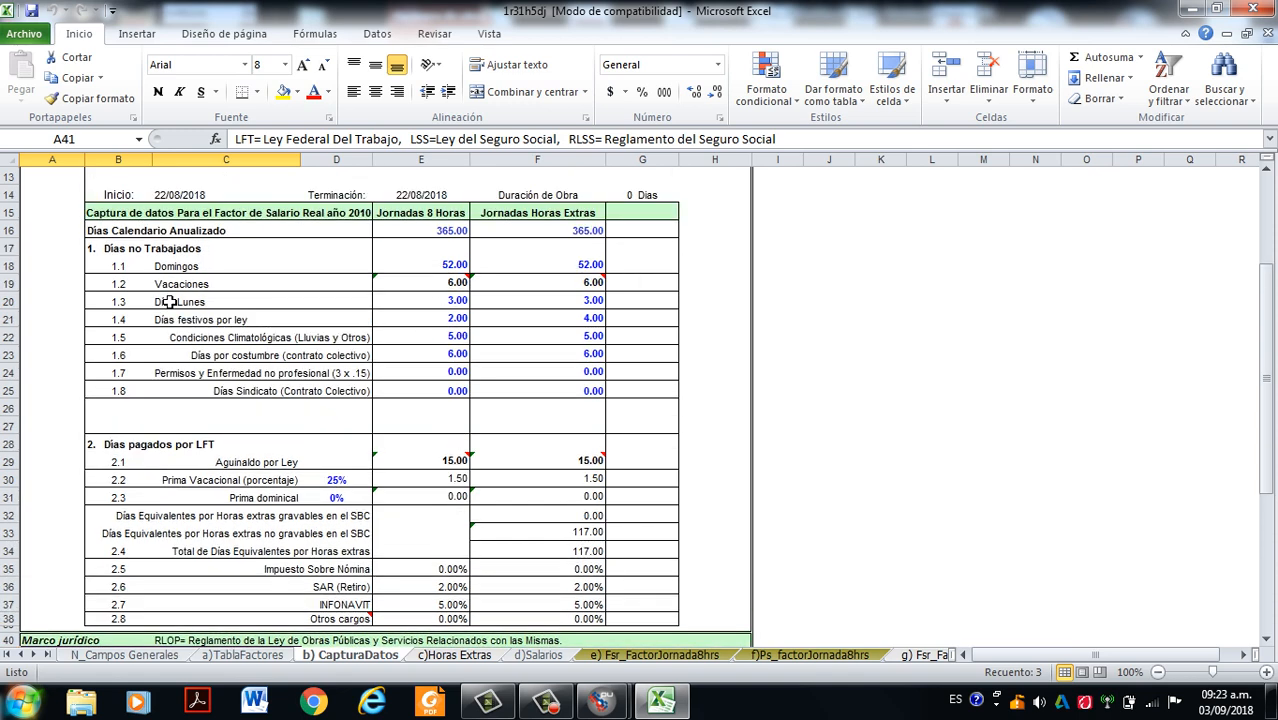
pyautogui.click(162, 250)
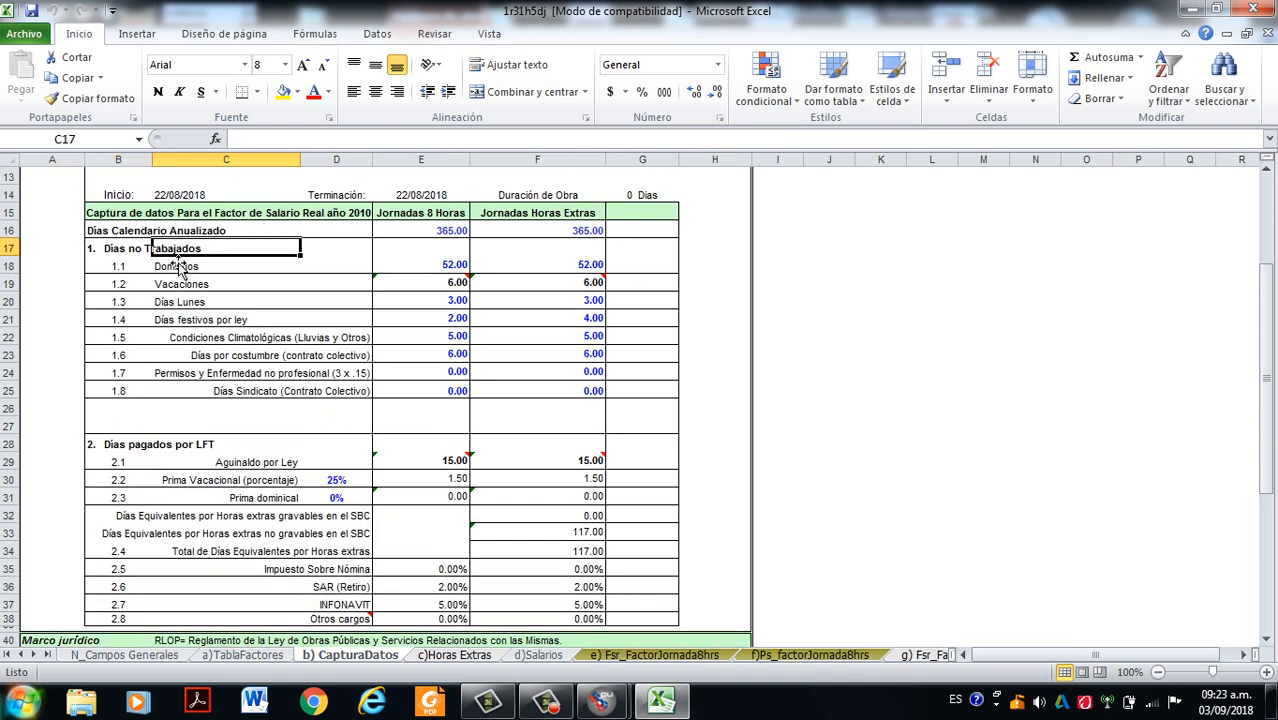
pyautogui.click(150, 263)
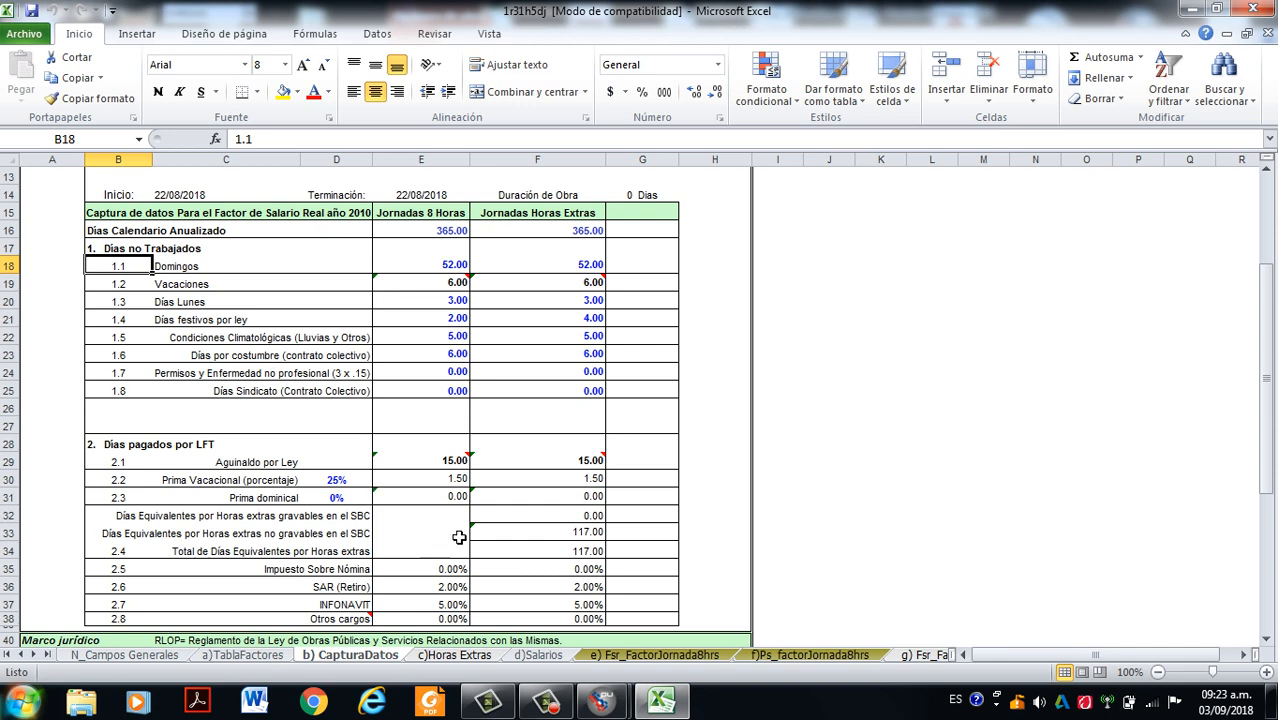
pyautogui.scroll(-2, 371, 394)
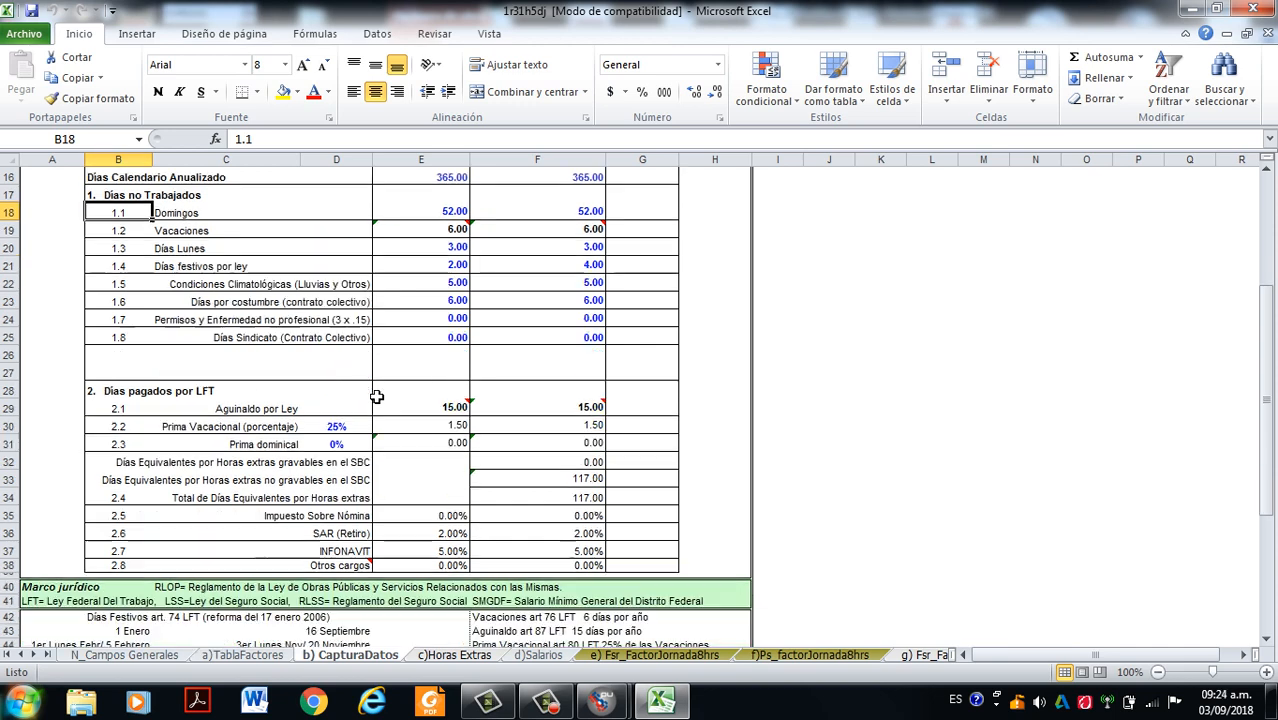
pyautogui.scroll(3, 455, 412)
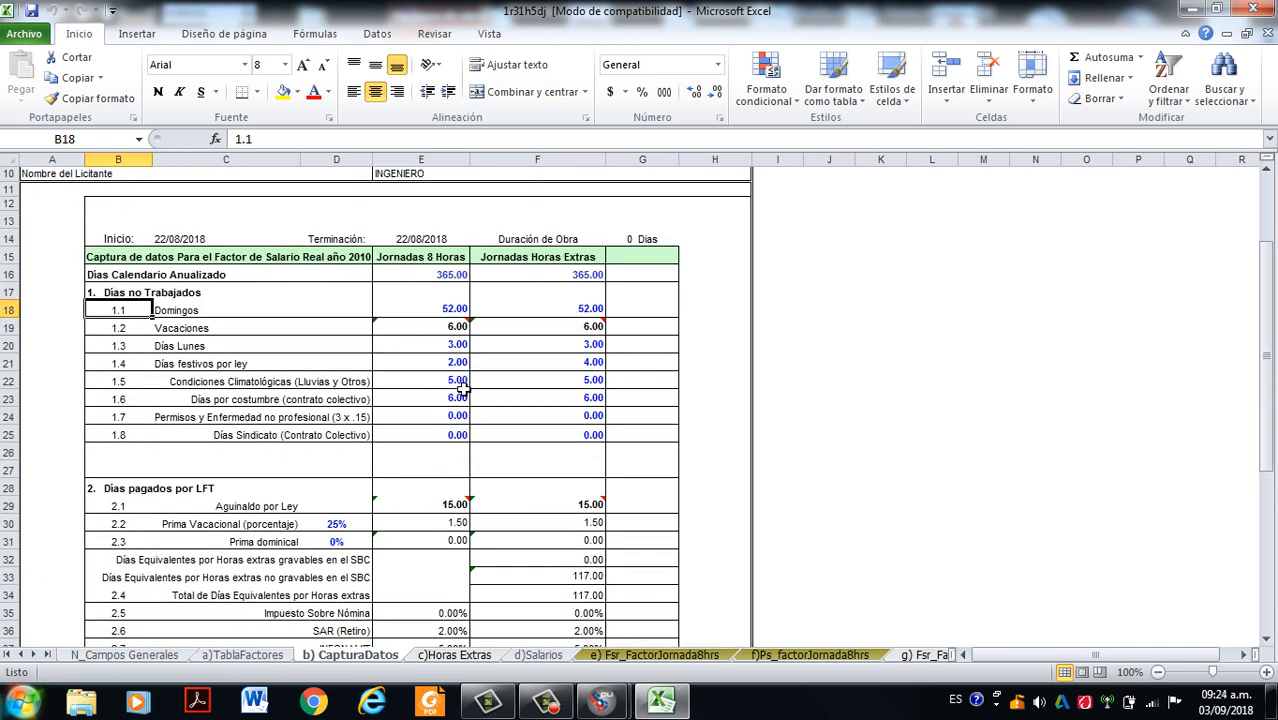
pyautogui.scroll(-2, 370, 578)
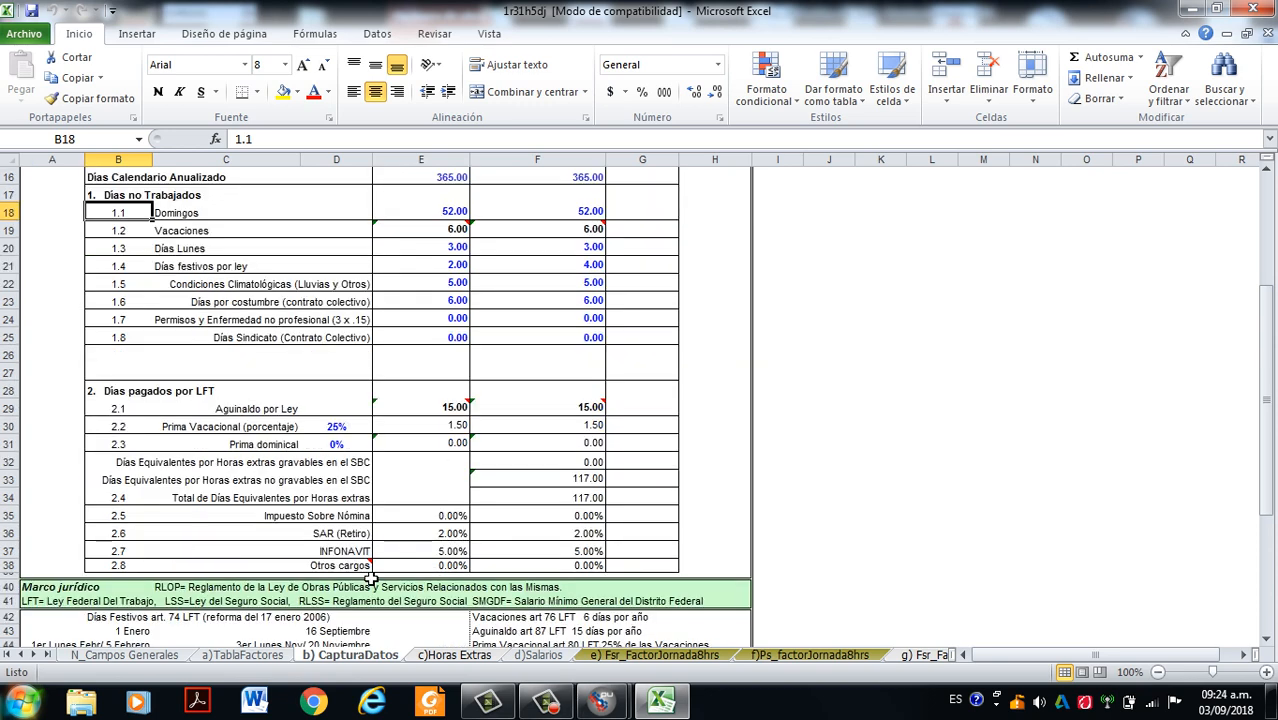
pyautogui.scroll(-2, 475, 400)
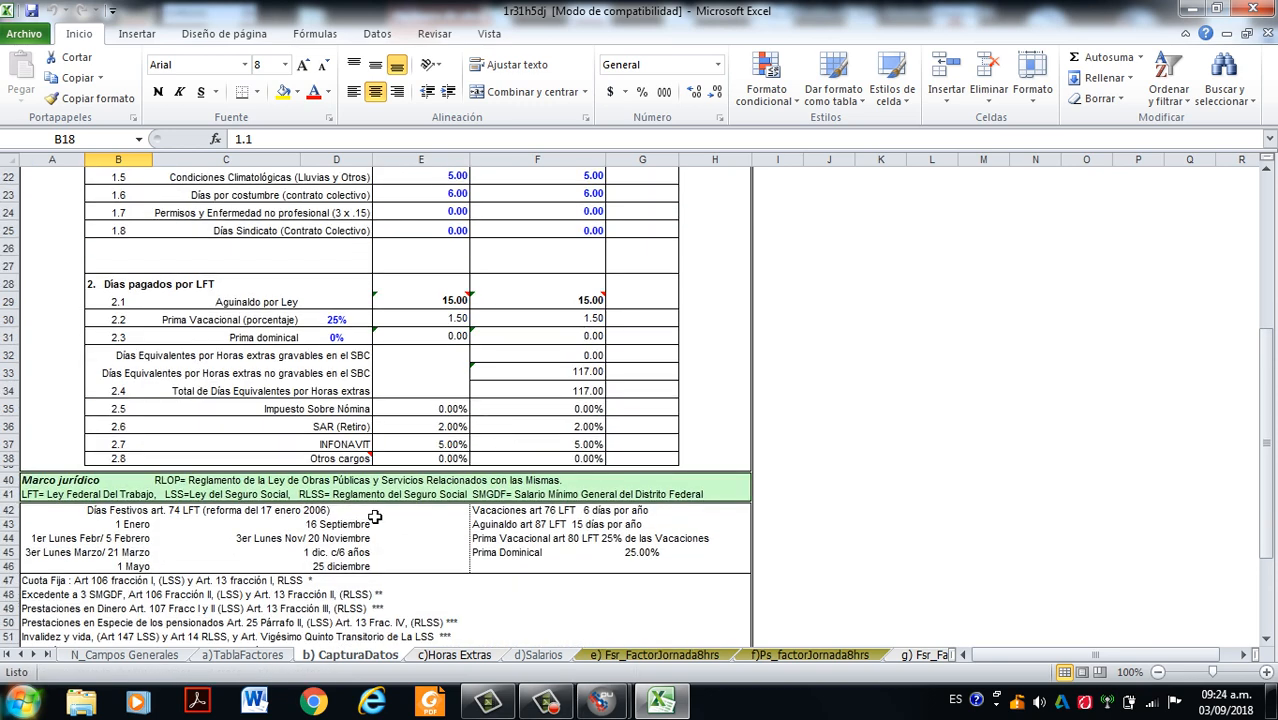
pyautogui.scroll(2, 362, 345)
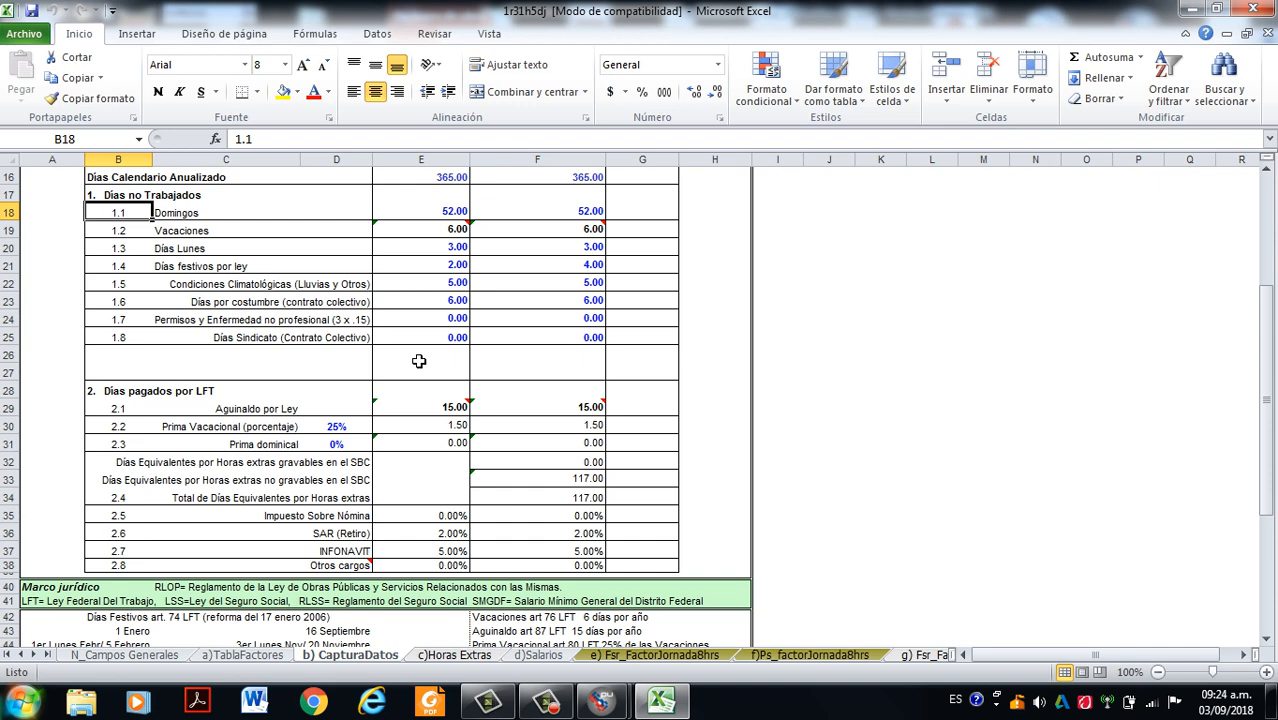
pyautogui.scroll(-2, 410, 340)
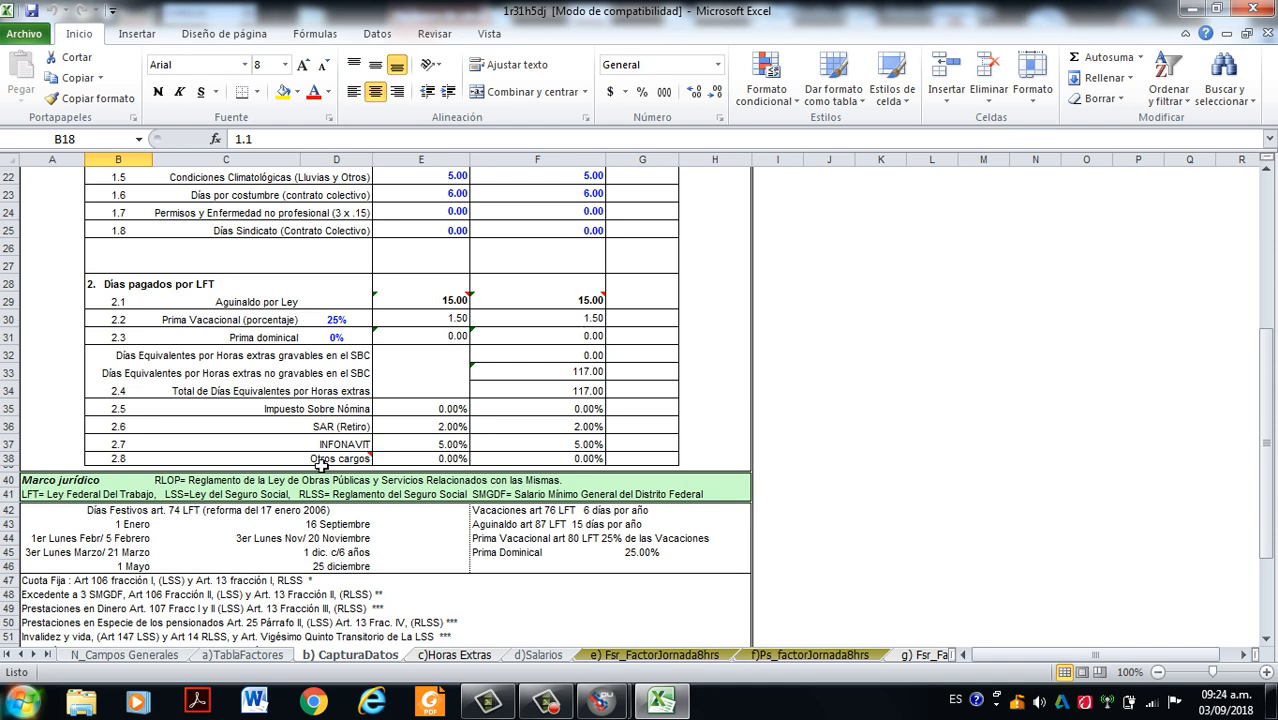
# - Inspect the Otros cargos, INFONAVIT and SAR (Retiro) percentages of the 8-hour shift on the CapturaDatos sheet
pyautogui.click(436, 458)
pyautogui.click(428, 443)
pyautogui.click(422, 427)
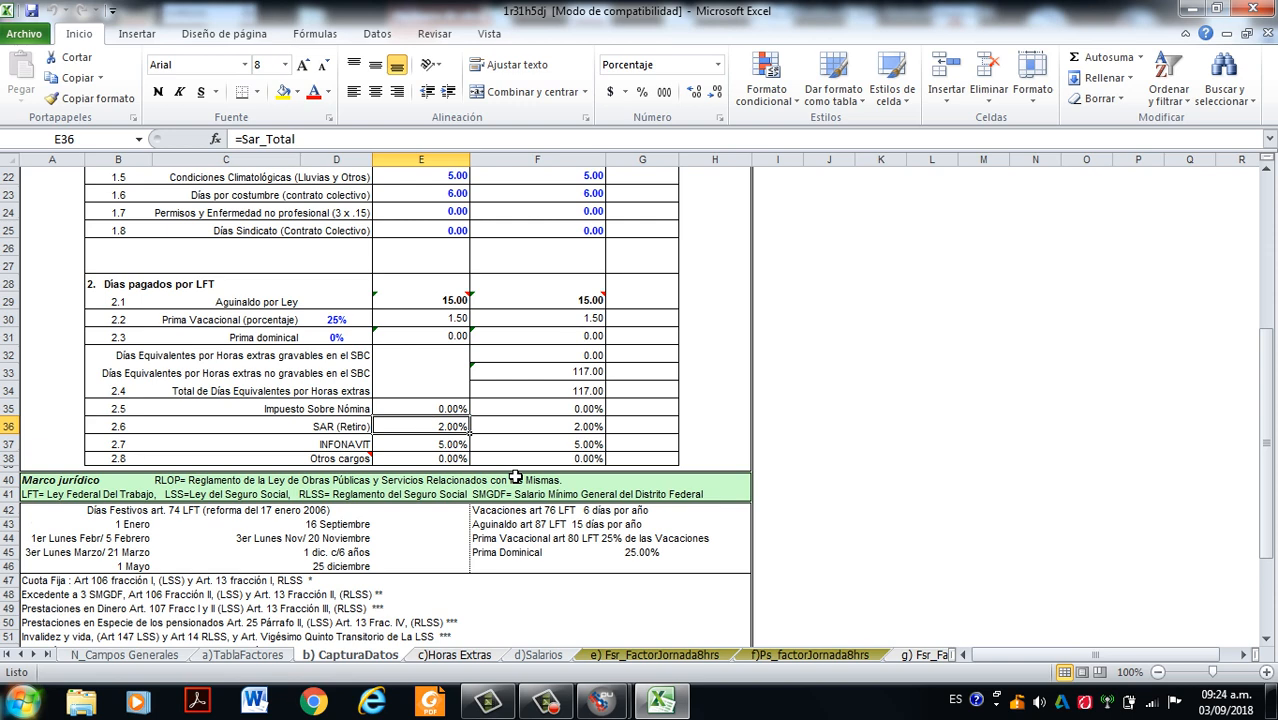
pyautogui.click(546, 702)
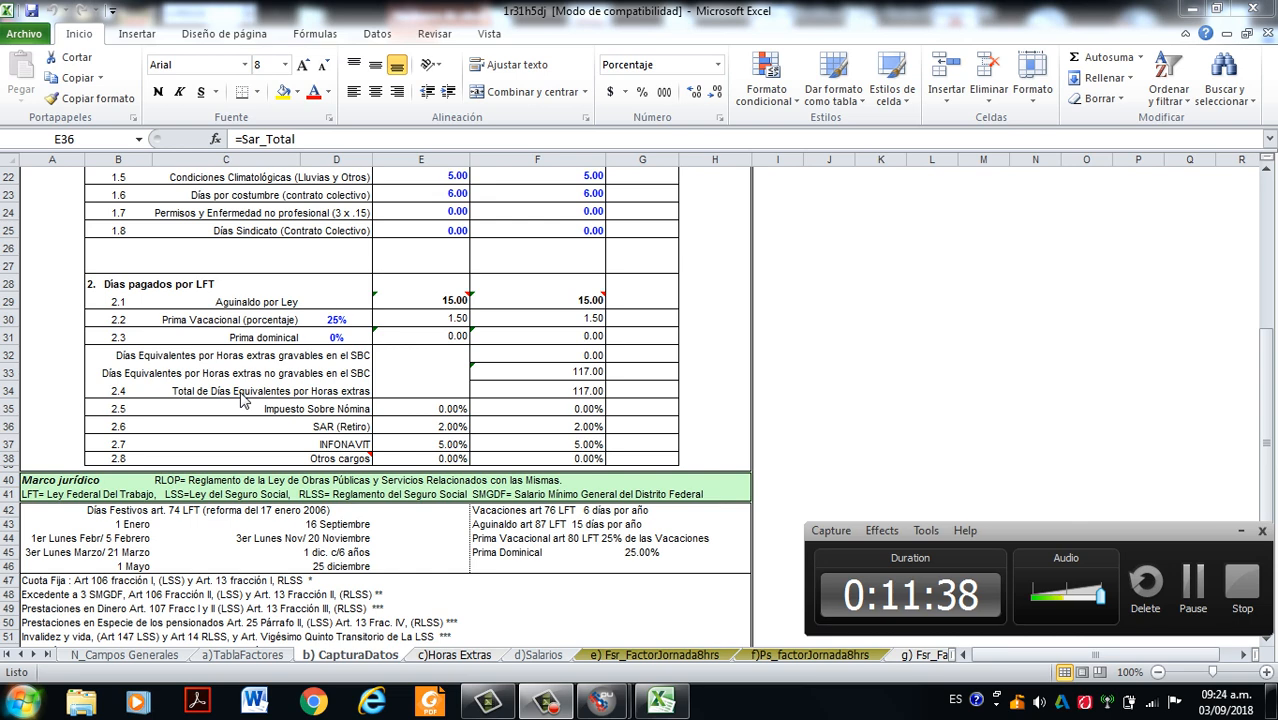
# - Compare the non-worked days section with the bonus and premium entries in the days paid by LFT section
pyautogui.scroll(5, 332, 459)
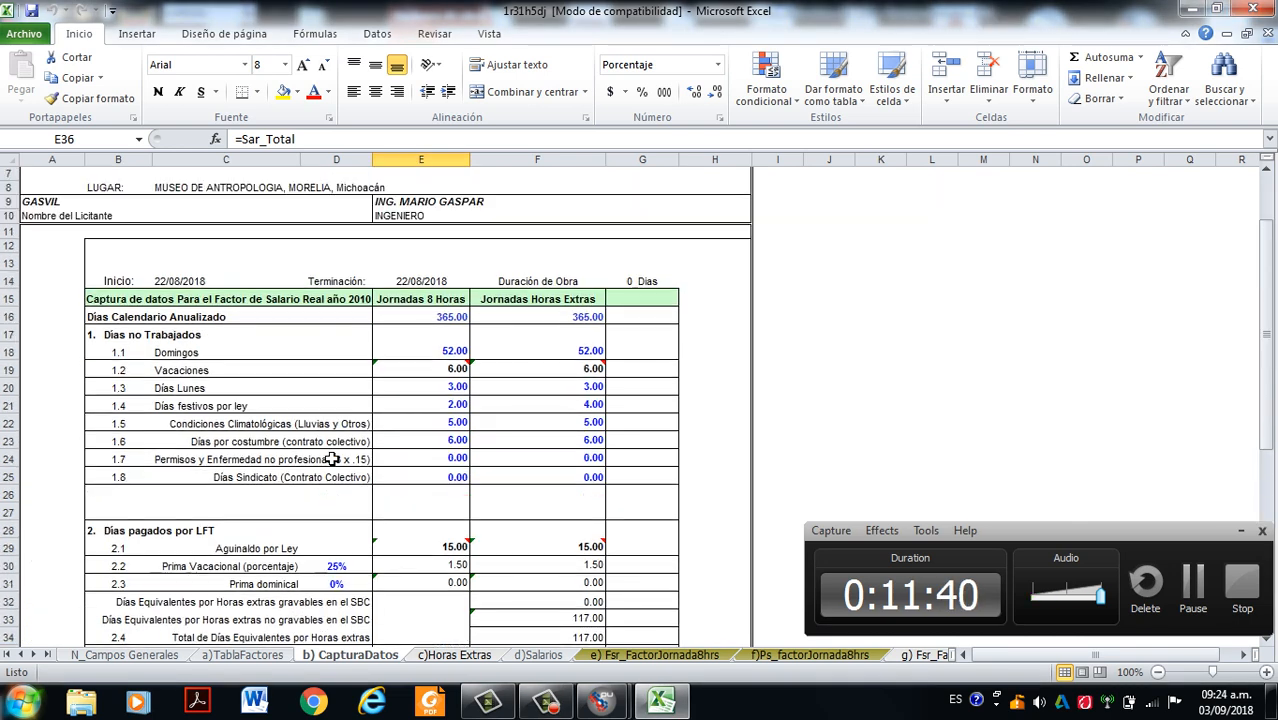
pyautogui.scroll(-3, 288, 468)
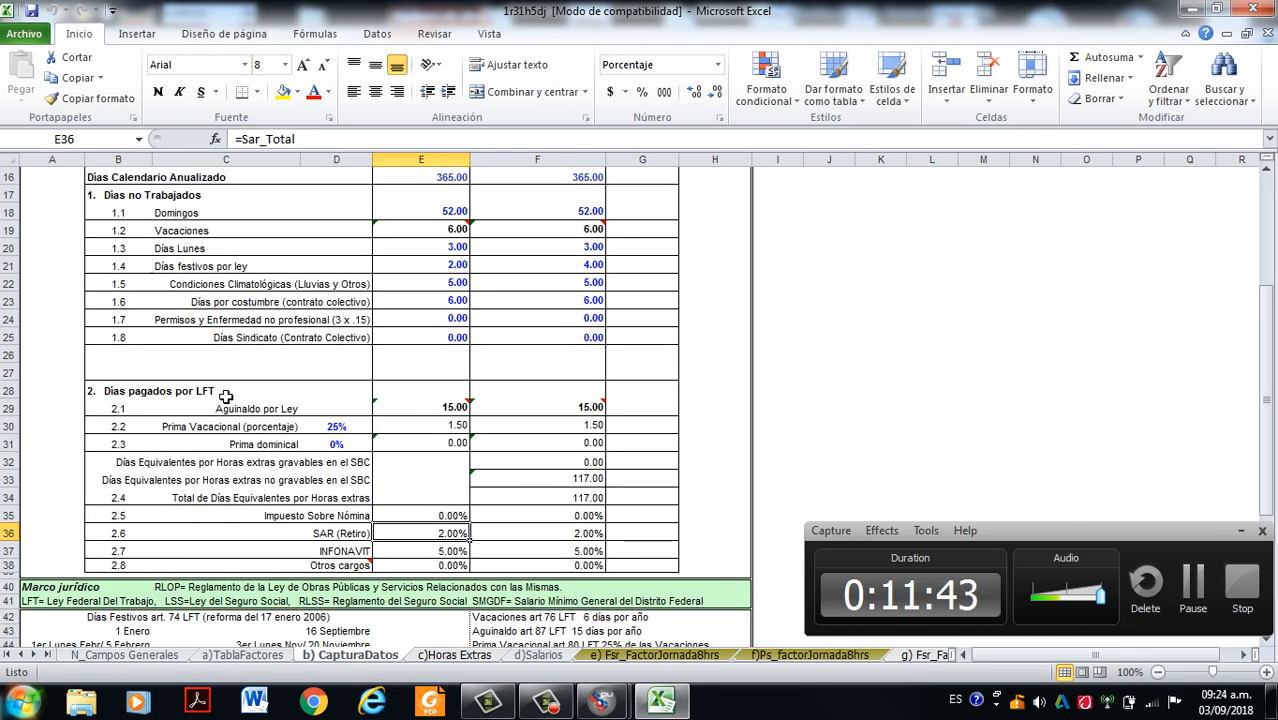
pyautogui.scroll(2, 345, 378)
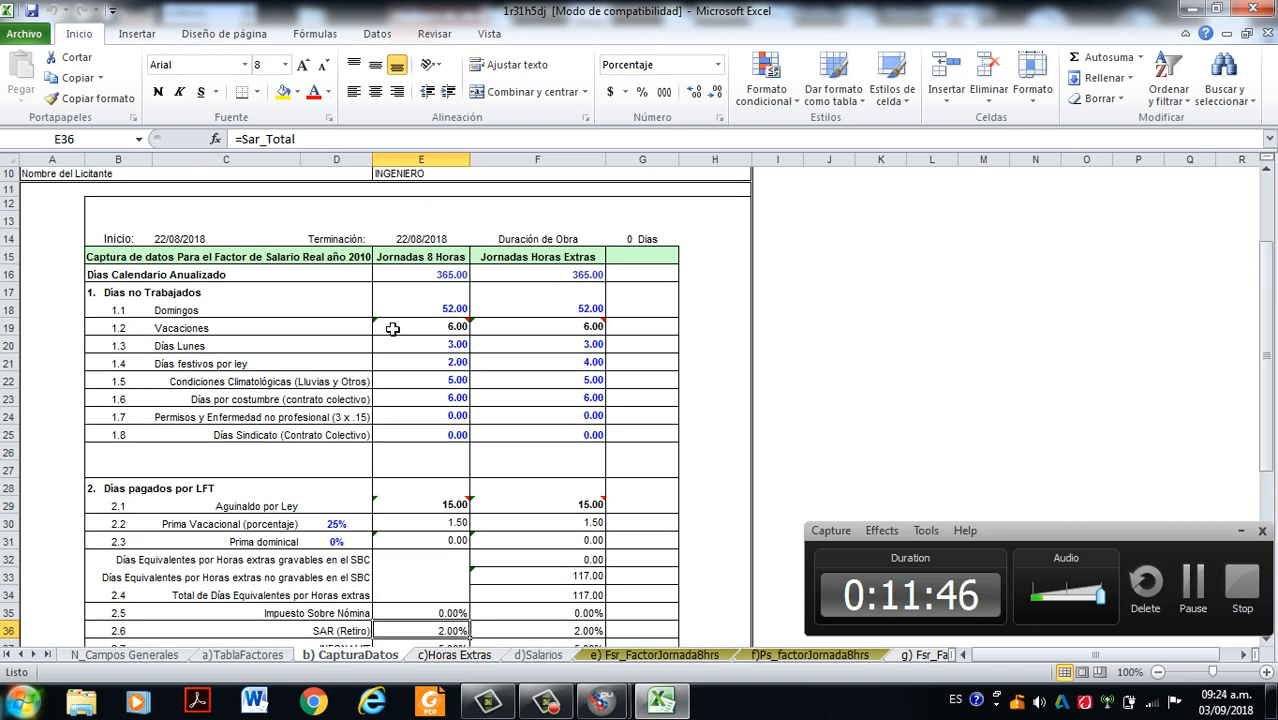
pyautogui.scroll(-2, 112, 366)
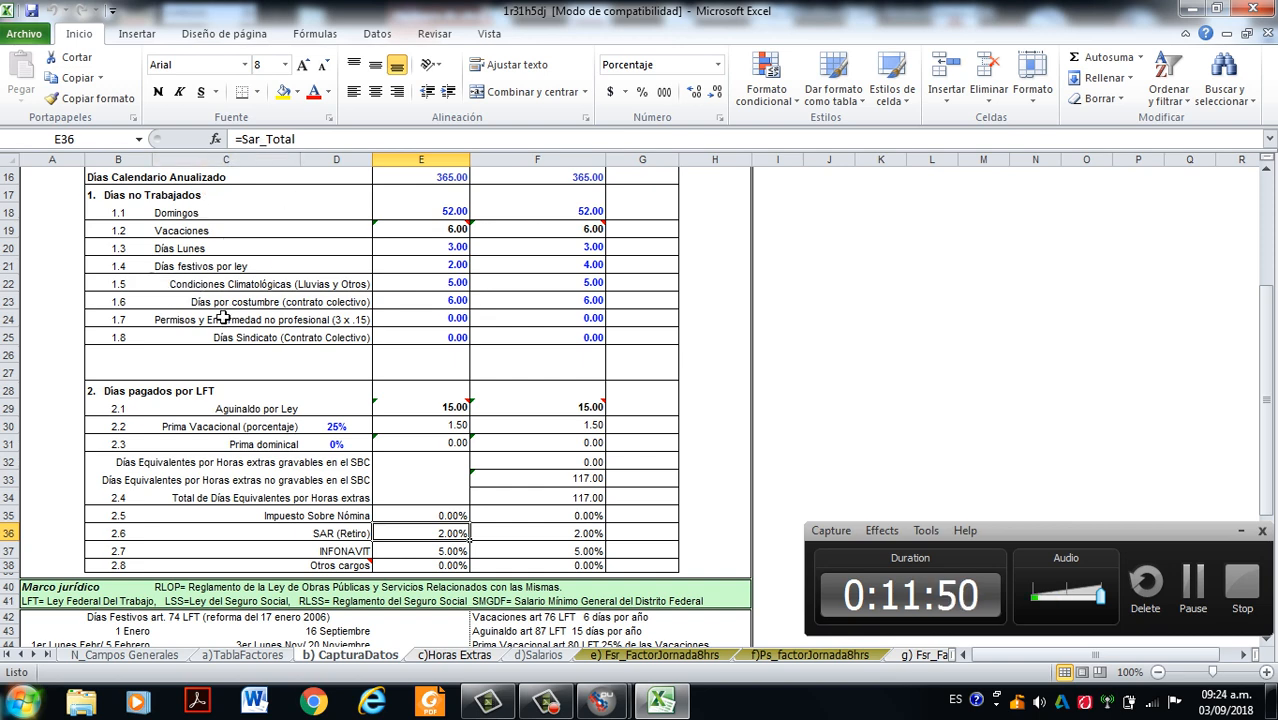
pyautogui.scroll(-2, 228, 330)
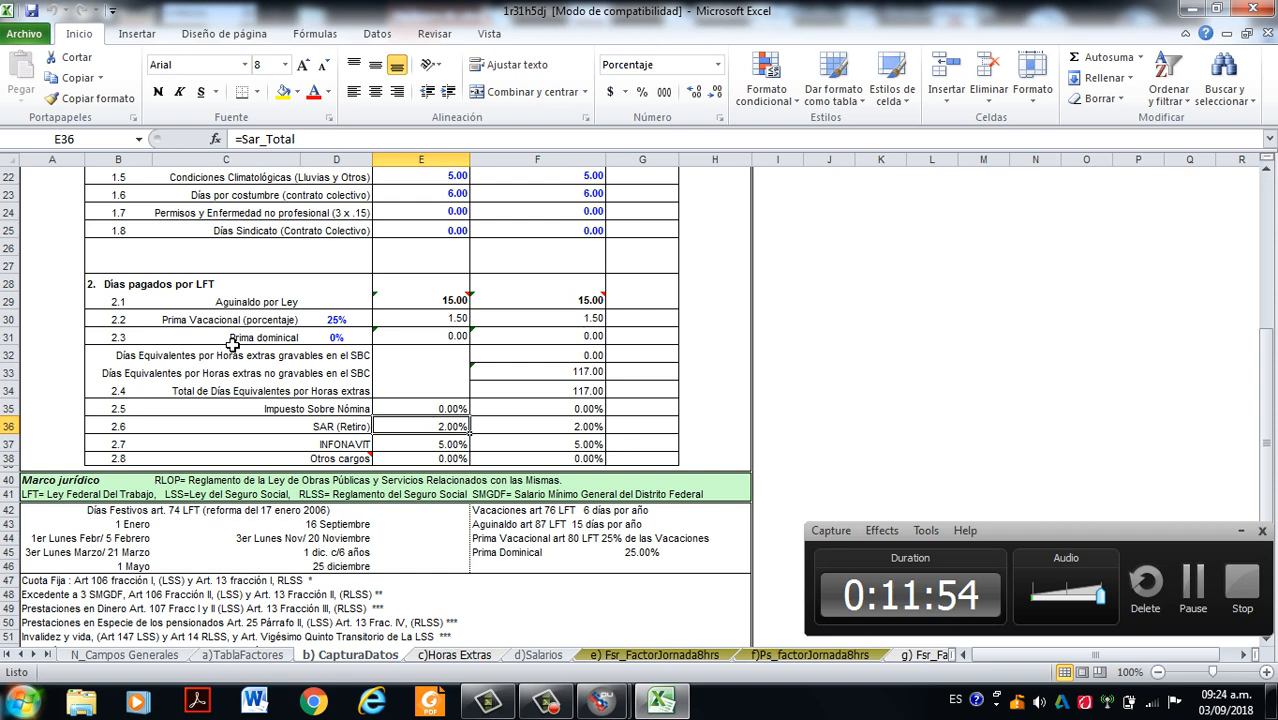
pyautogui.click(1195, 583)
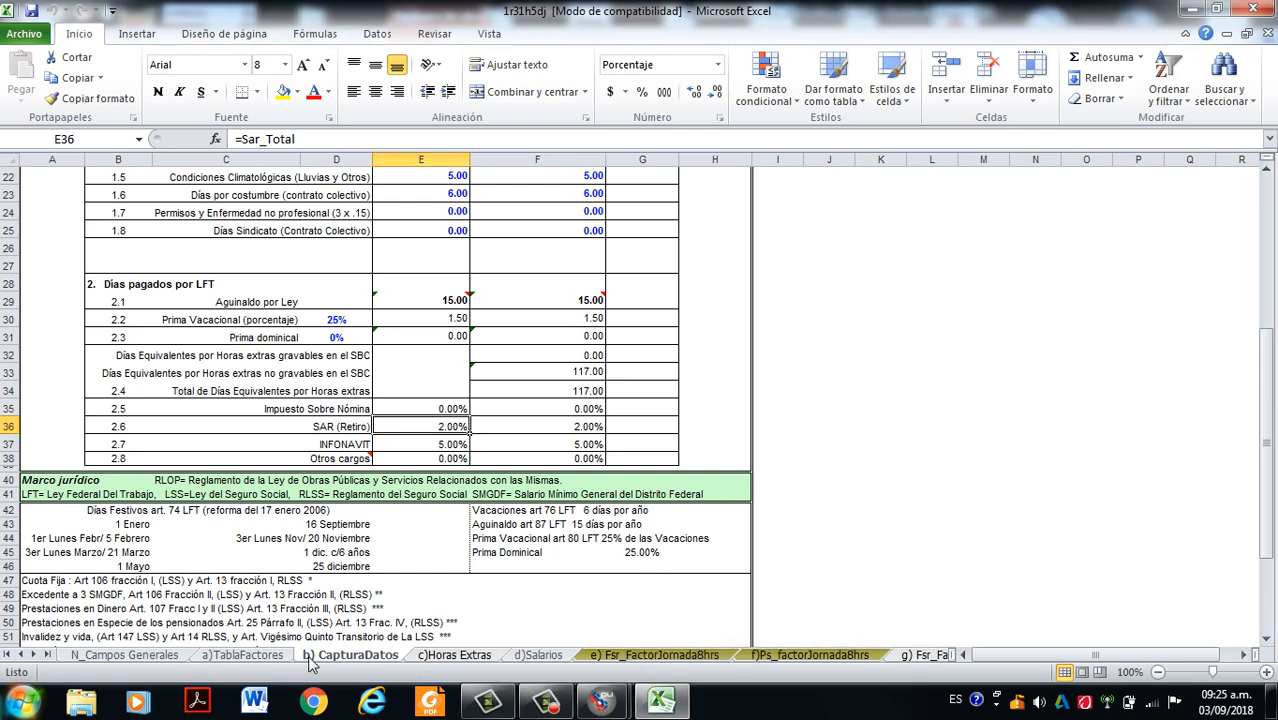
# - Open the Salarios sheet and inspect the nominal salaries of Ayudante General, Oficial Albañil and Cabo de Oficios
pyautogui.click(541, 656)
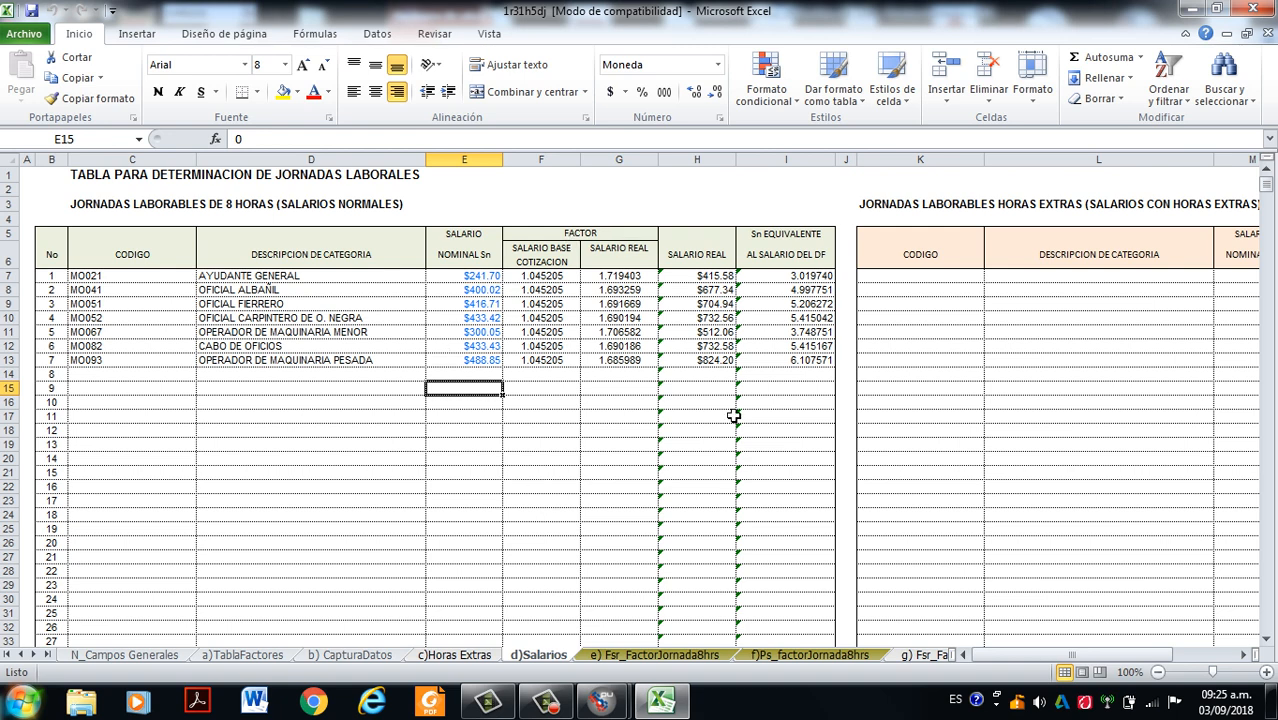
pyautogui.click(545, 700)
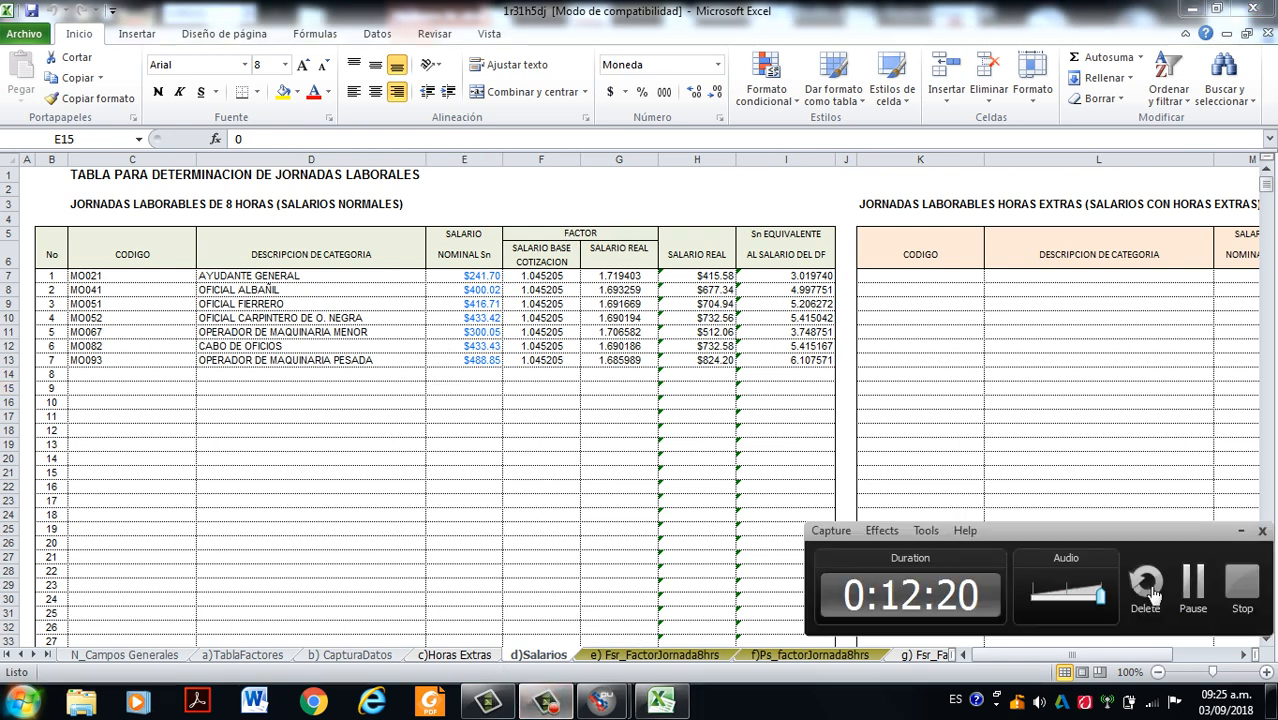
pyautogui.click(1192, 597)
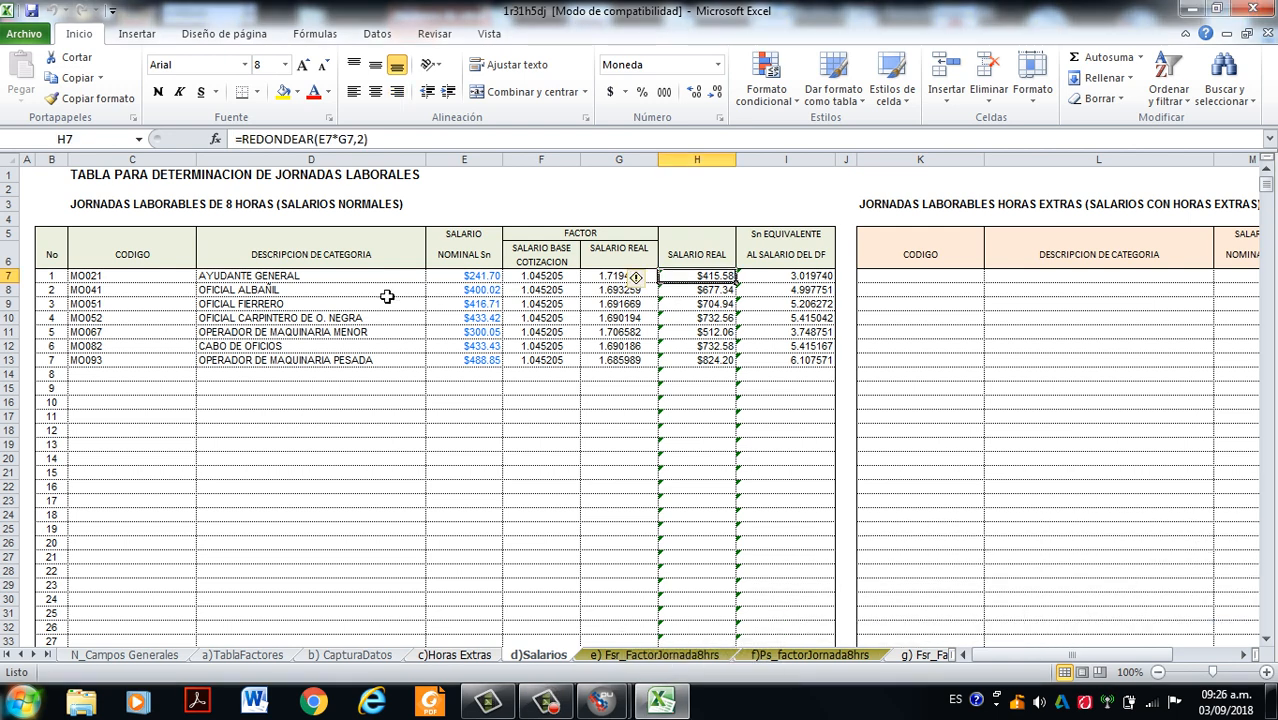
pyautogui.click(476, 279)
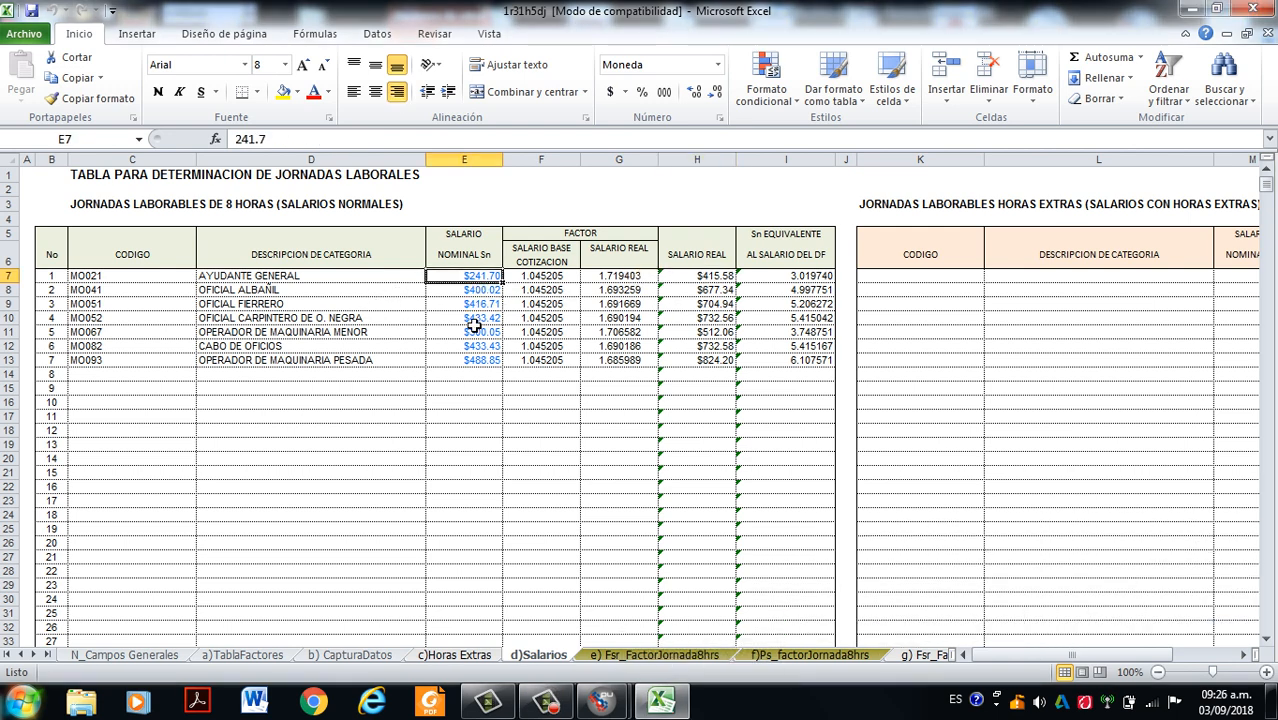
pyautogui.click(480, 292)
pyautogui.click(476, 346)
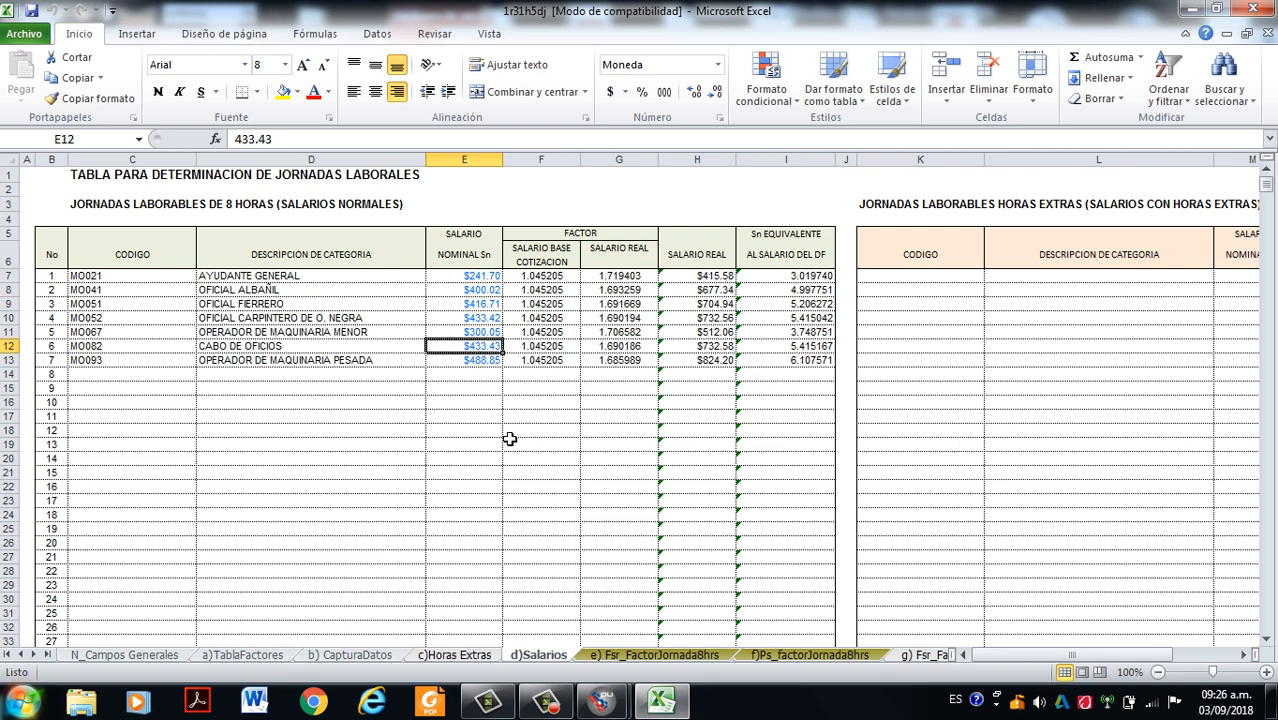
# - Examine the Ayudante General and Oficial Albañil rows and the Salario Base Cotización and Salario Real factor columns
pyautogui.click(10, 275)
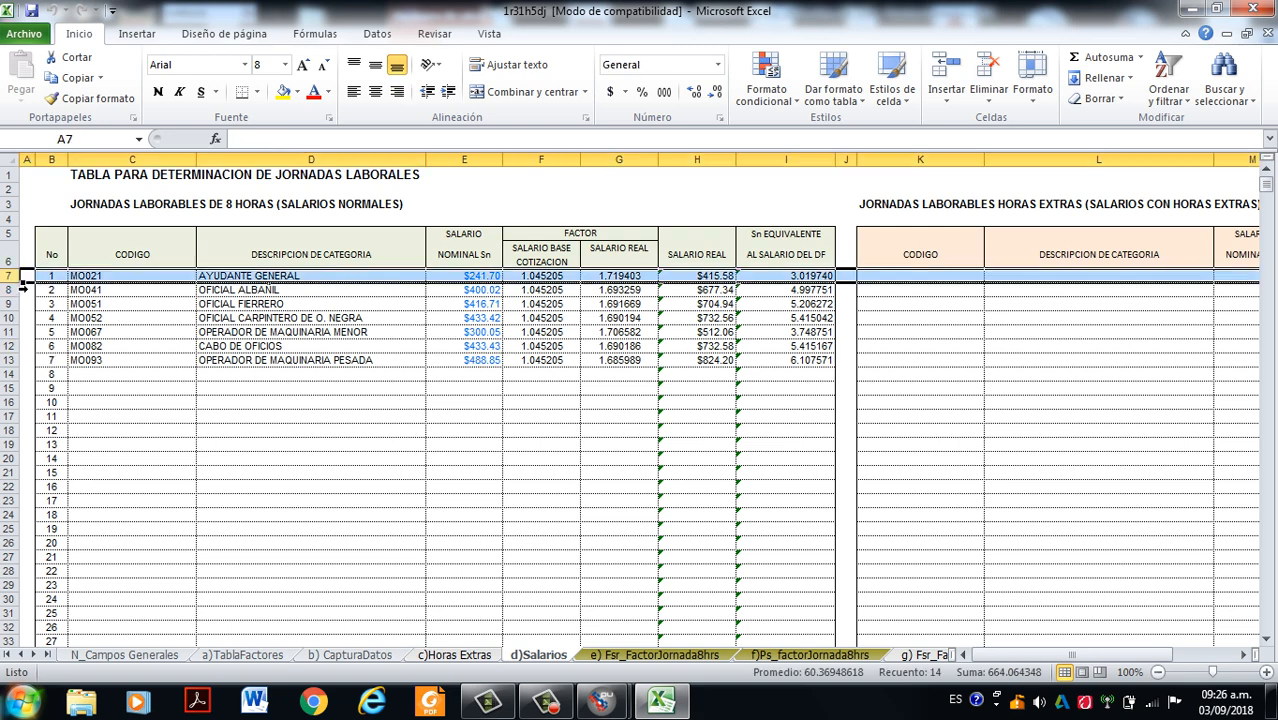
pyautogui.click(10, 289)
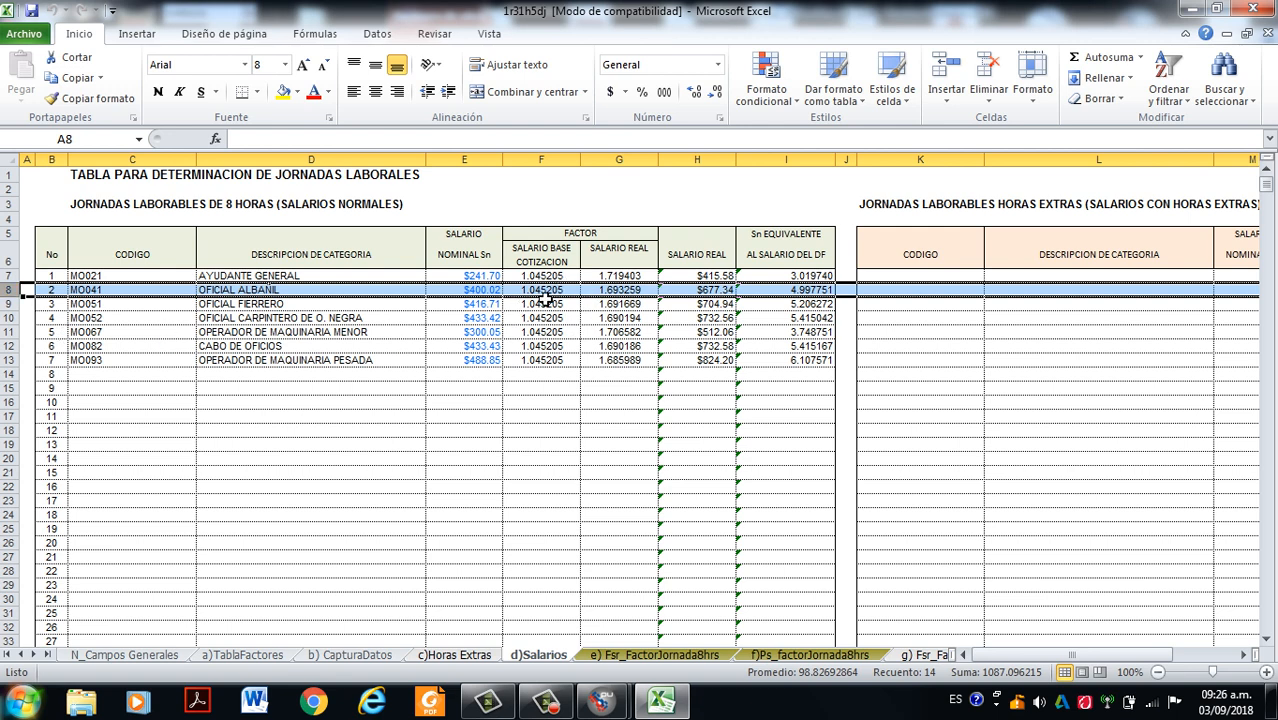
pyautogui.click(524, 260)
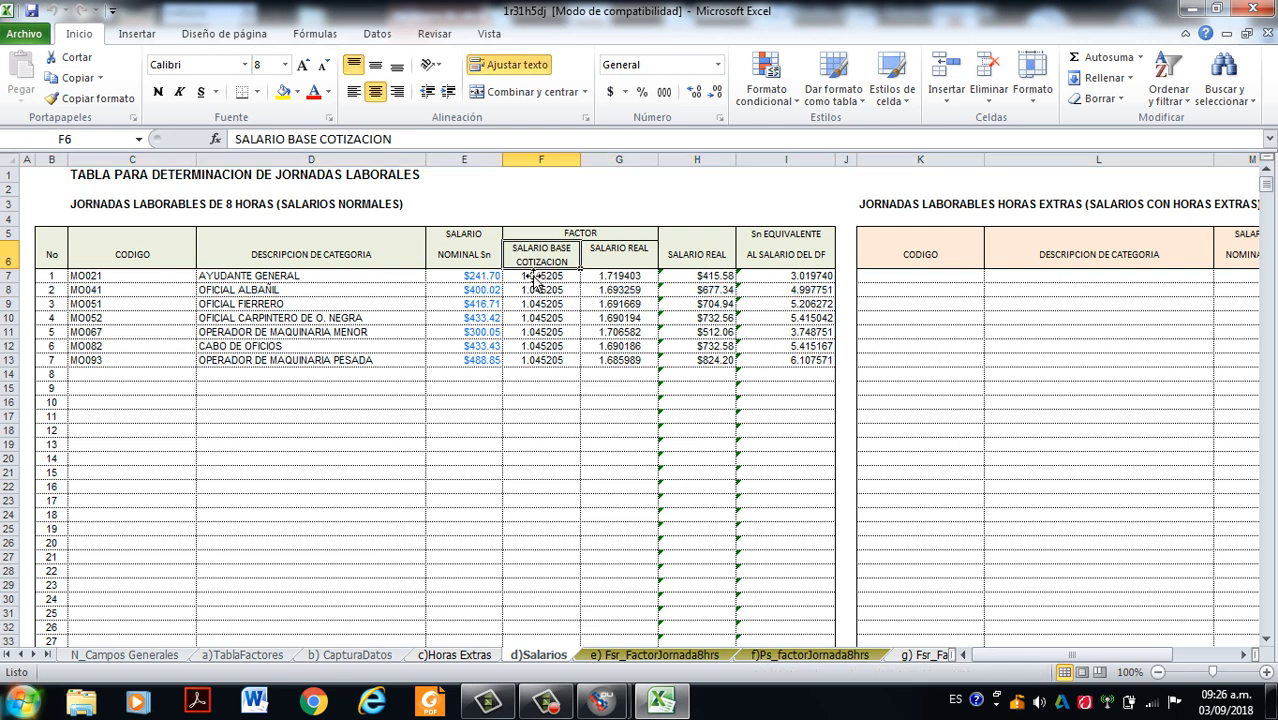
pyautogui.click(608, 260)
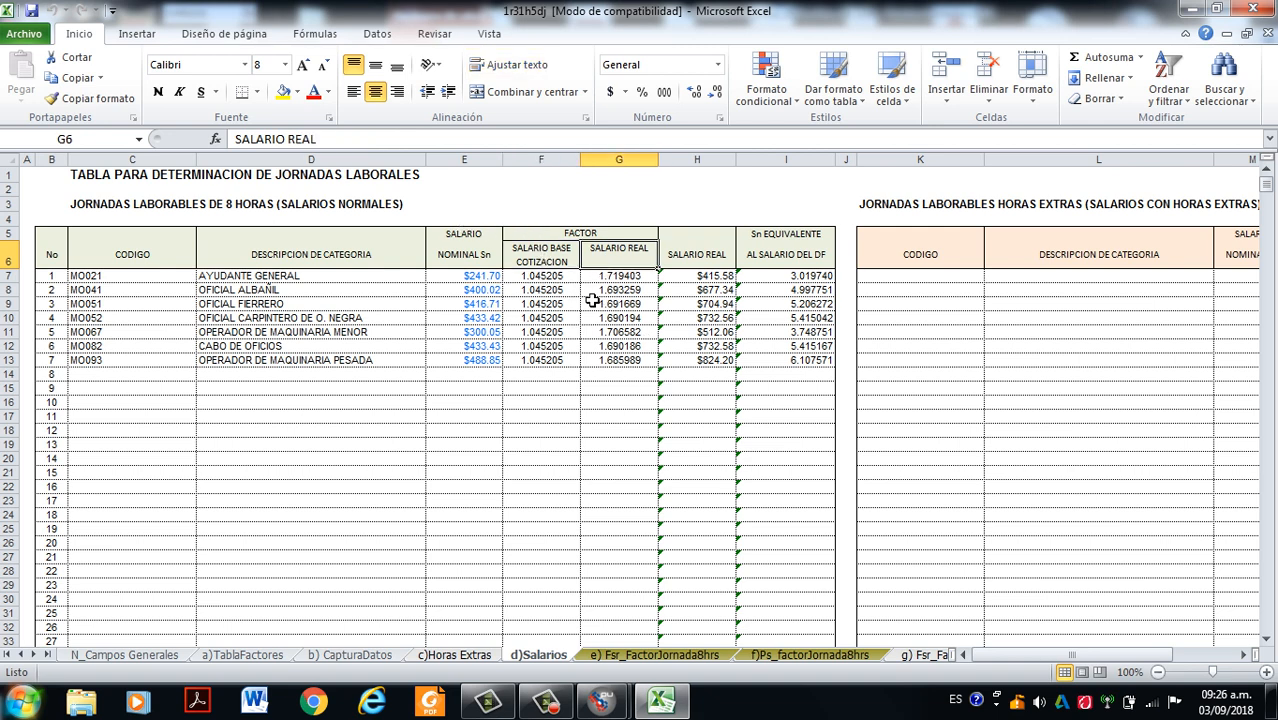
# - Inspect Ayudante General's Salario Real formula and nominal salary, and the Salario Base Cotización factors from Oficial Albañil to Operador de Maquinaria Menor
pyautogui.click(712, 276)
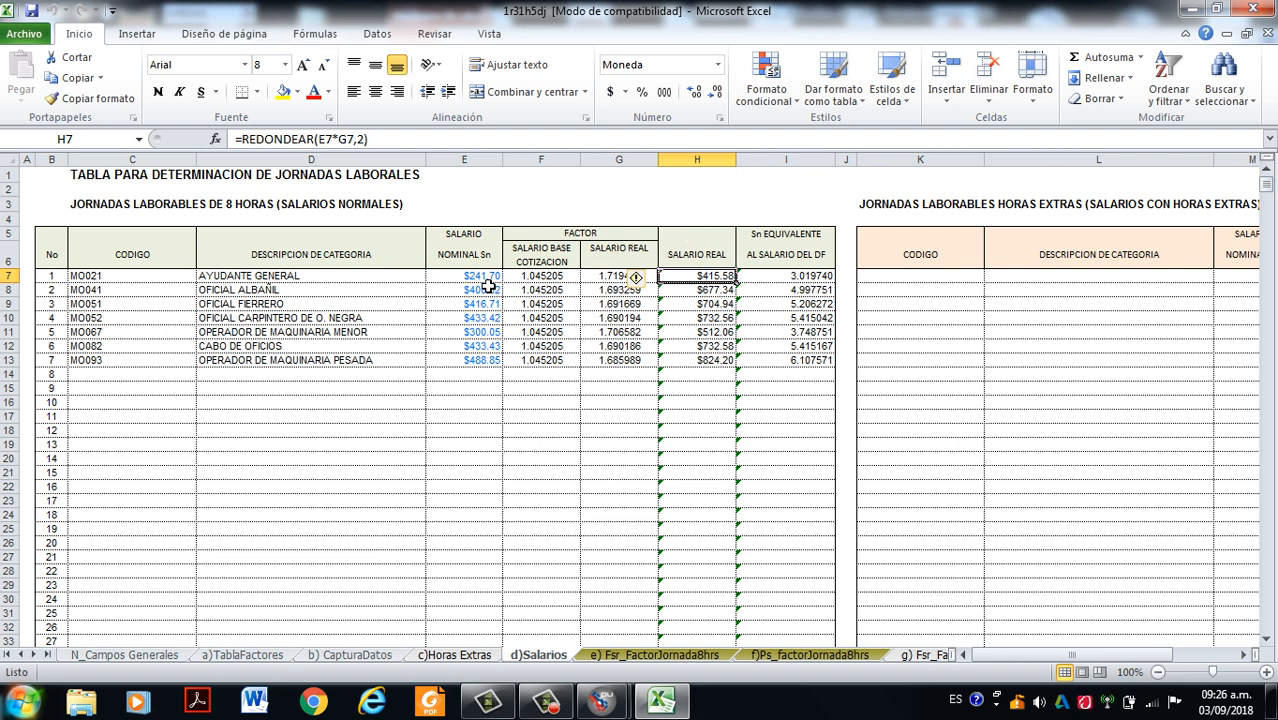
pyautogui.click(482, 277)
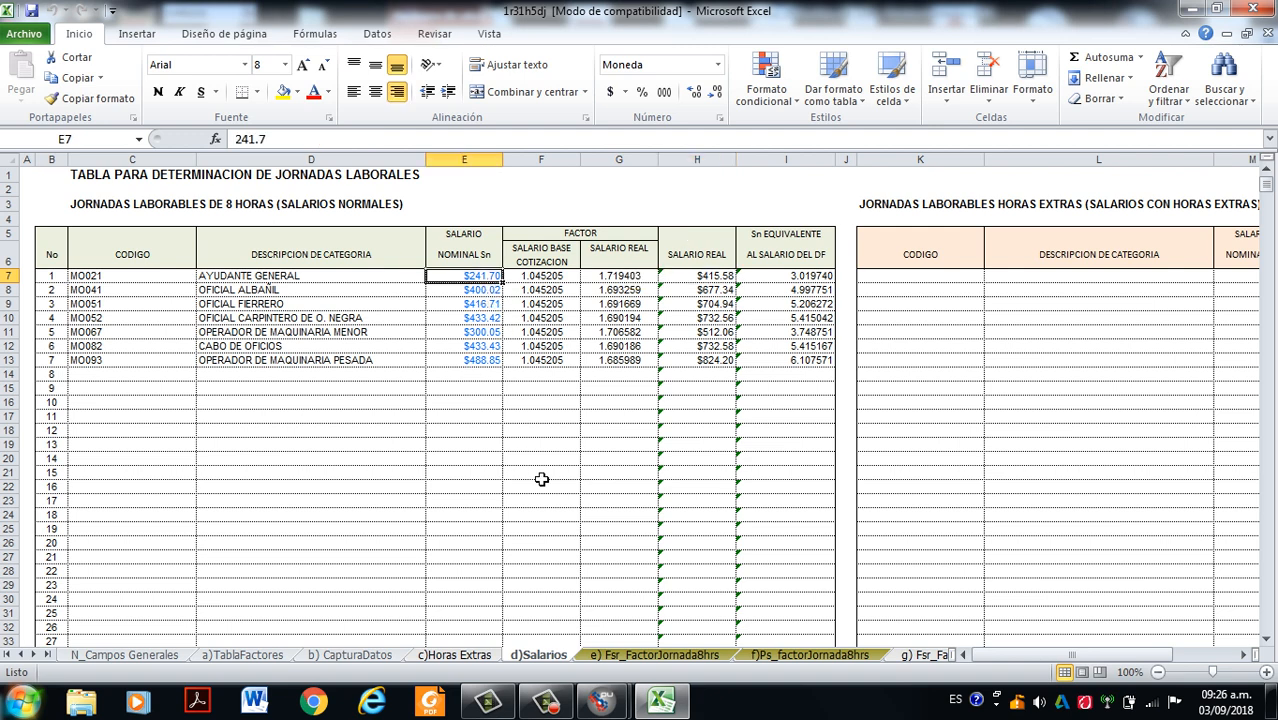
pyautogui.click(541, 284)
pyautogui.click(548, 291)
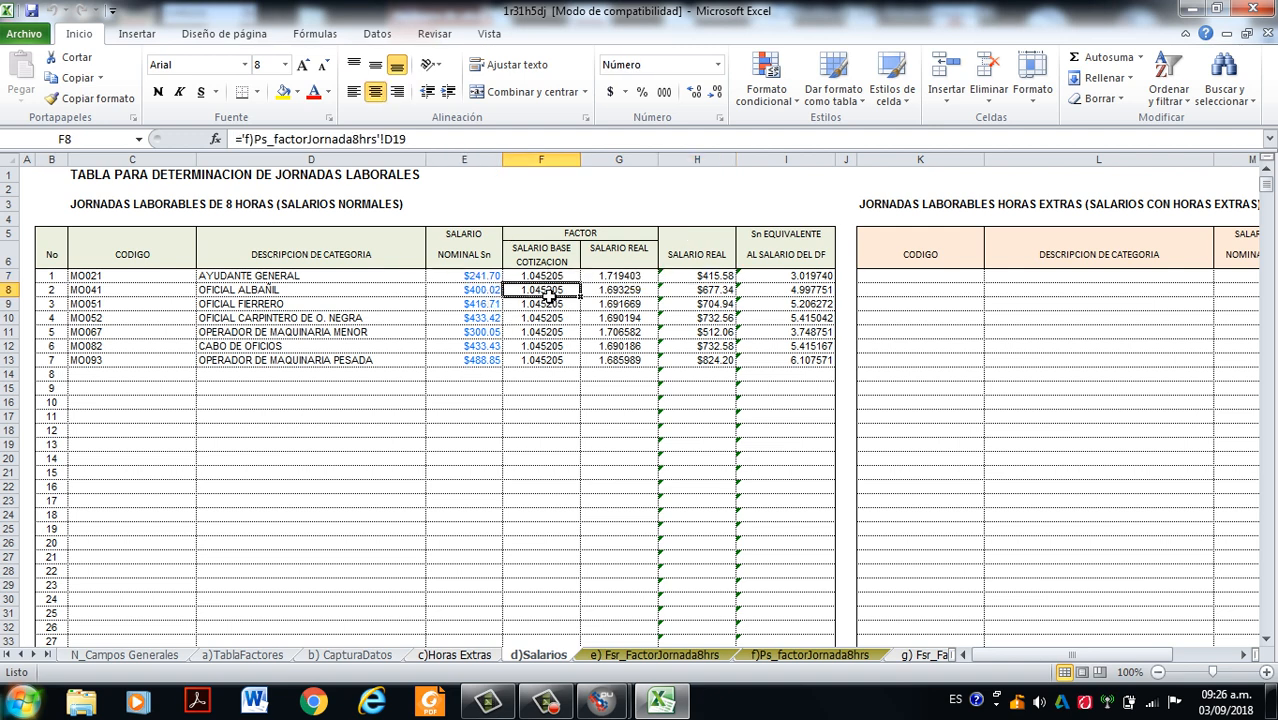
pyautogui.click(548, 304)
pyautogui.click(548, 318)
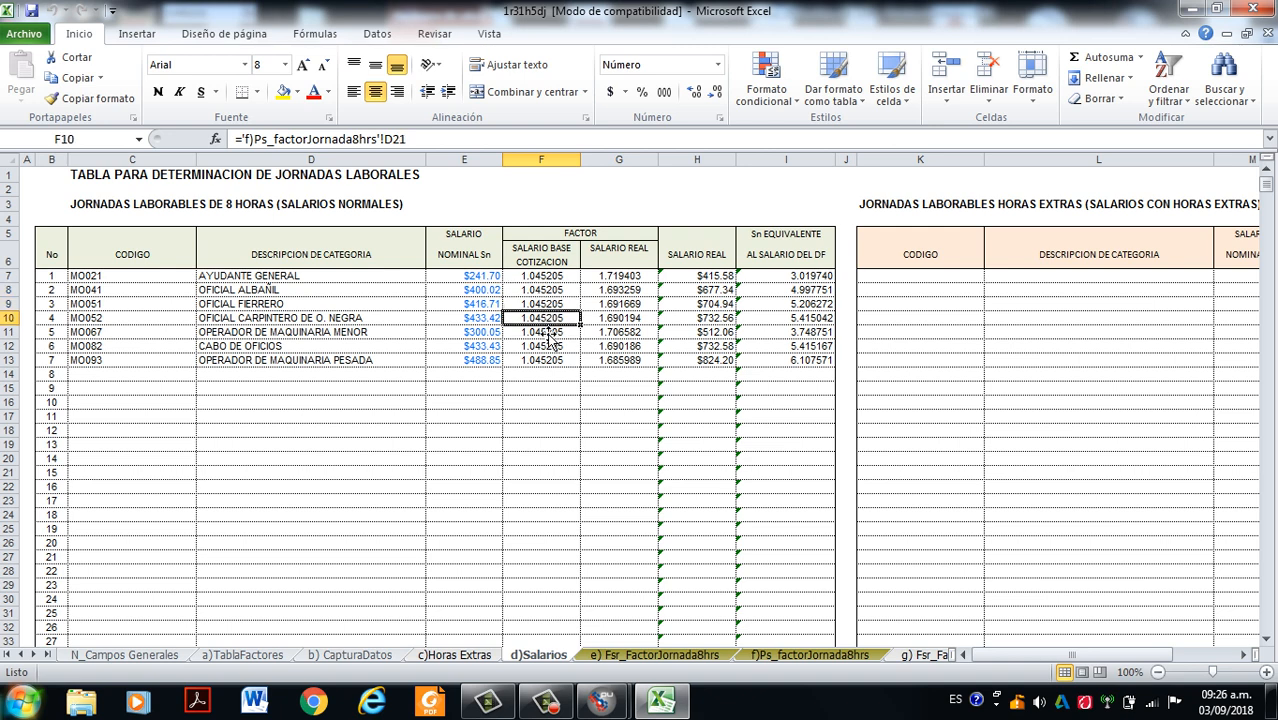
pyautogui.click(548, 332)
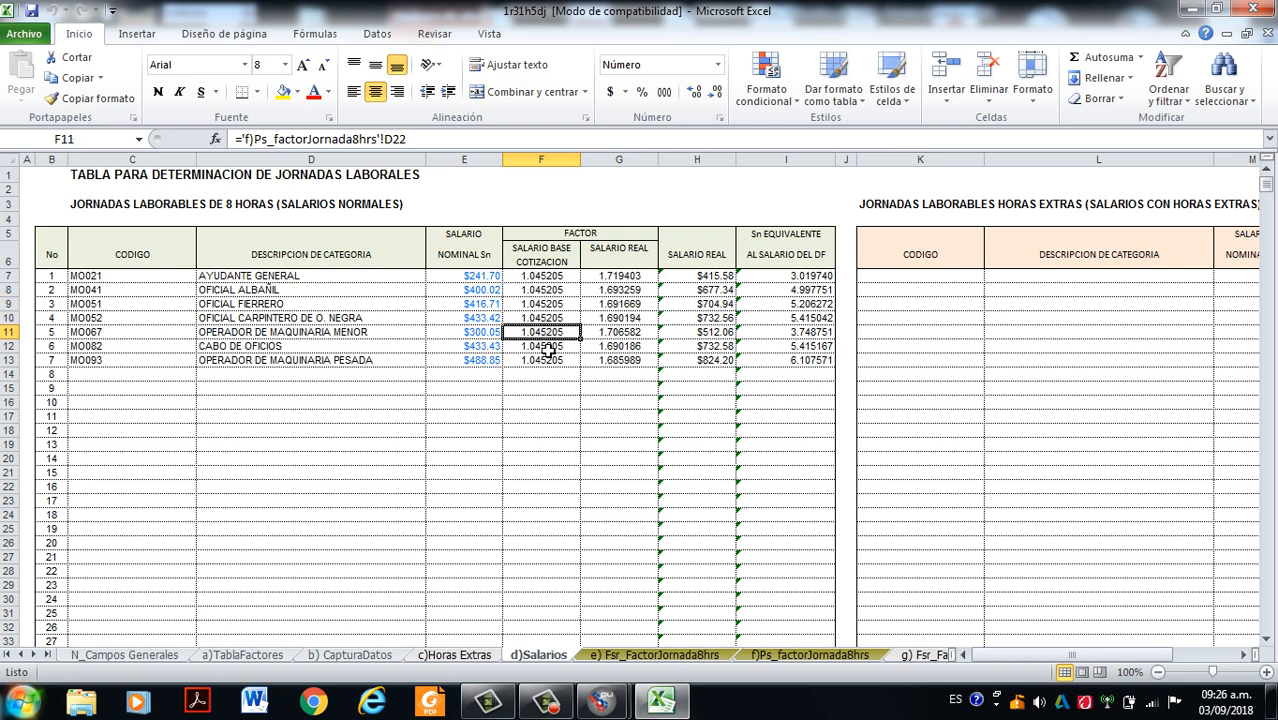
# - Examine the sheet and cell reference in Ayudante General's Salario Base Cotización factor formula, leaving the formula unedited
pyautogui.click(549, 283)
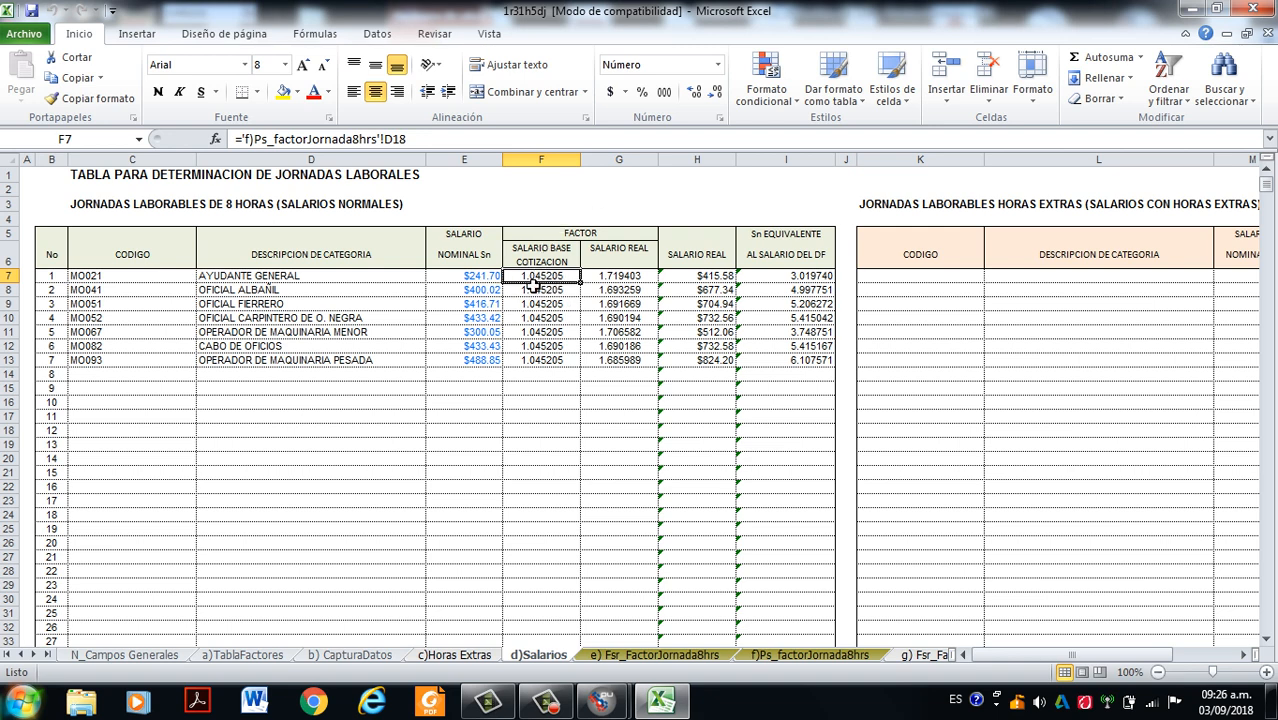
pyautogui.doubleClick(250, 144)
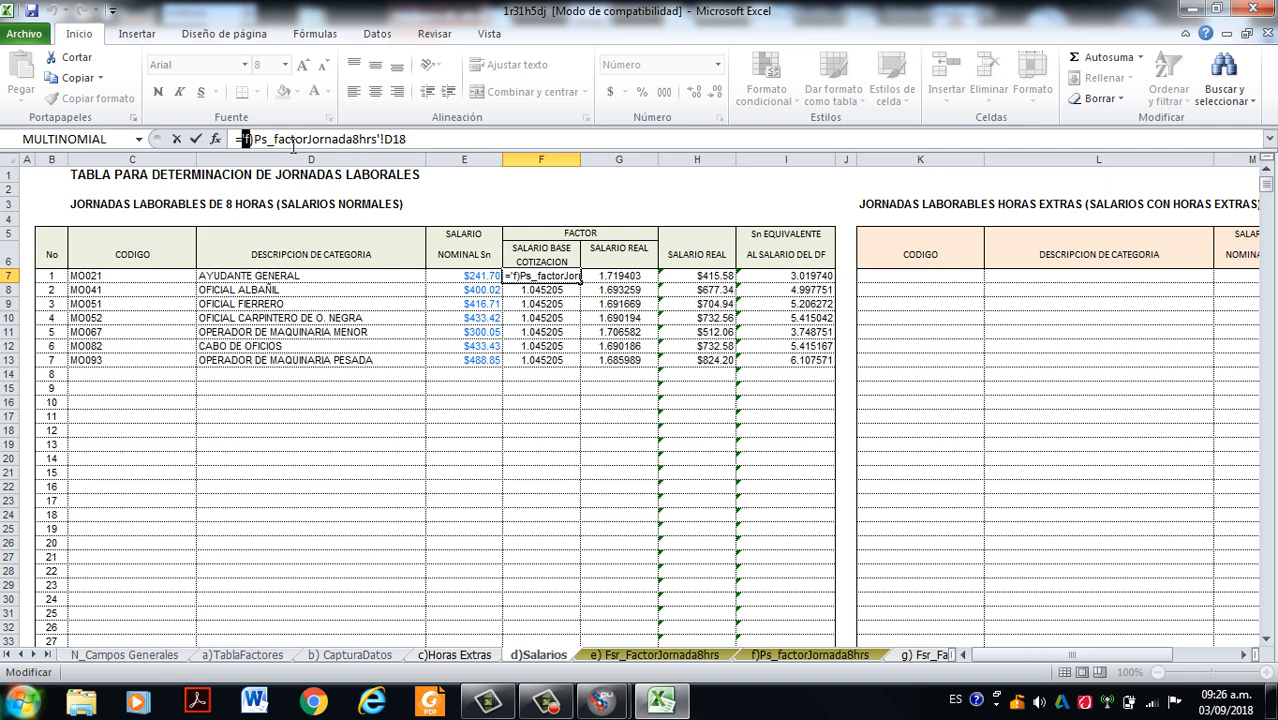
pyautogui.doubleClick(391, 140)
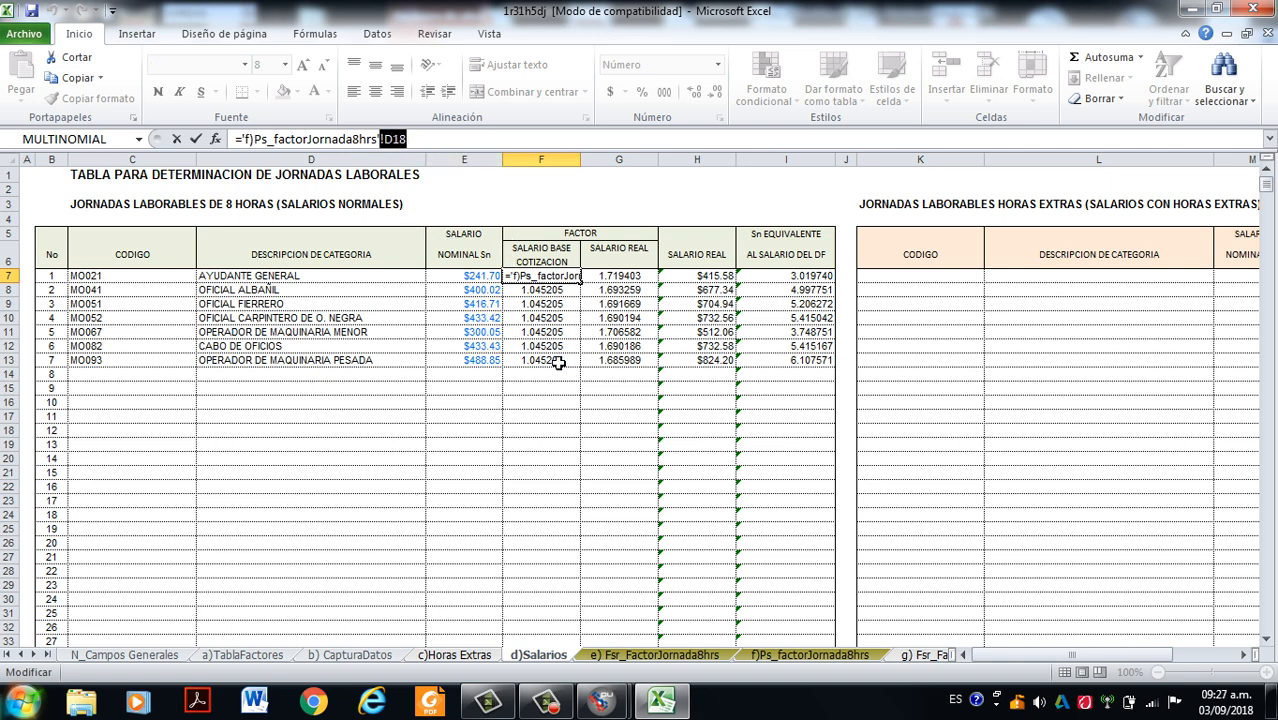
pyautogui.press('Escape')
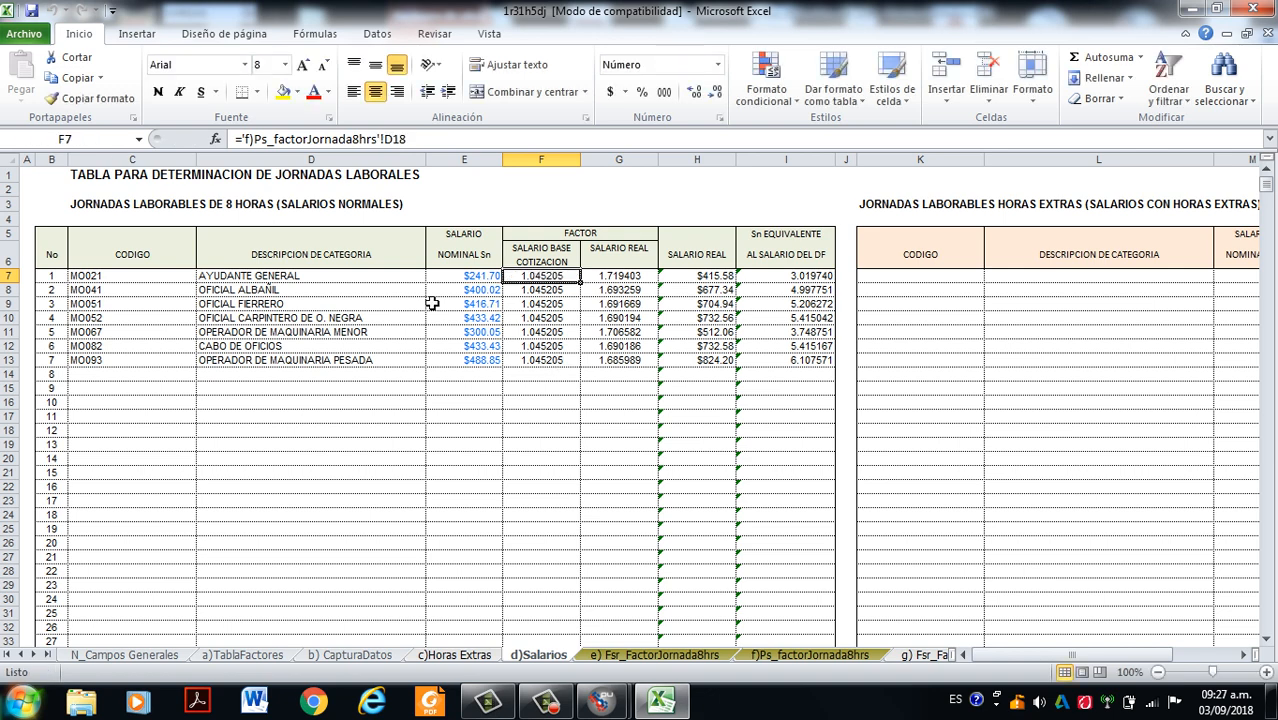
# - Inspect the formulas behind Ayudante General's Salario Real factor and Salario Real amount, and look over the category rows
pyautogui.click(630, 284)
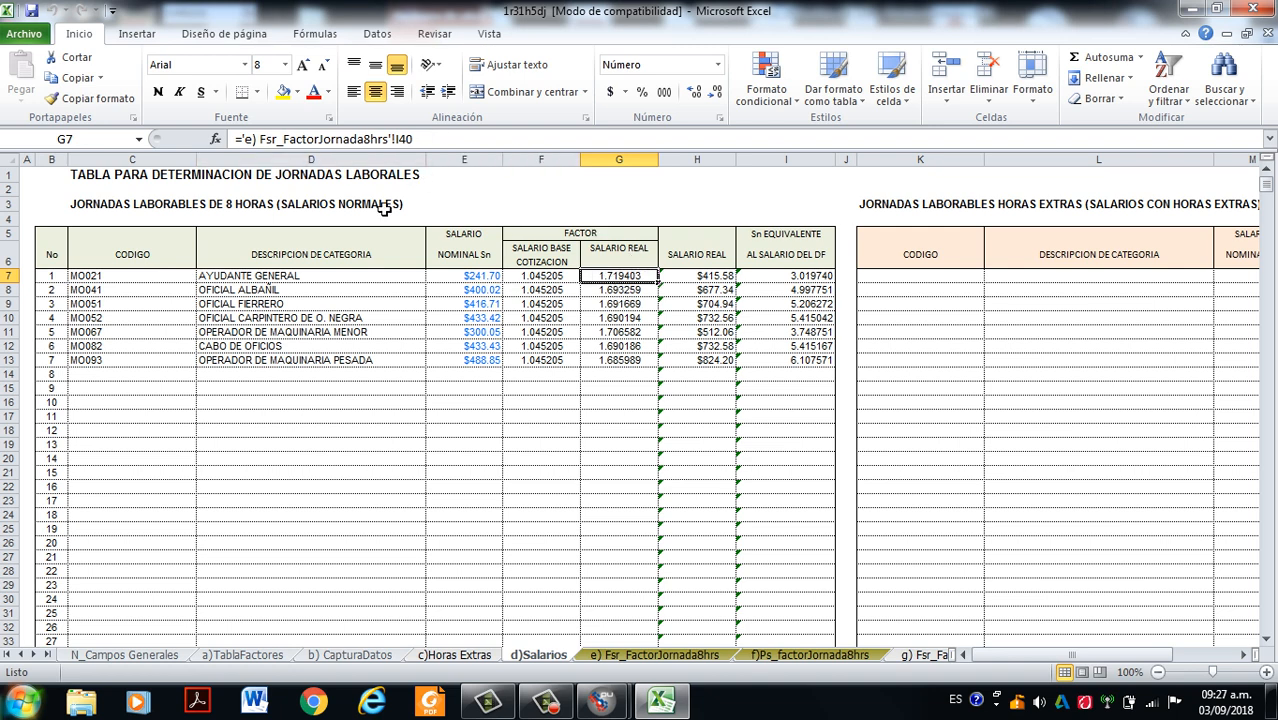
pyautogui.click(702, 279)
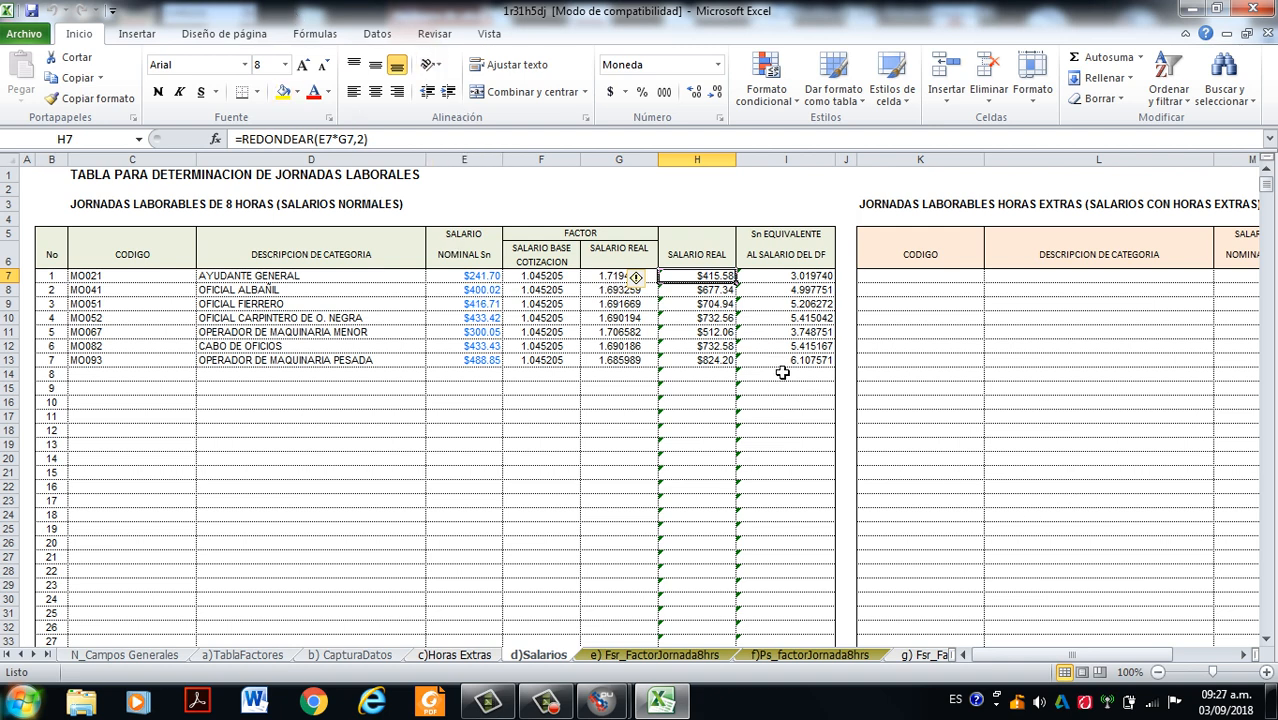
pyautogui.scroll(-1, 704, 381)
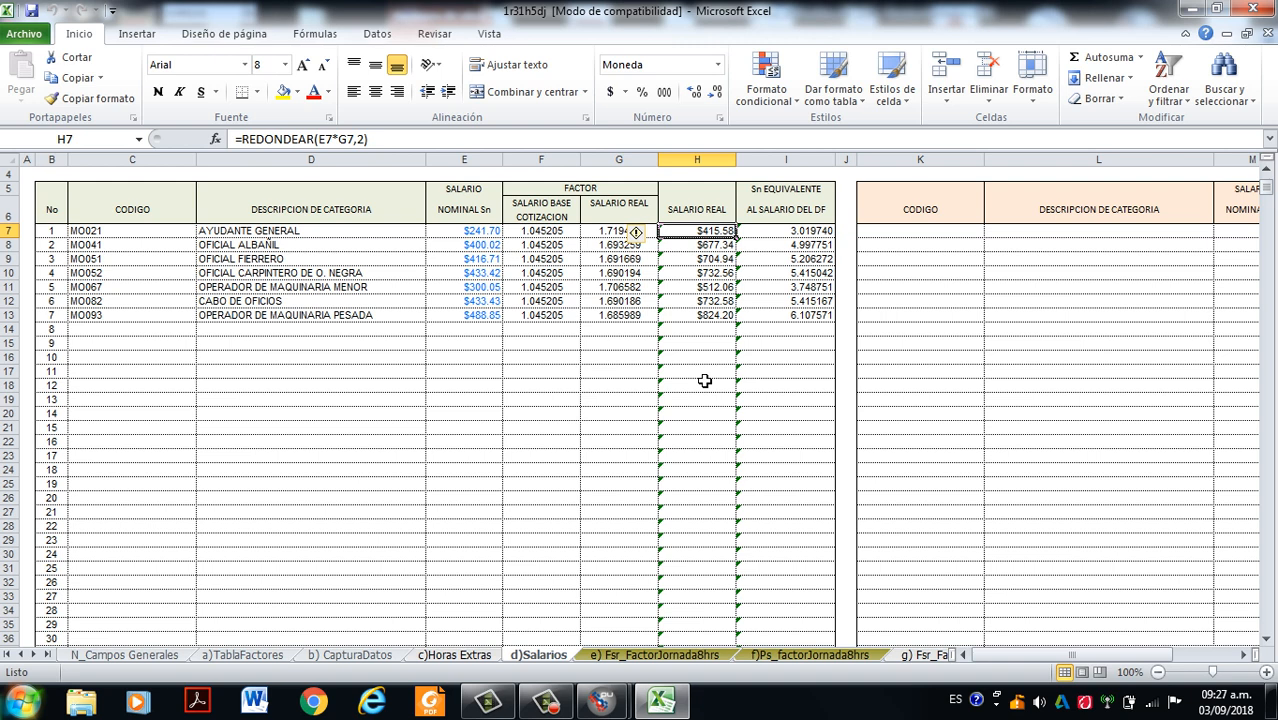
pyautogui.click(546, 701)
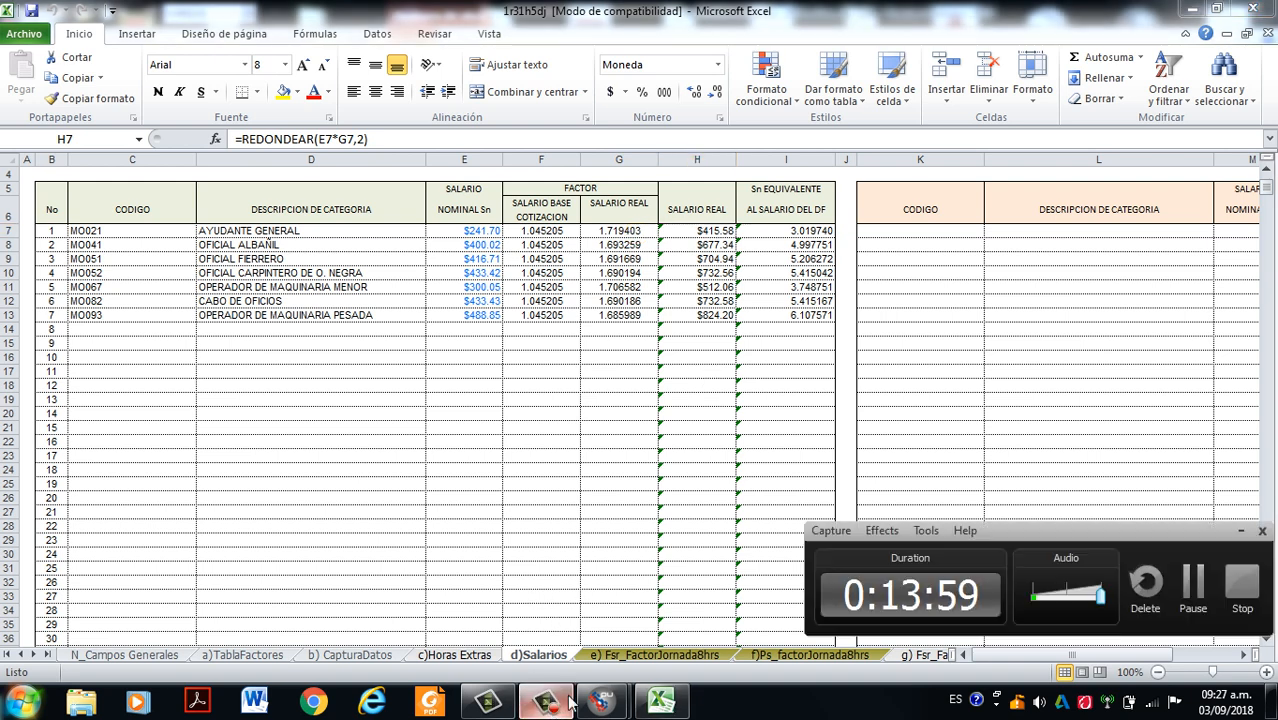
pyautogui.click(1191, 586)
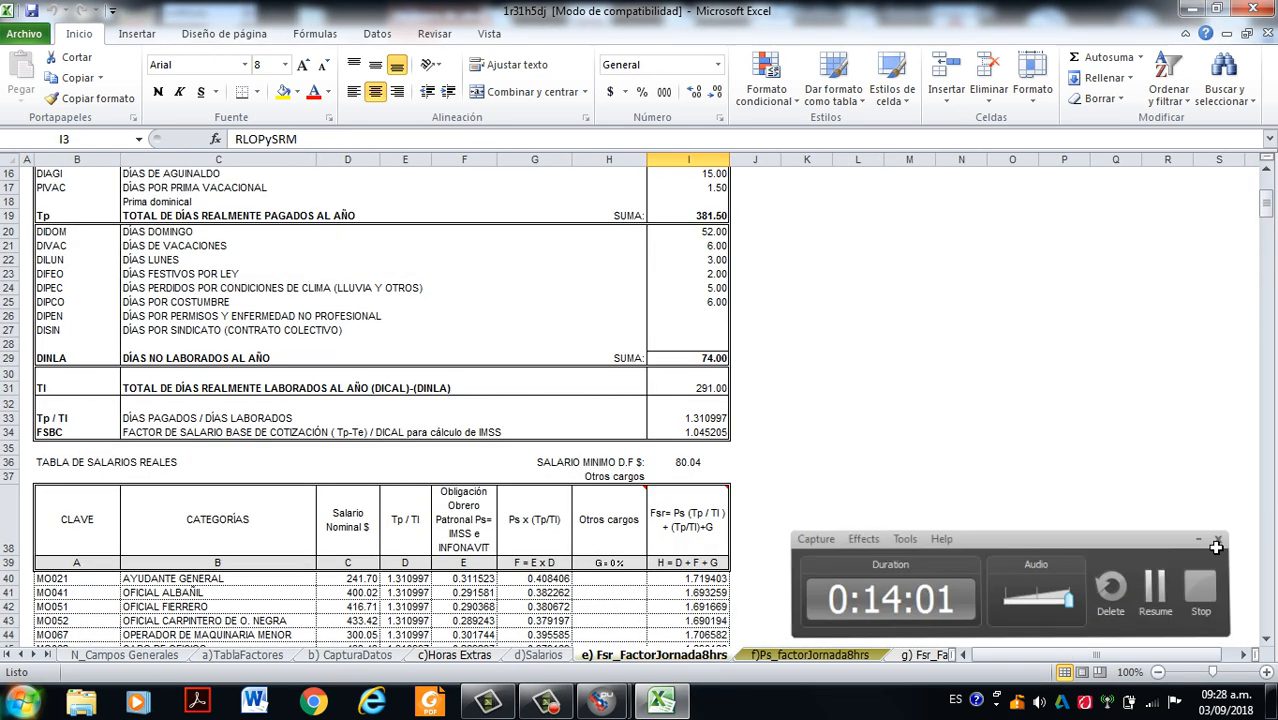
pyautogui.click(1216, 546)
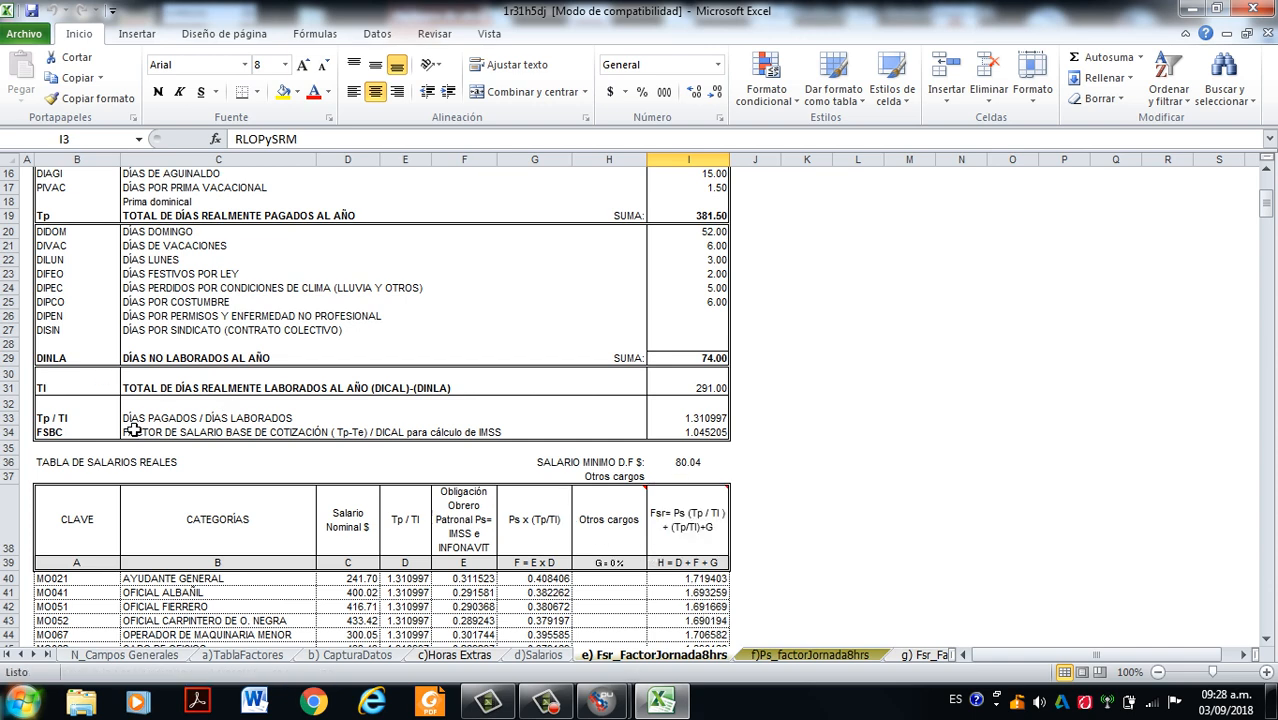
# - Review the basic data on the Fsr_FactorJornada8hrs sheet and Ayudante General's Obligación Obrero Patronal value in the real salaries table
pyautogui.scroll(3, 280, 427)
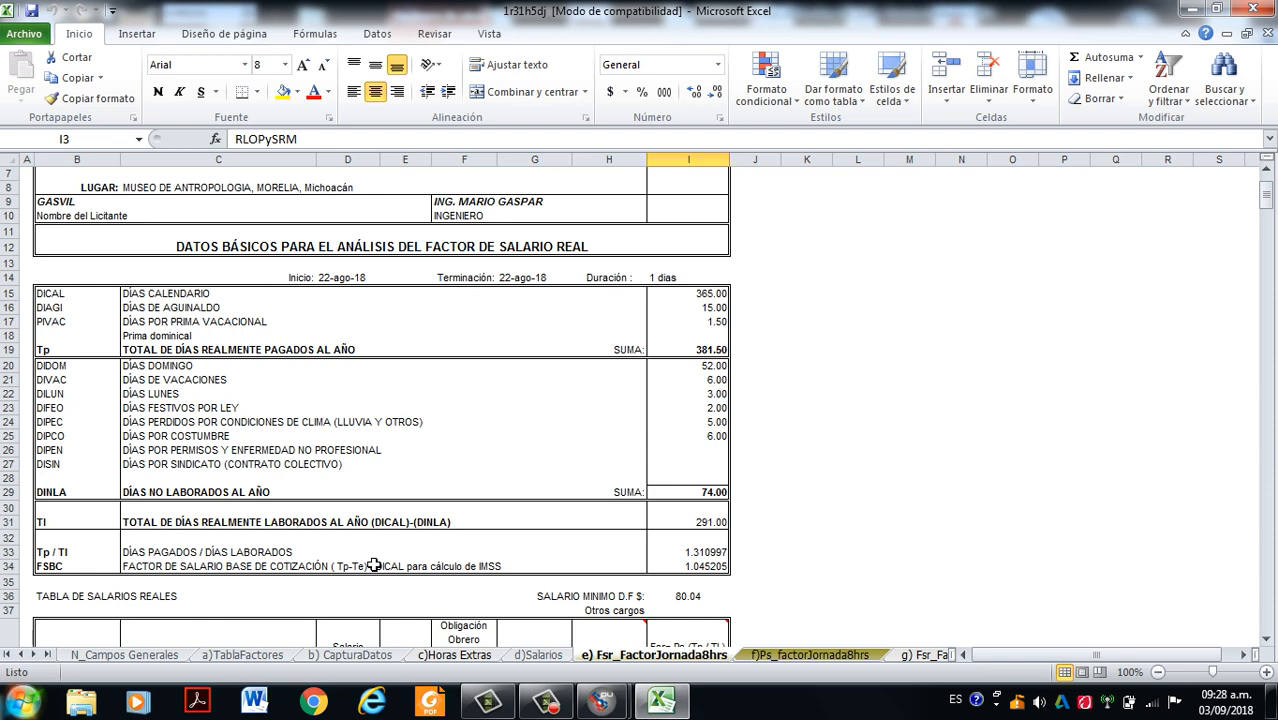
pyautogui.scroll(2, 322, 391)
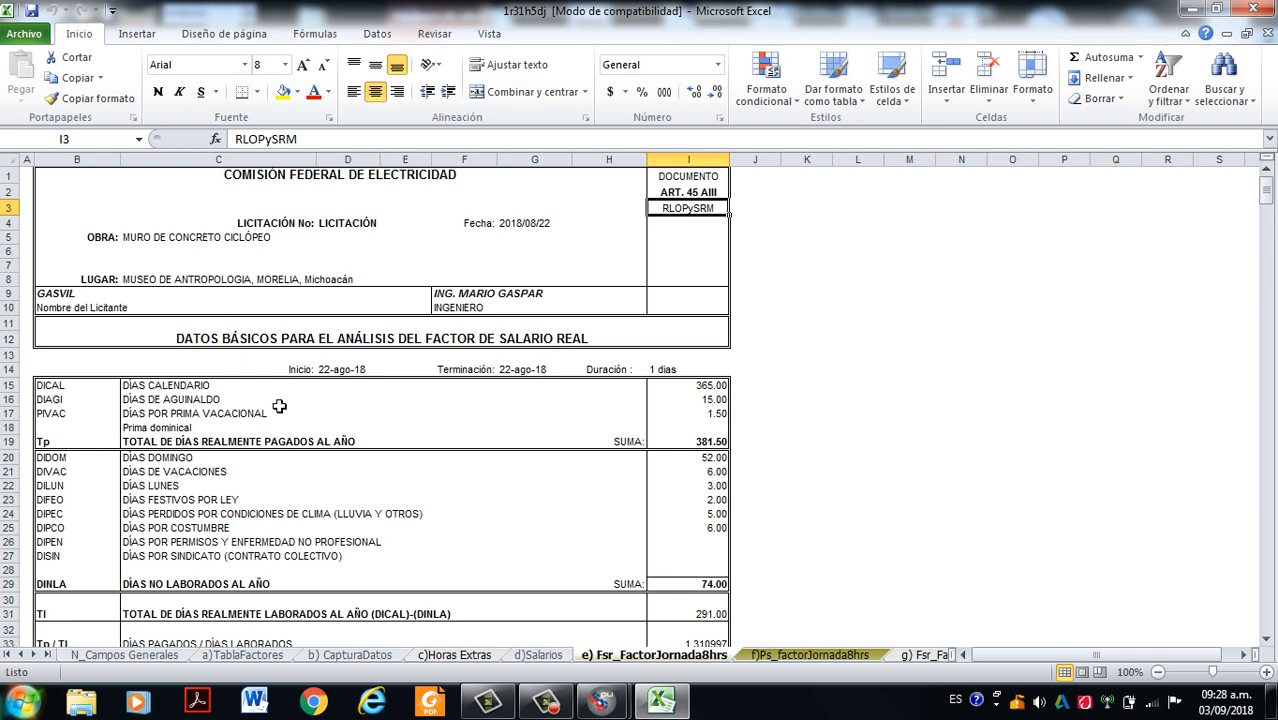
pyautogui.scroll(-5, 335, 431)
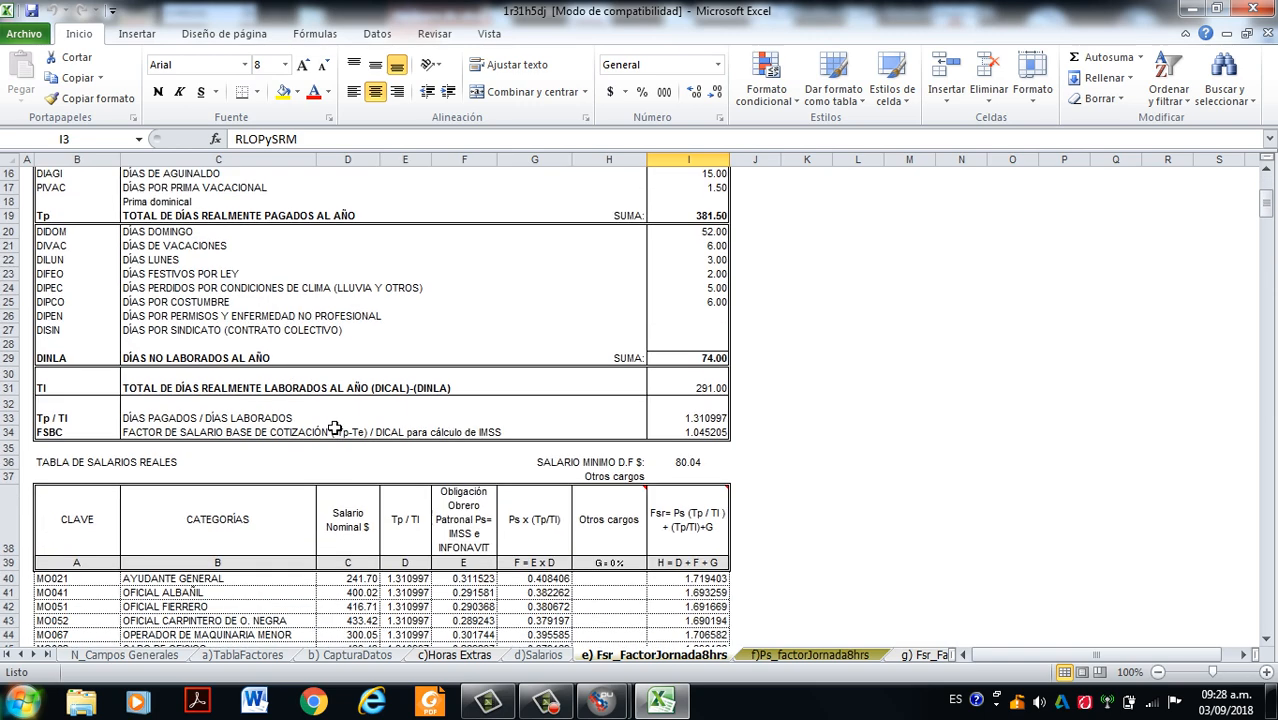
pyautogui.scroll(-3, 335, 431)
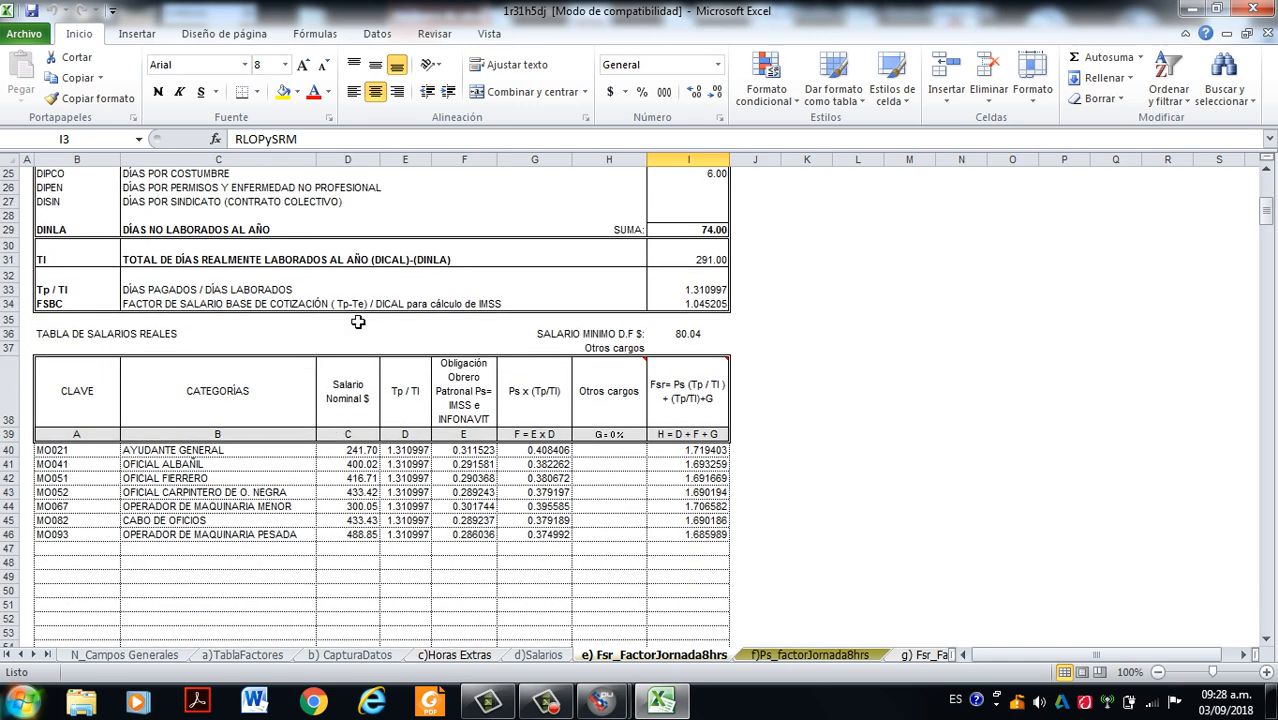
pyautogui.click(483, 452)
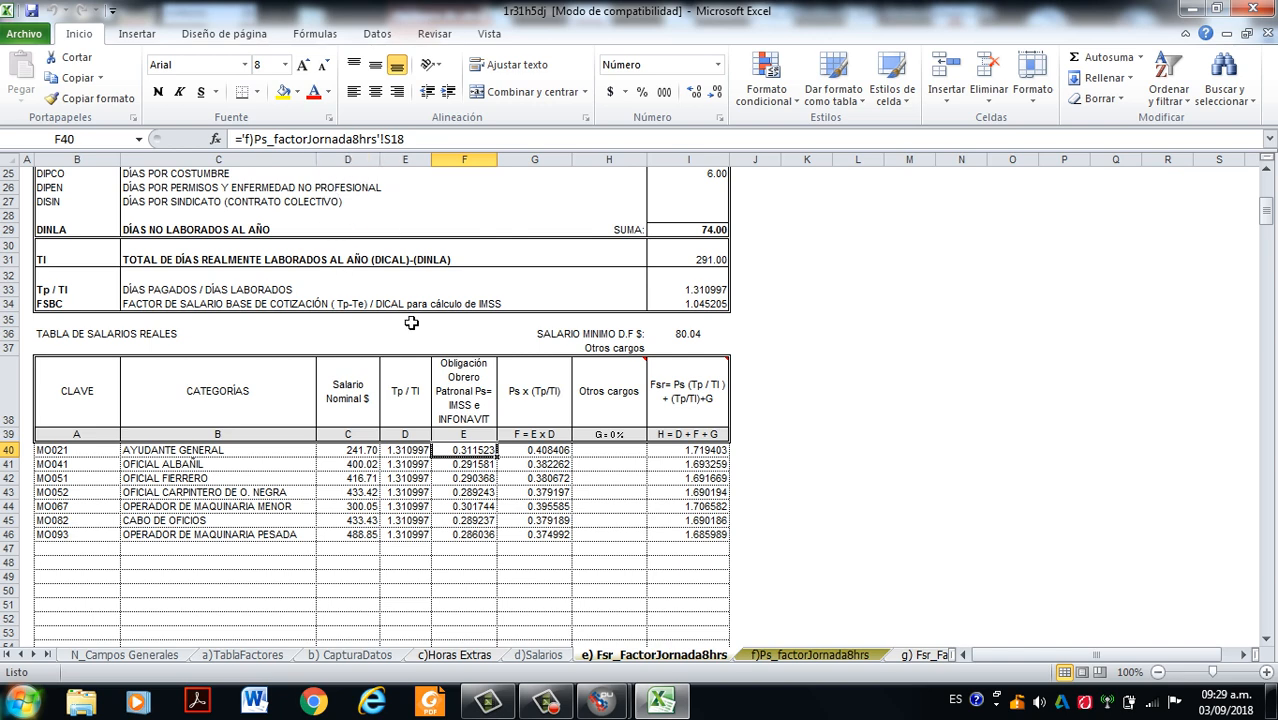
pyautogui.click(545, 701)
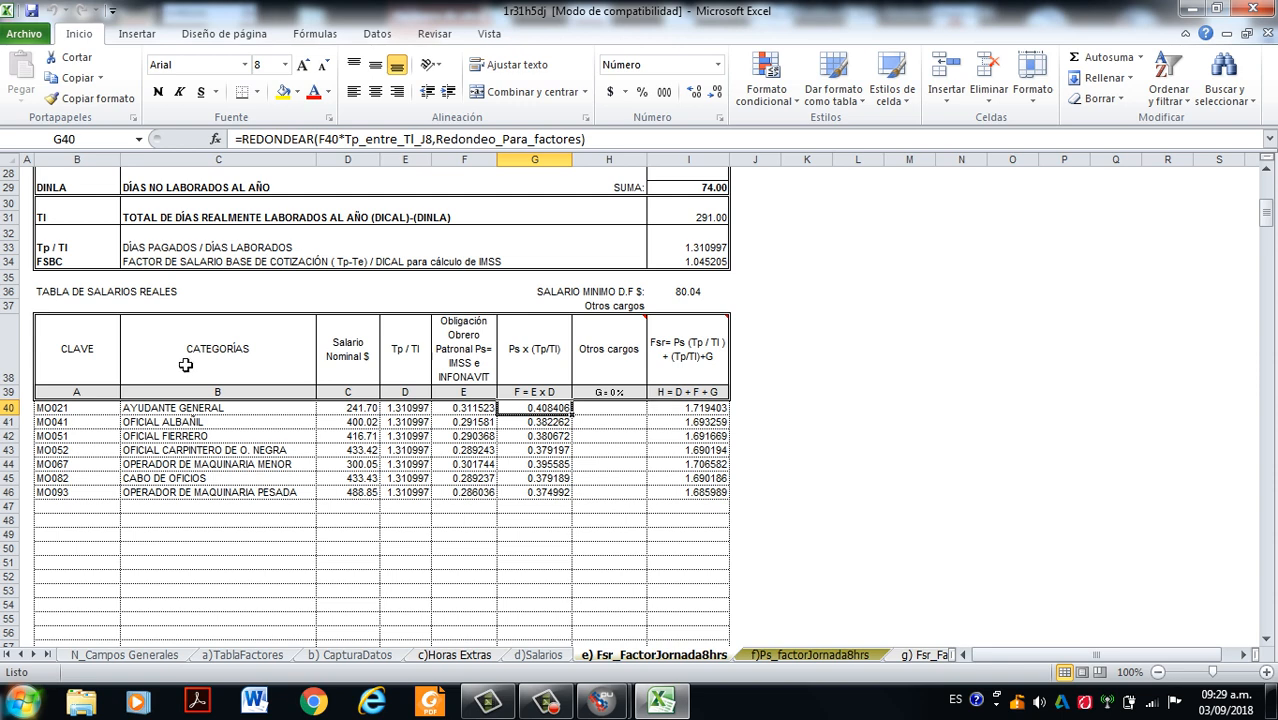
# - Inspect the Salario Nominal formulas of Ayudante General, Oficial Albañil, Oficial Fierrero and Operador de Maquinaria Menor in the real salaries table
pyautogui.click(358, 411)
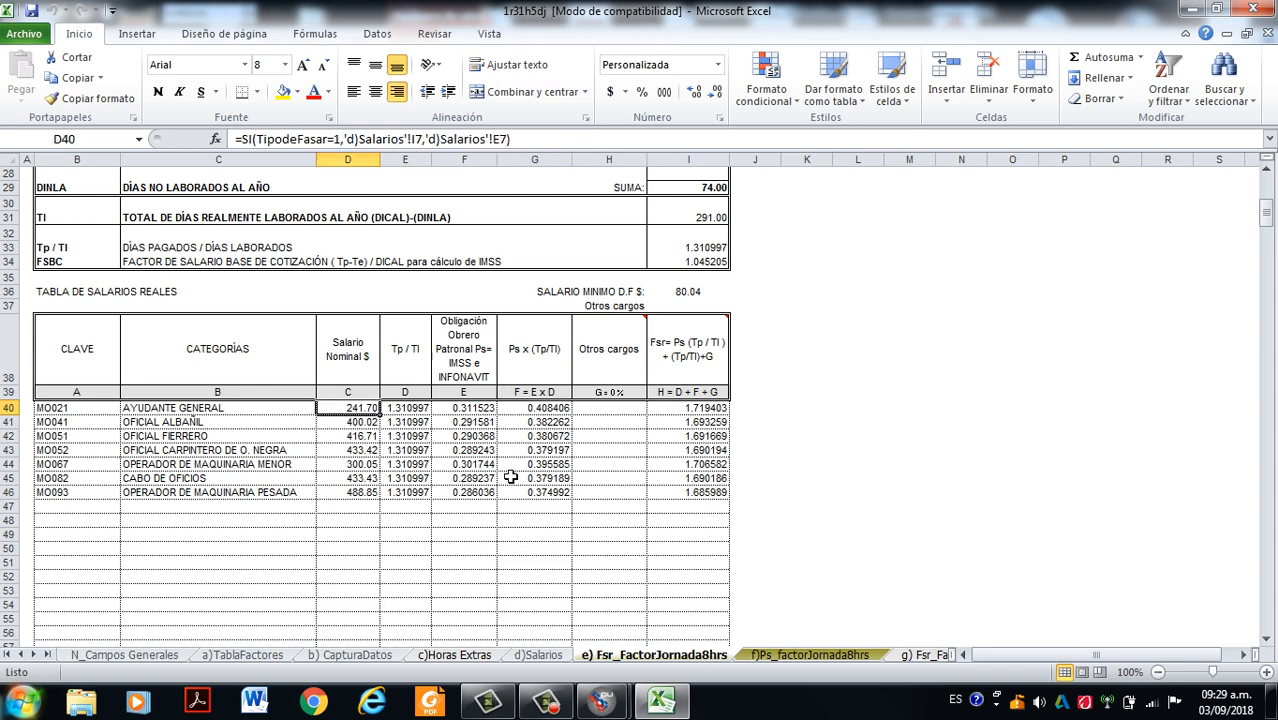
pyautogui.click(354, 424)
pyautogui.click(354, 466)
pyautogui.click(346, 422)
pyautogui.click(347, 409)
pyautogui.click(350, 424)
pyautogui.click(349, 437)
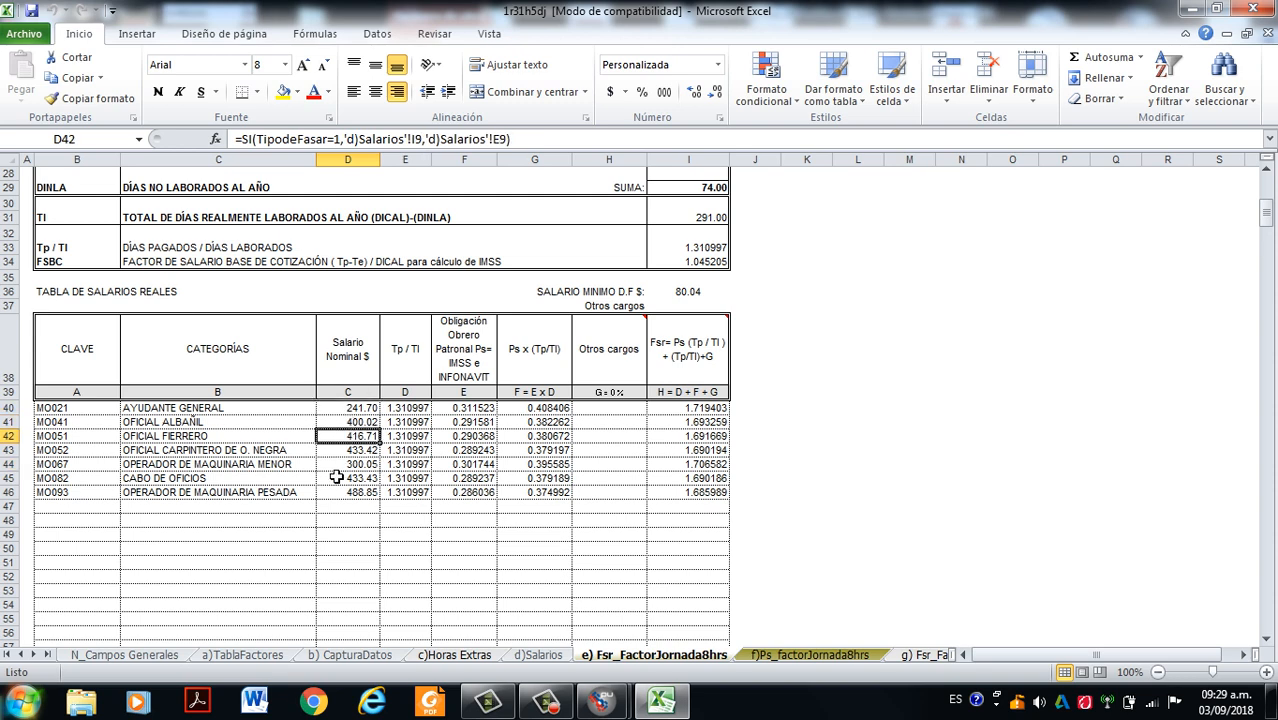
pyautogui.click(361, 410)
pyautogui.click(362, 423)
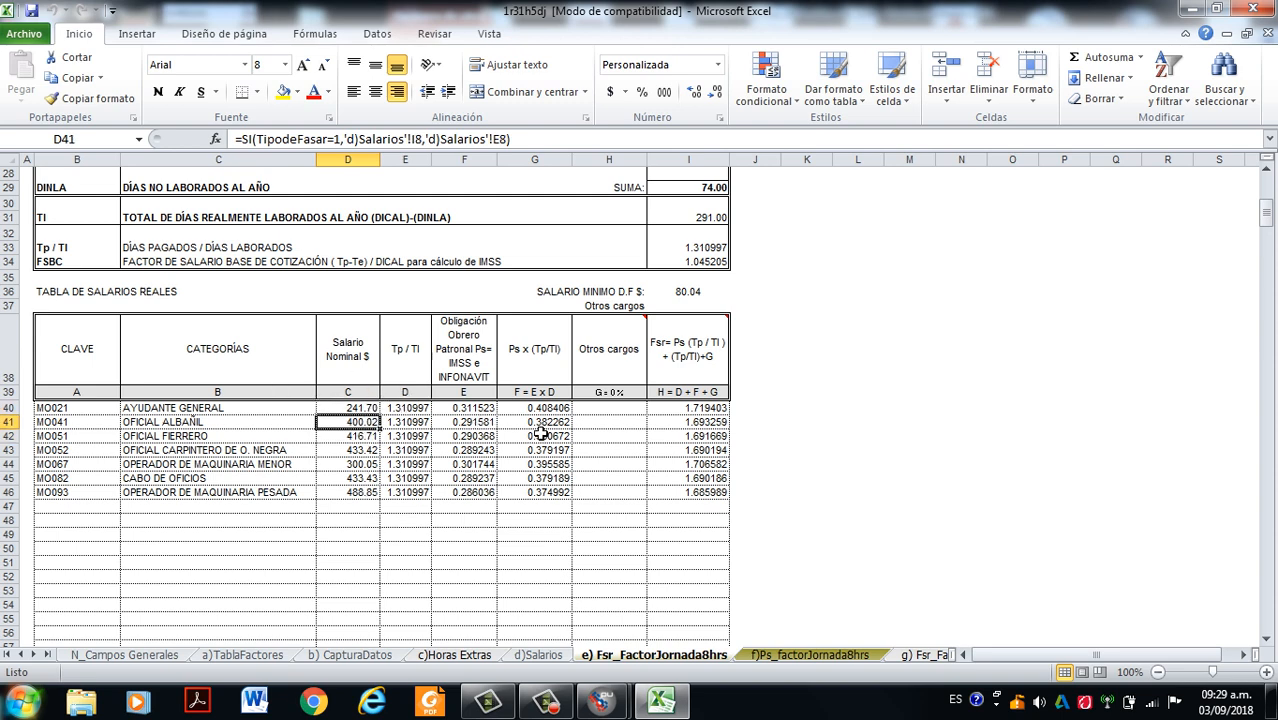
# - Compare the Tp / Tl values of the categories with the Días pagados / Días laborados row above the table
pyautogui.click(408, 411)
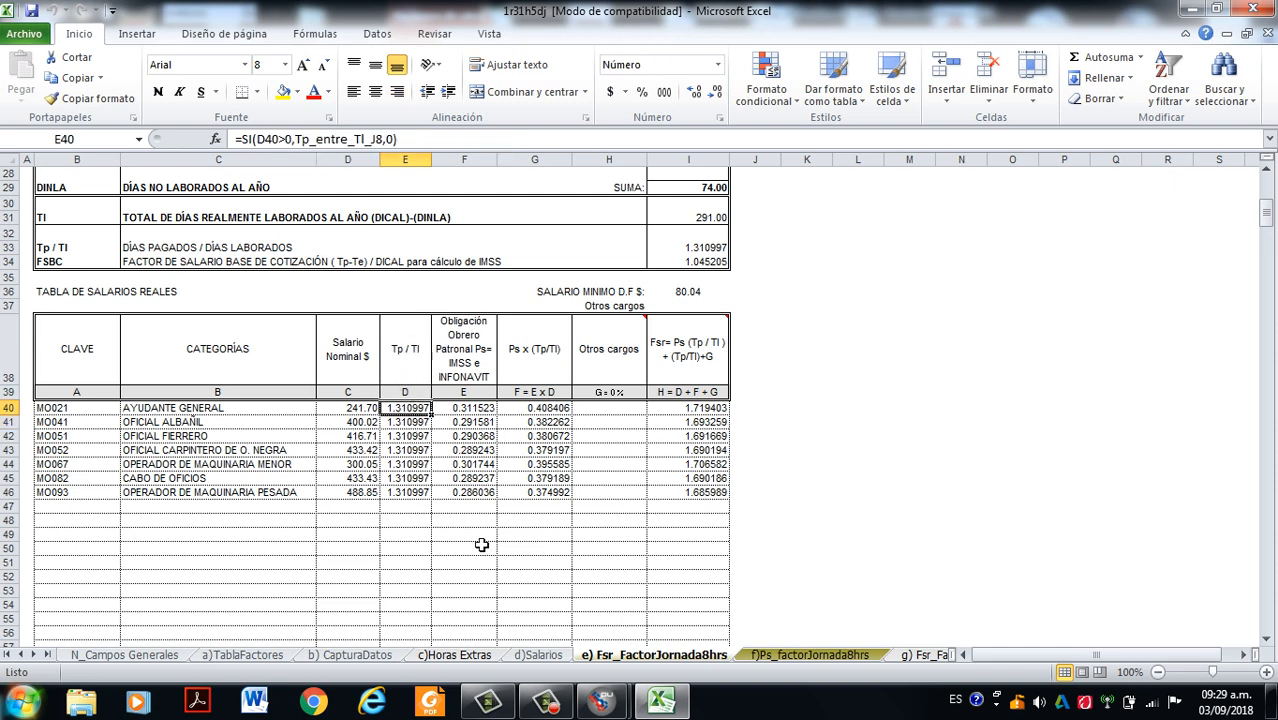
pyautogui.click(404, 424)
pyautogui.click(405, 450)
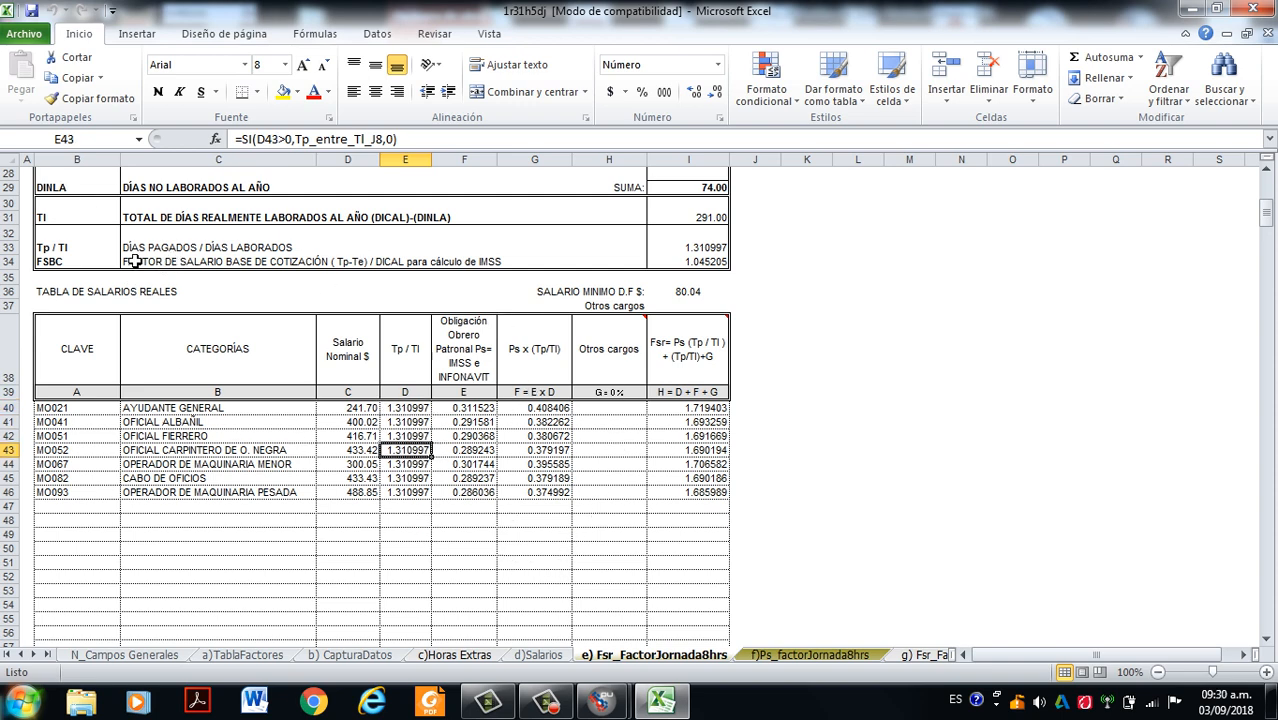
pyautogui.click(14, 247)
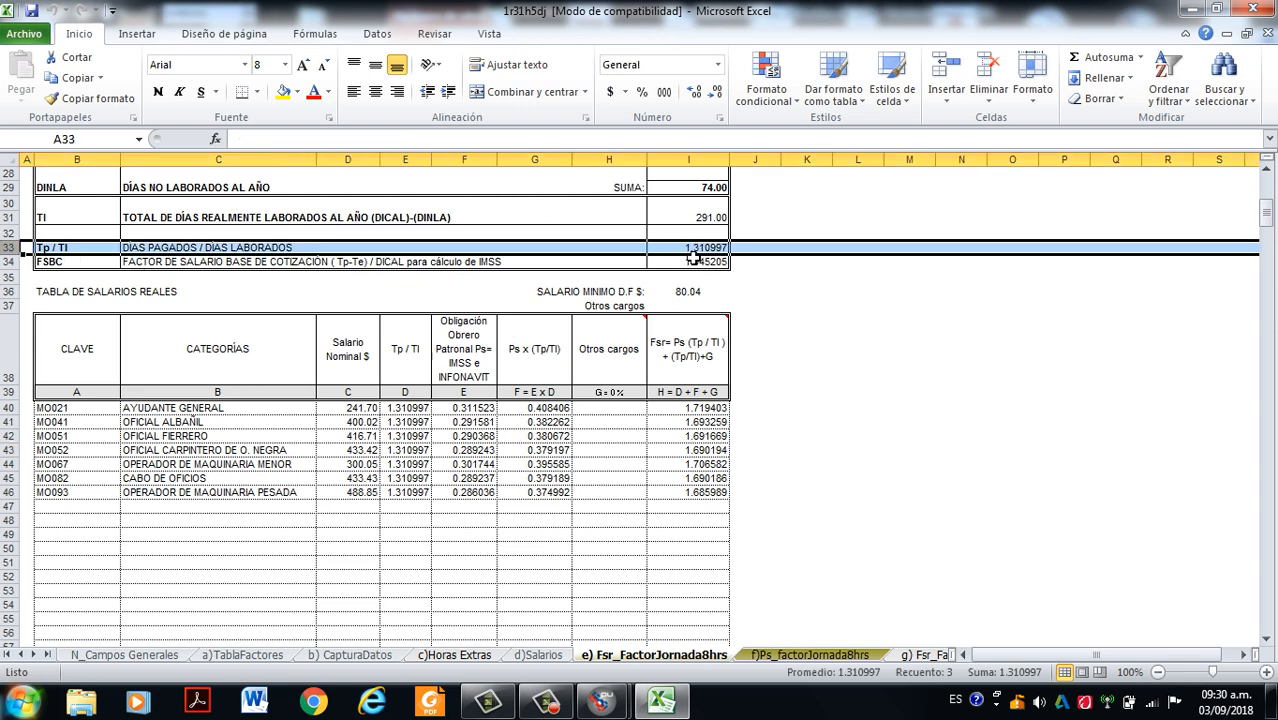
# - Examine Ayudante General's Ps x (Tp/Tl) formula against the table's column headings and their letter codes
pyautogui.click(545, 409)
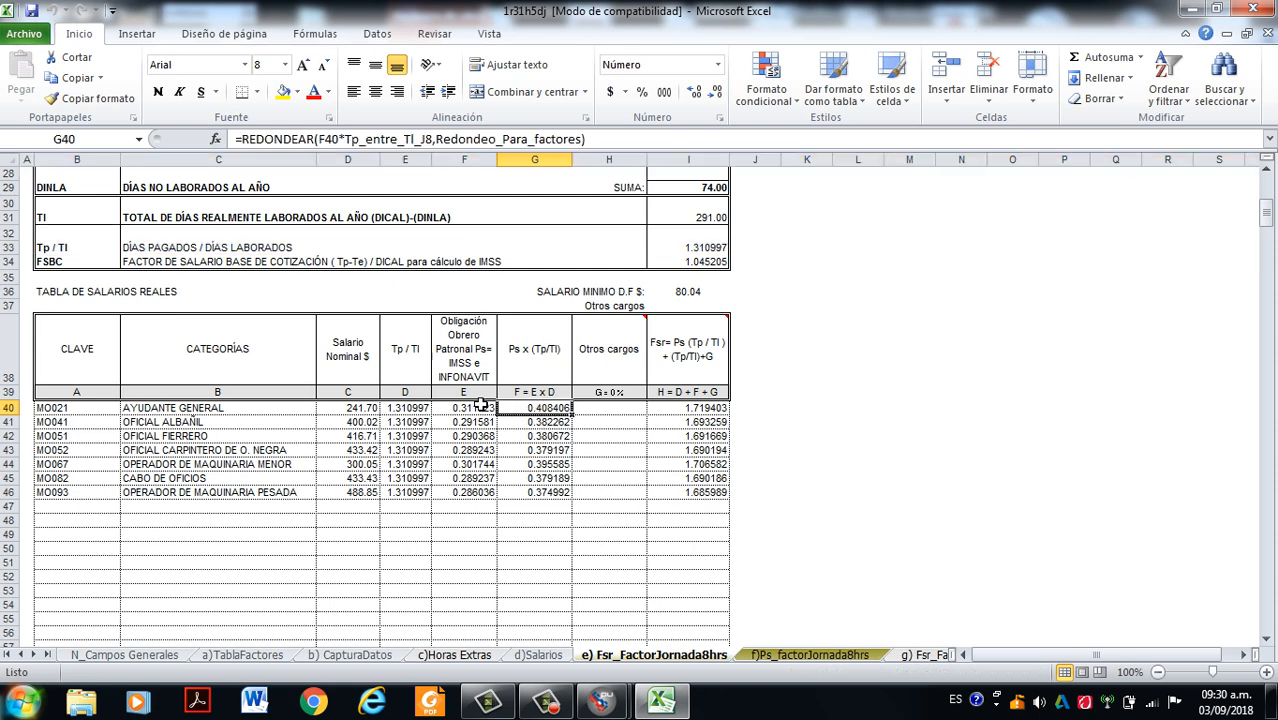
pyautogui.moveTo(82, 352); pyautogui.dragTo(708, 395)
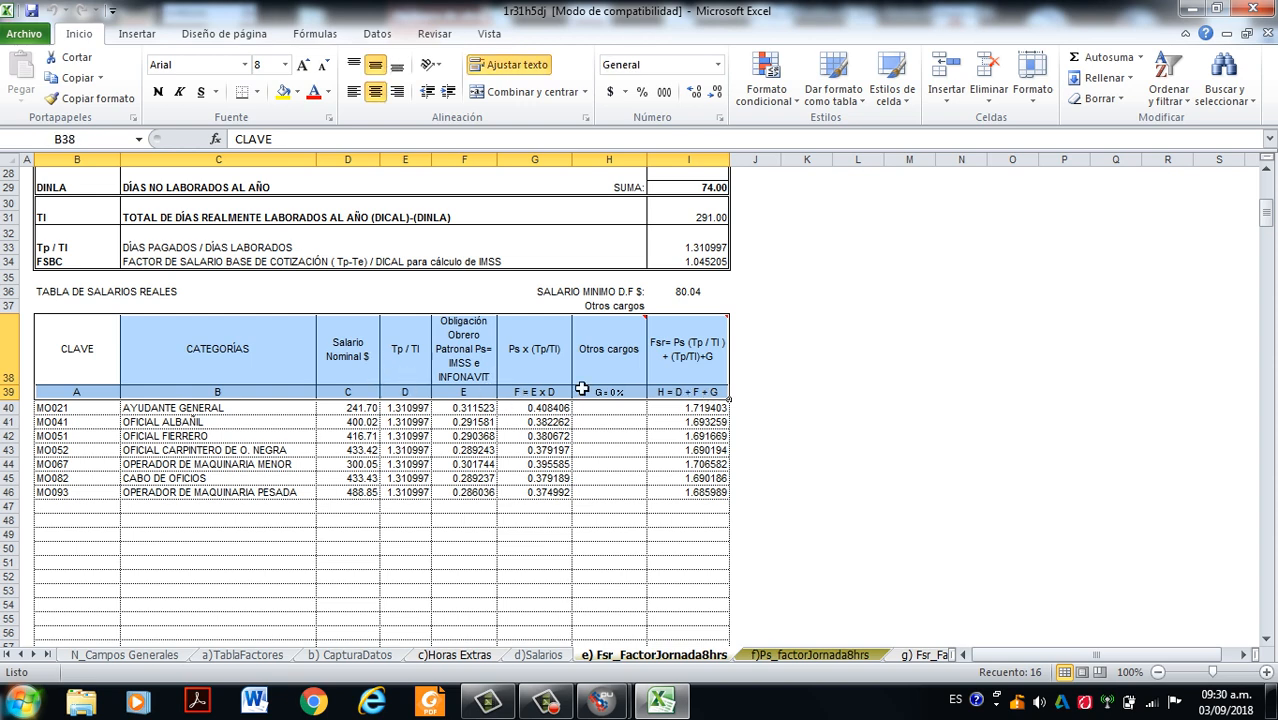
pyautogui.click(548, 409)
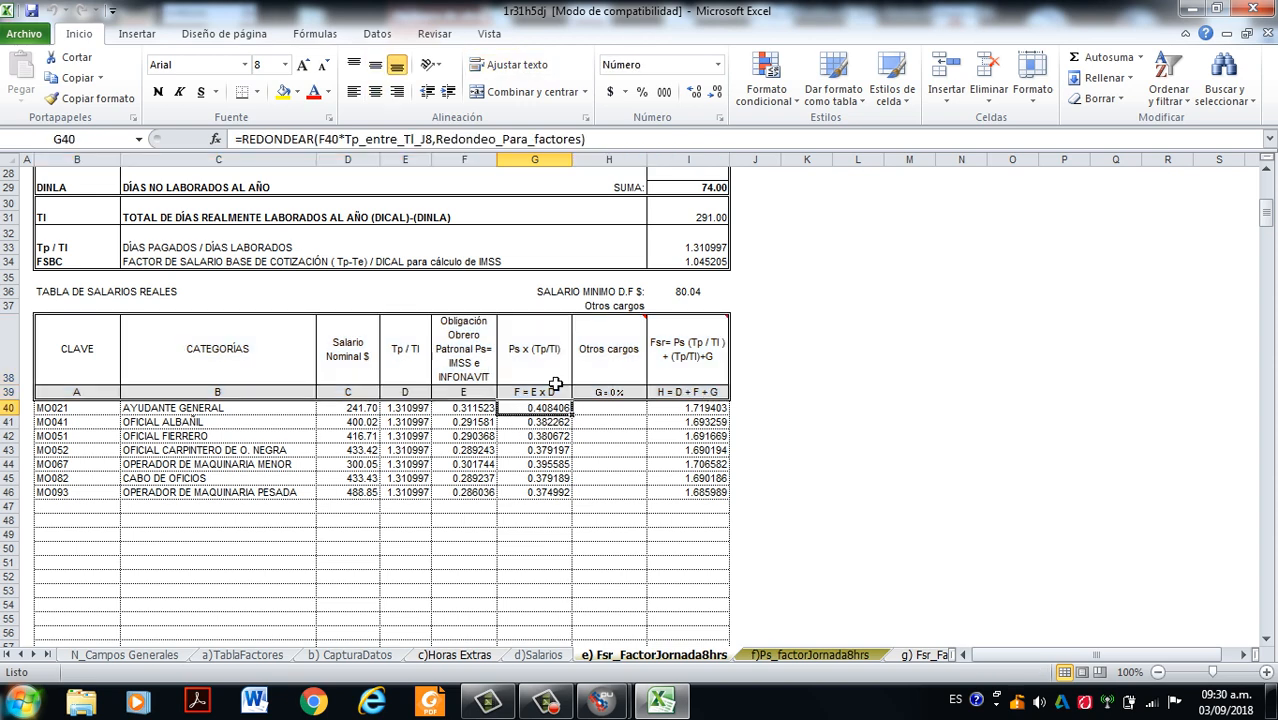
pyautogui.click(960, 408)
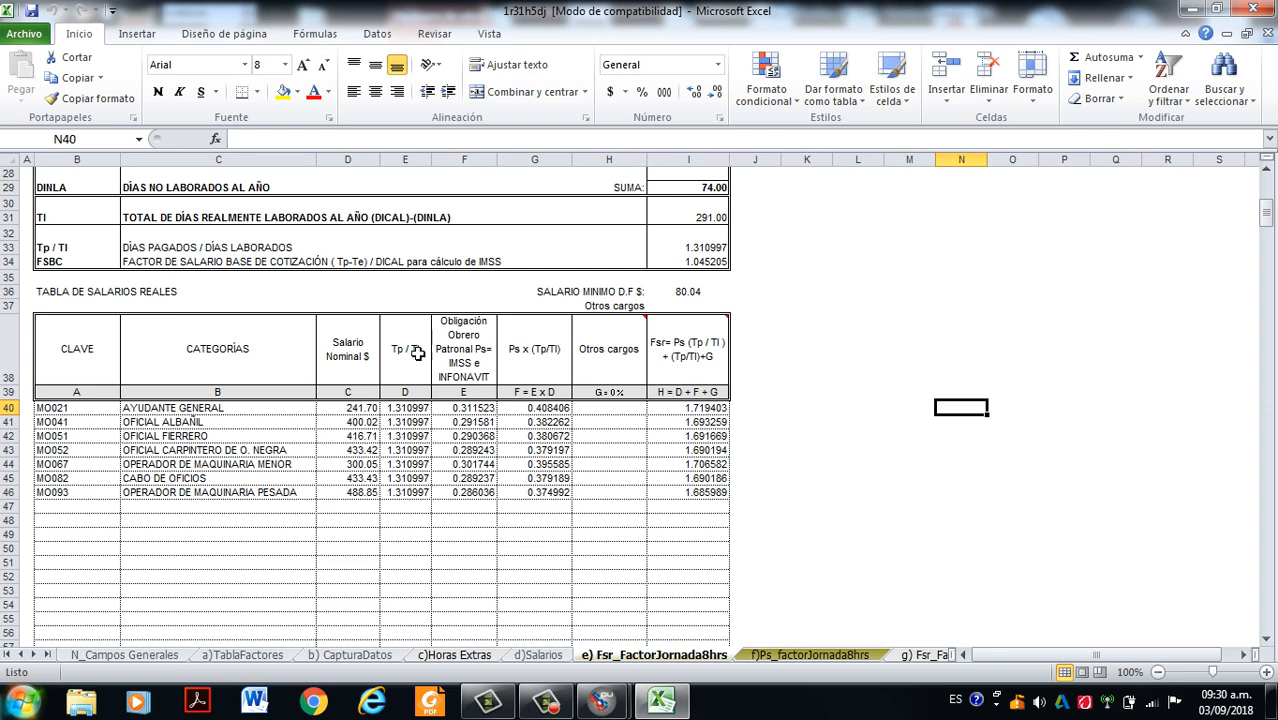
# - Review the Salario Nominal, Clave, Categorías, Tp / Tl and Obligación Obrero Patronal columns of the real salaries table one by one
pyautogui.click(355, 410)
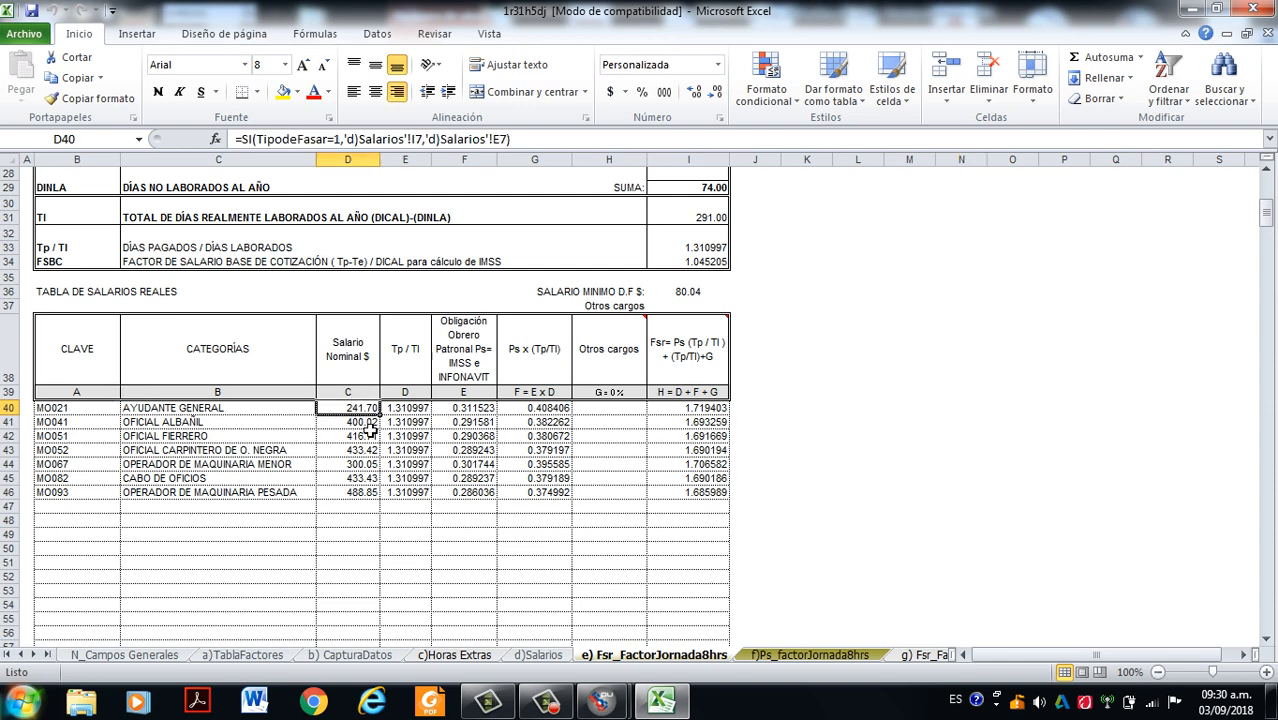
pyautogui.moveTo(363, 393); pyautogui.dragTo(366, 480)
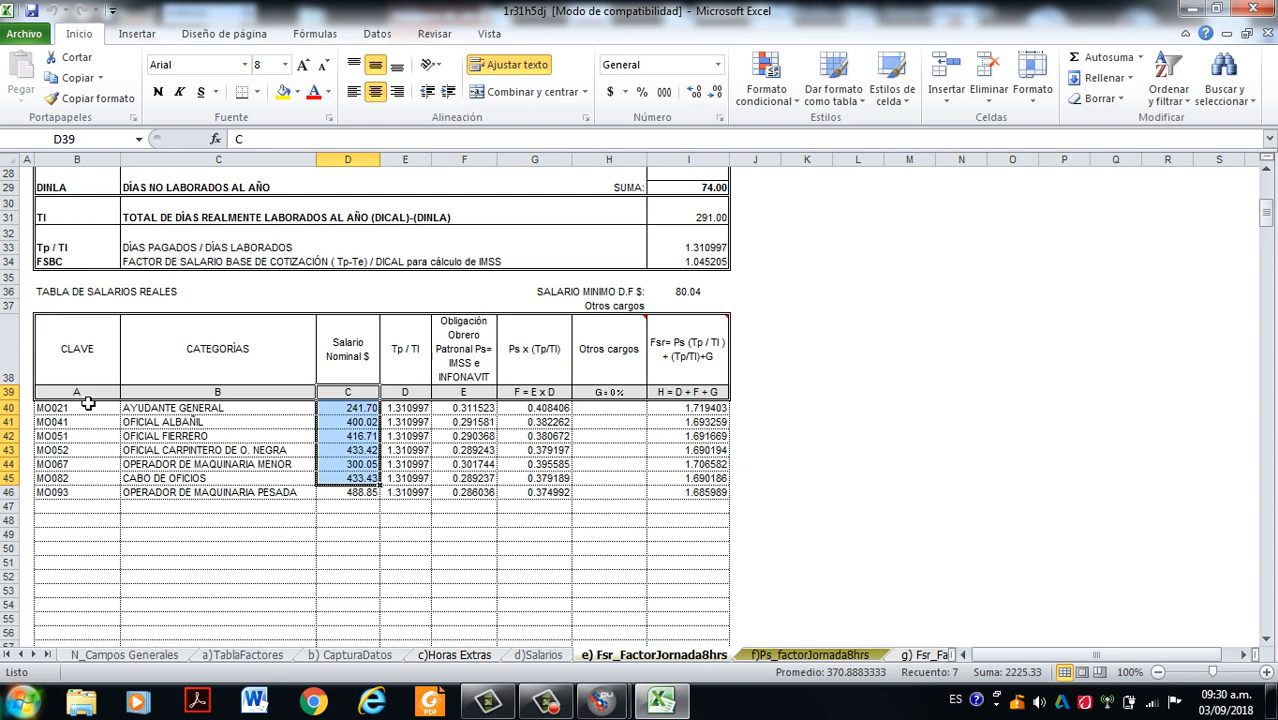
pyautogui.moveTo(89, 400); pyautogui.dragTo(86, 493)
pyautogui.moveTo(235, 397); pyautogui.dragTo(280, 475)
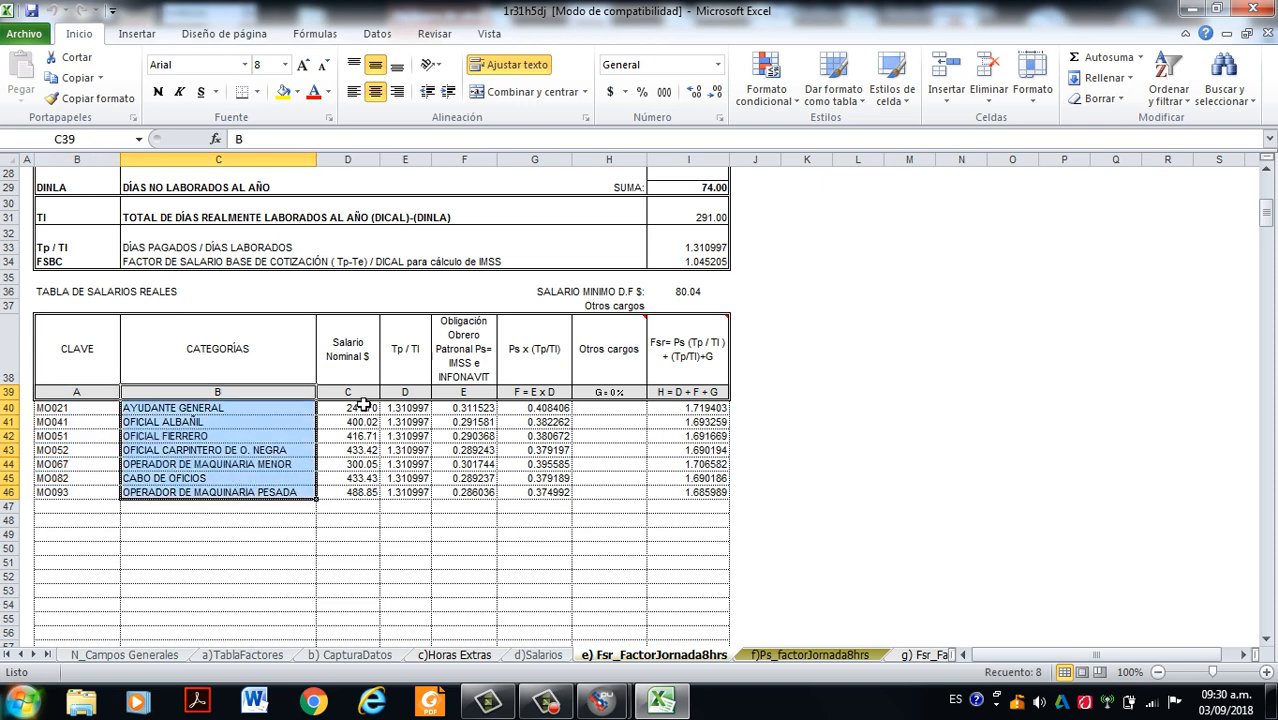
pyautogui.moveTo(360, 402); pyautogui.dragTo(357, 495)
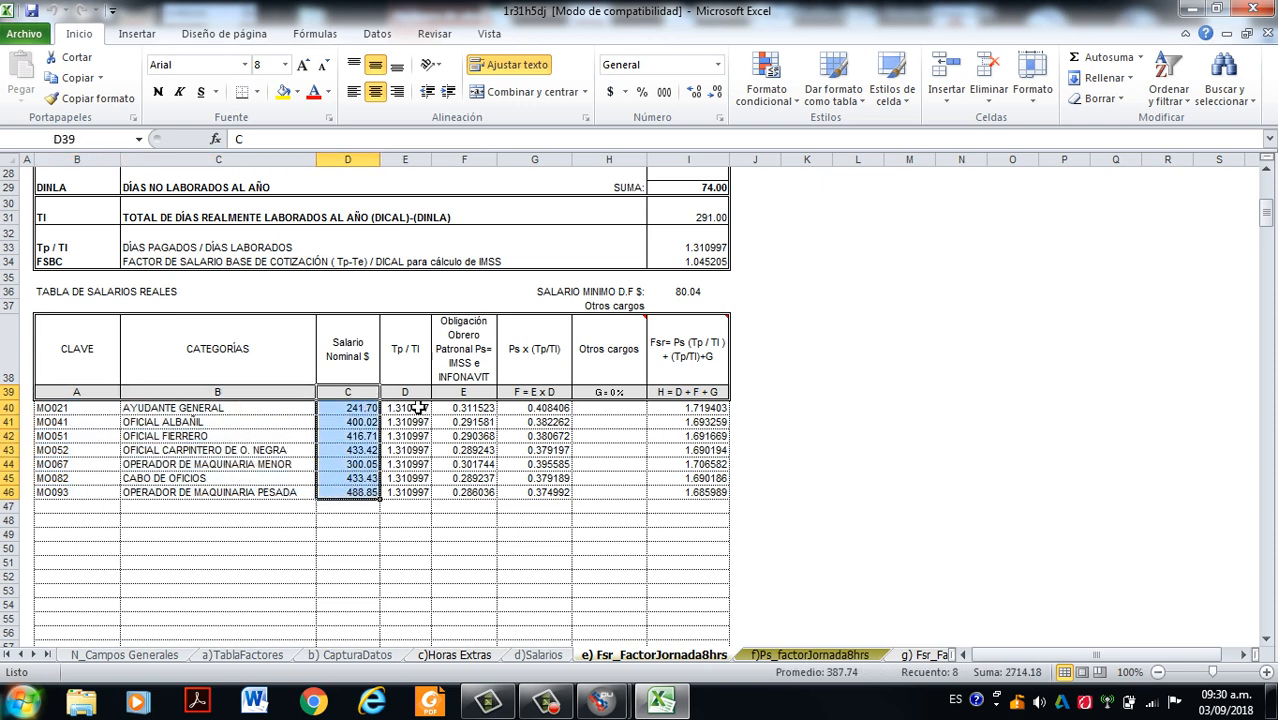
pyautogui.moveTo(415, 398); pyautogui.dragTo(414, 494)
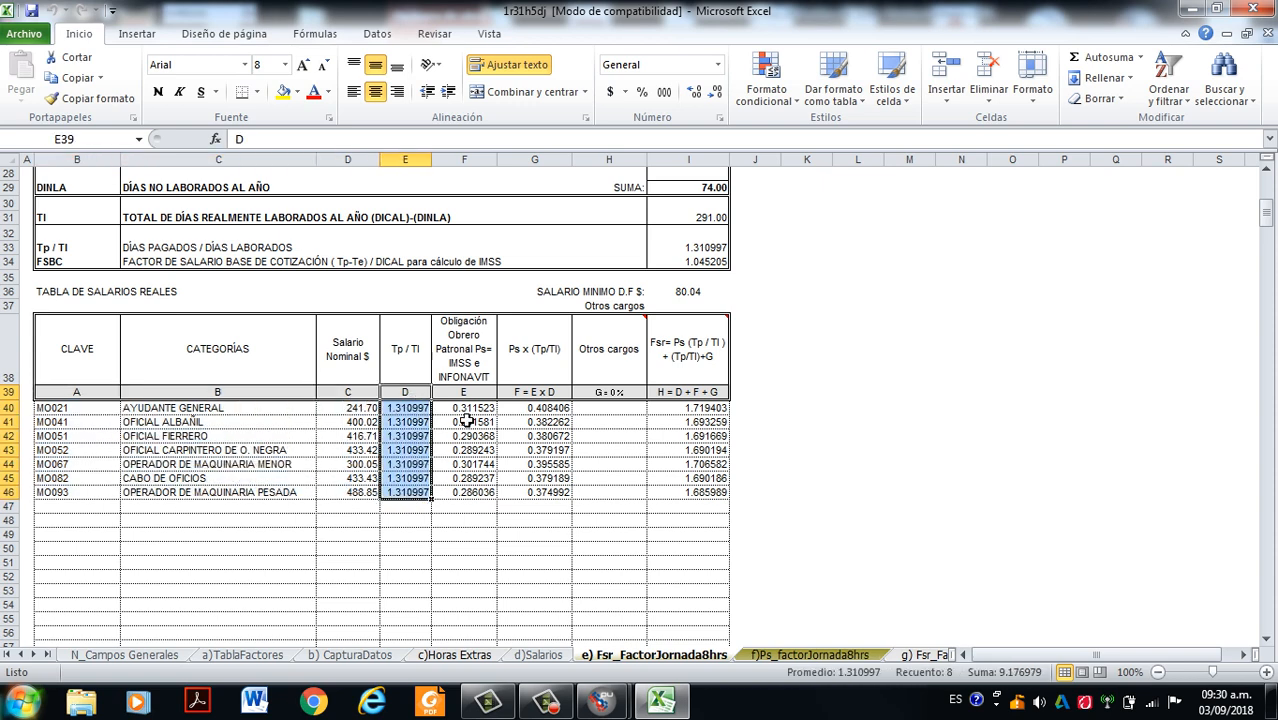
pyautogui.moveTo(477, 400); pyautogui.dragTo(475, 497)
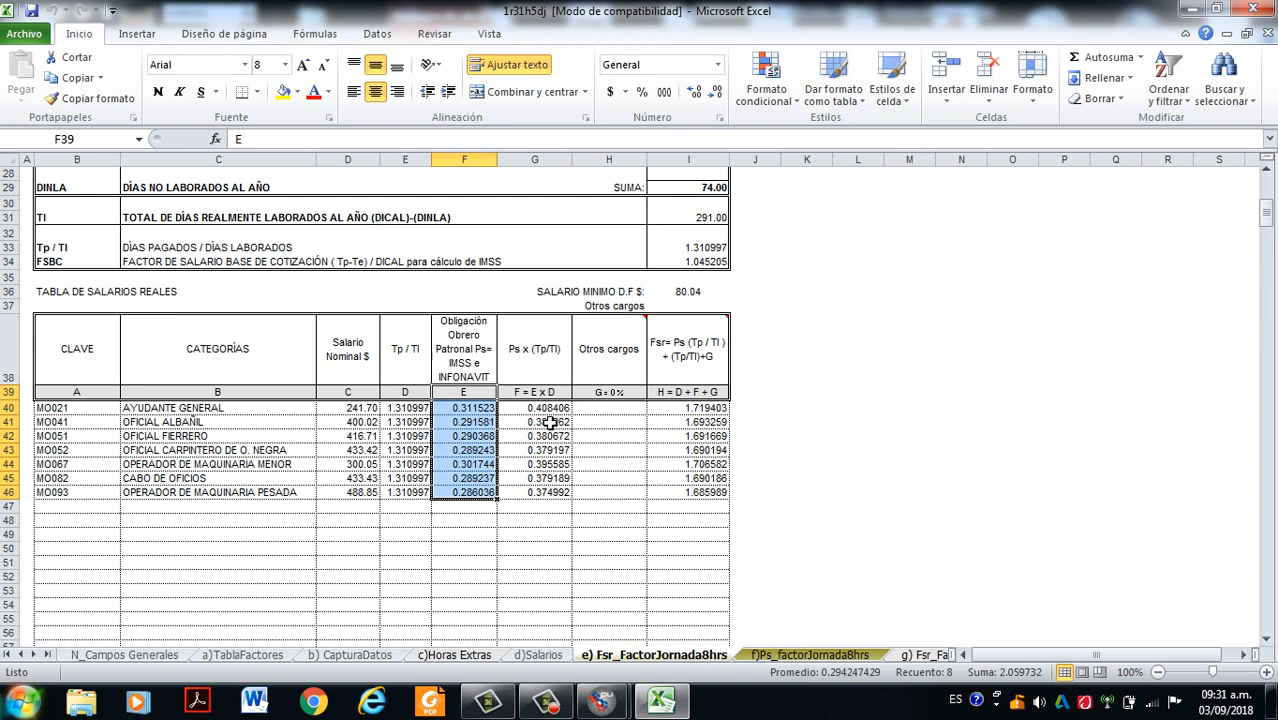
# - Inspect which cells Ayudante General's Ps x (Tp/Tl) formula references, leaving the formula unedited
pyautogui.click(549, 411)
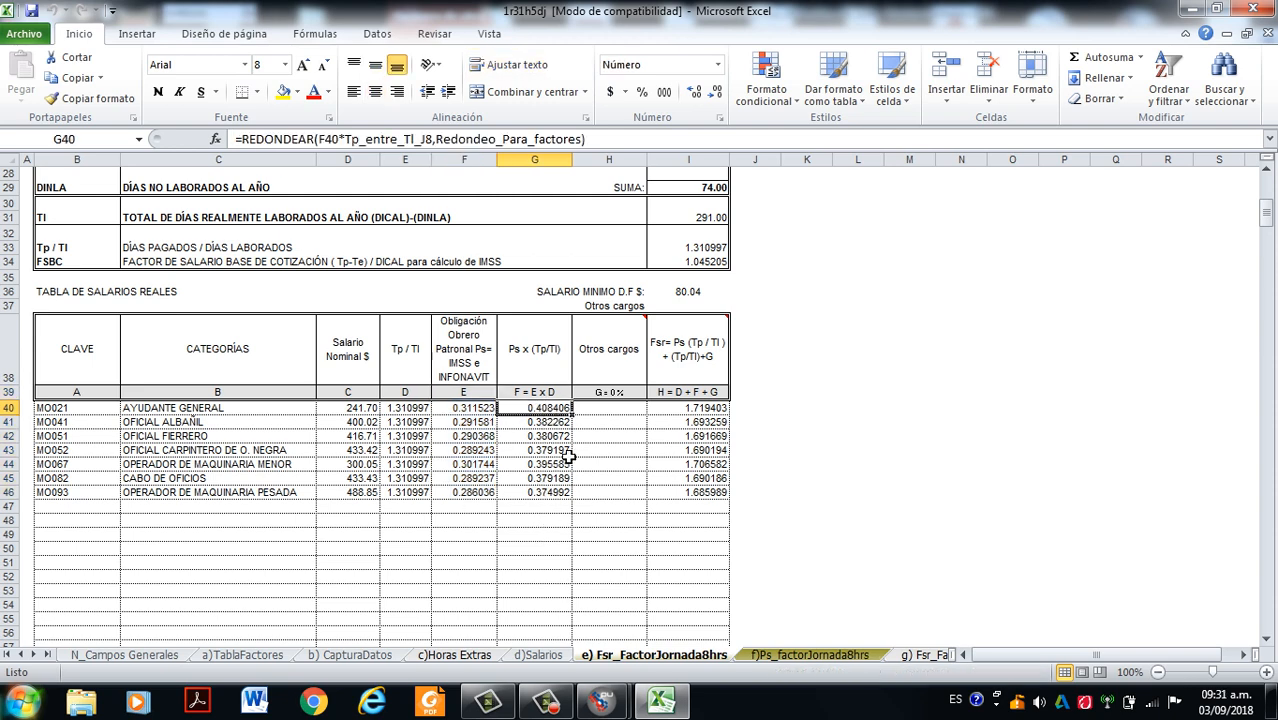
pyautogui.doubleClick(540, 412)
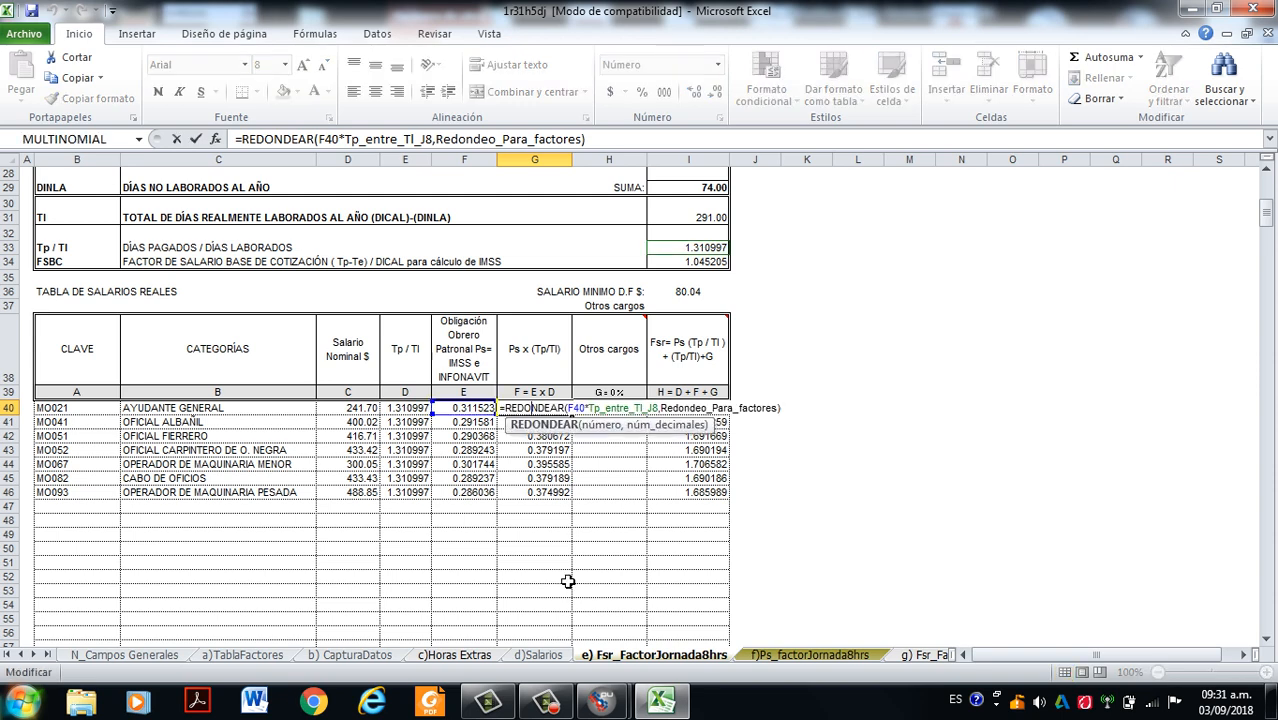
pyautogui.press('Escape')
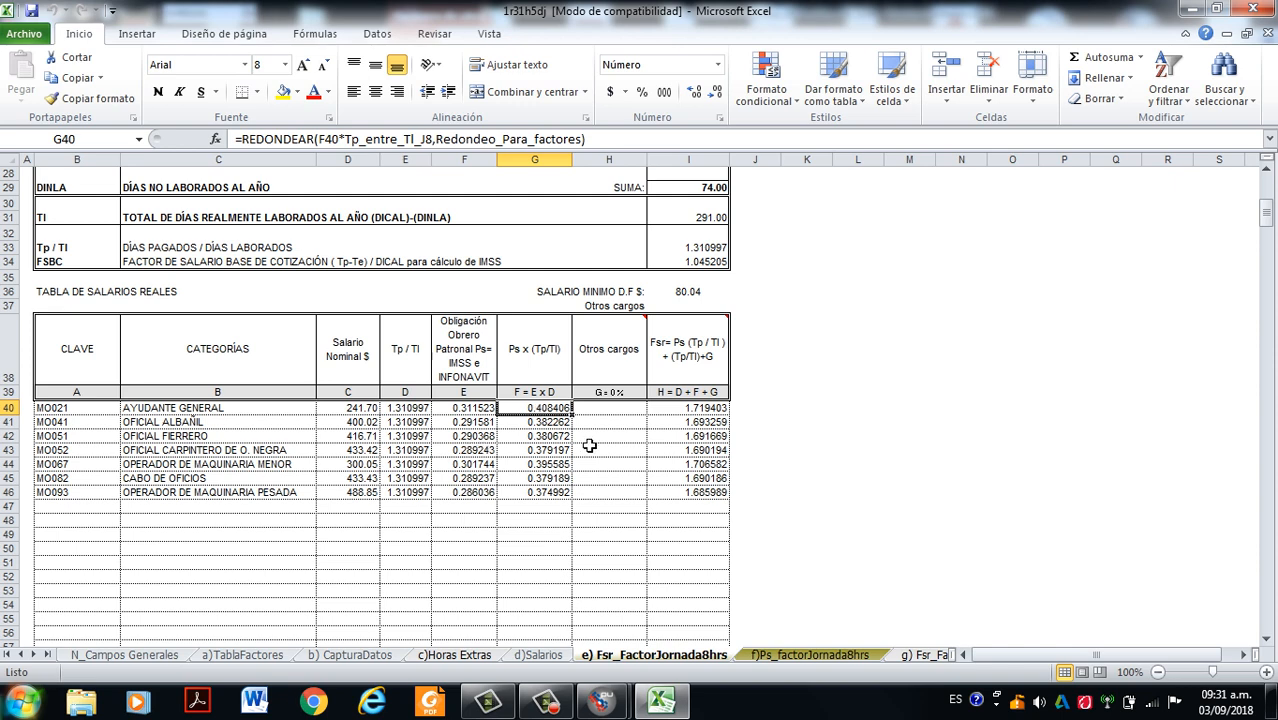
# - Compare the Fsr values of all categories with the Salario Real factor column on the d)Salarios sheet, returning to the Fsr_FactorJornada8hrs sheet
pyautogui.click(682, 408)
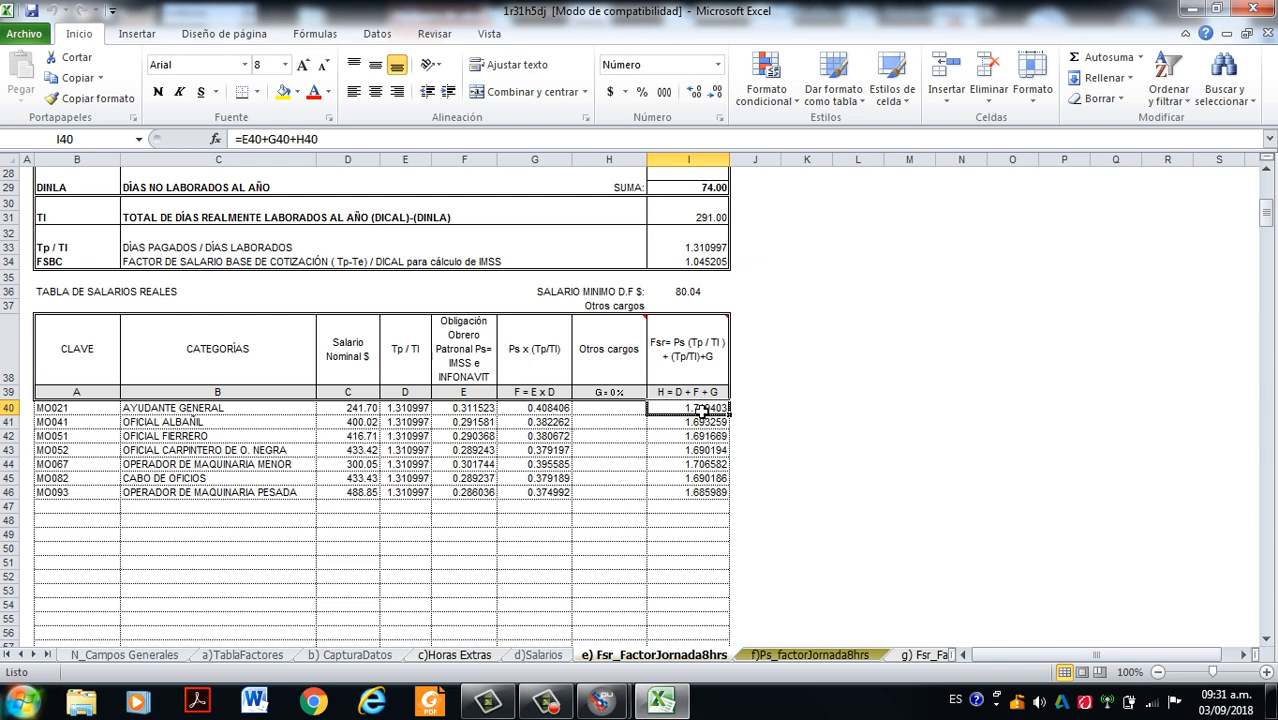
pyautogui.moveTo(702, 410); pyautogui.dragTo(681, 504)
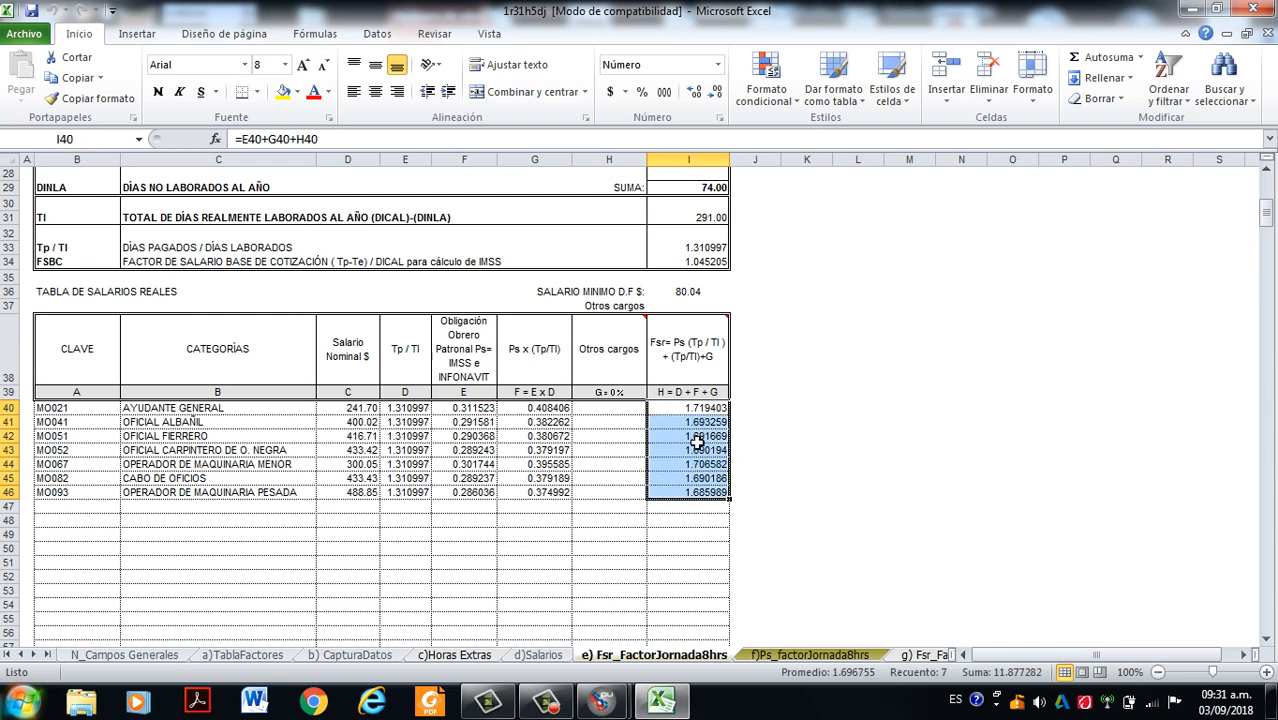
pyautogui.click(540, 655)
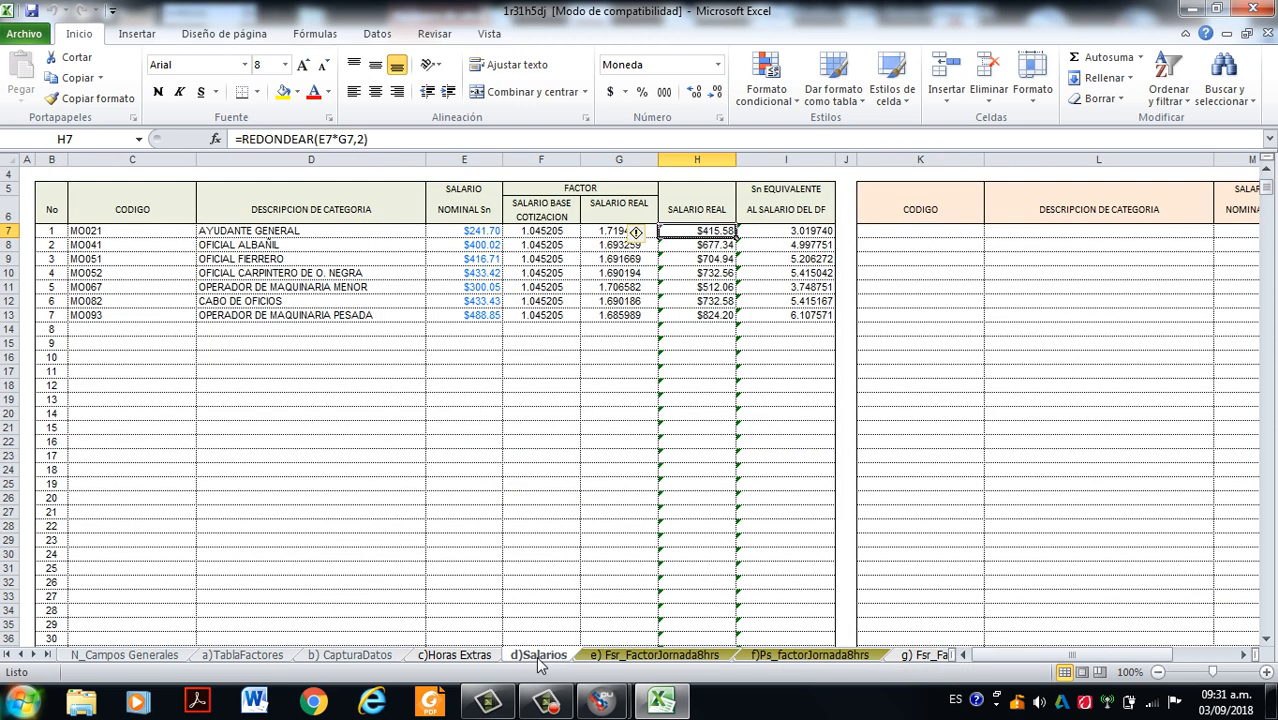
pyautogui.moveTo(611, 235); pyautogui.dragTo(619, 316)
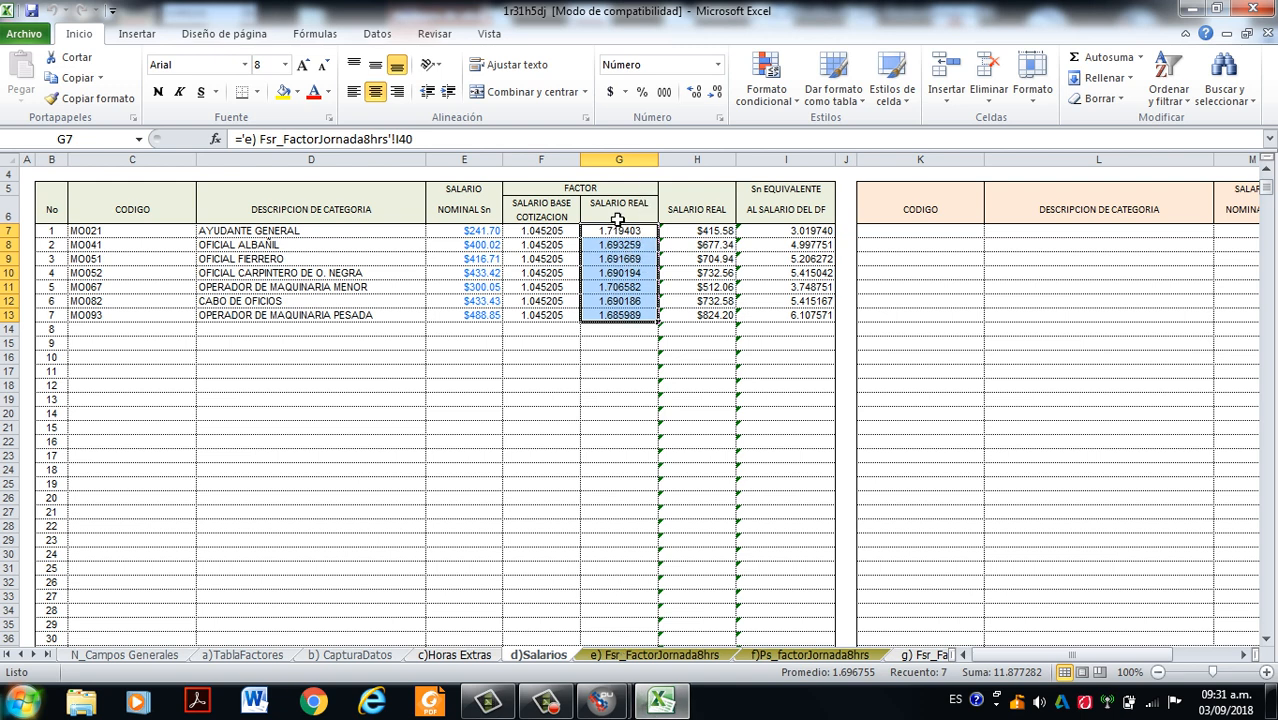
pyautogui.click(645, 660)
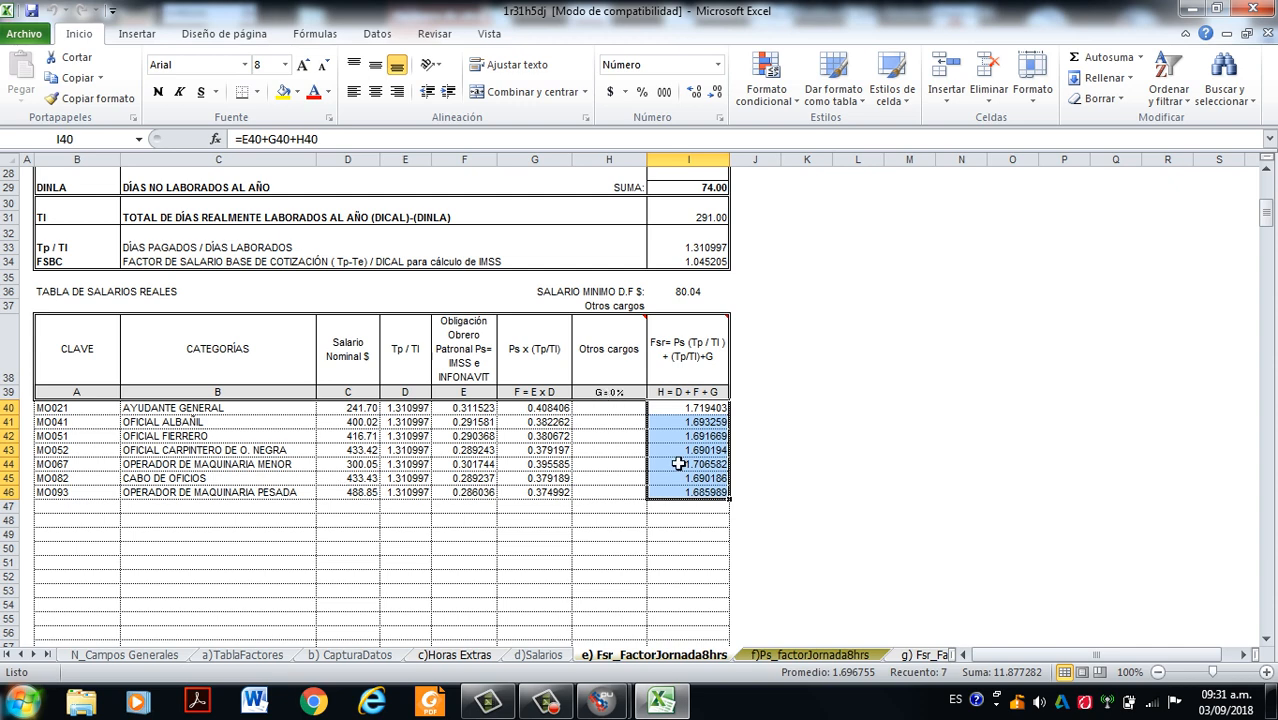
# - Trace Ayudante General's Fsr formula to its Tp / Tl, Ps x (Tp/Tl) and Otros cargos components
pyautogui.click(678, 413)
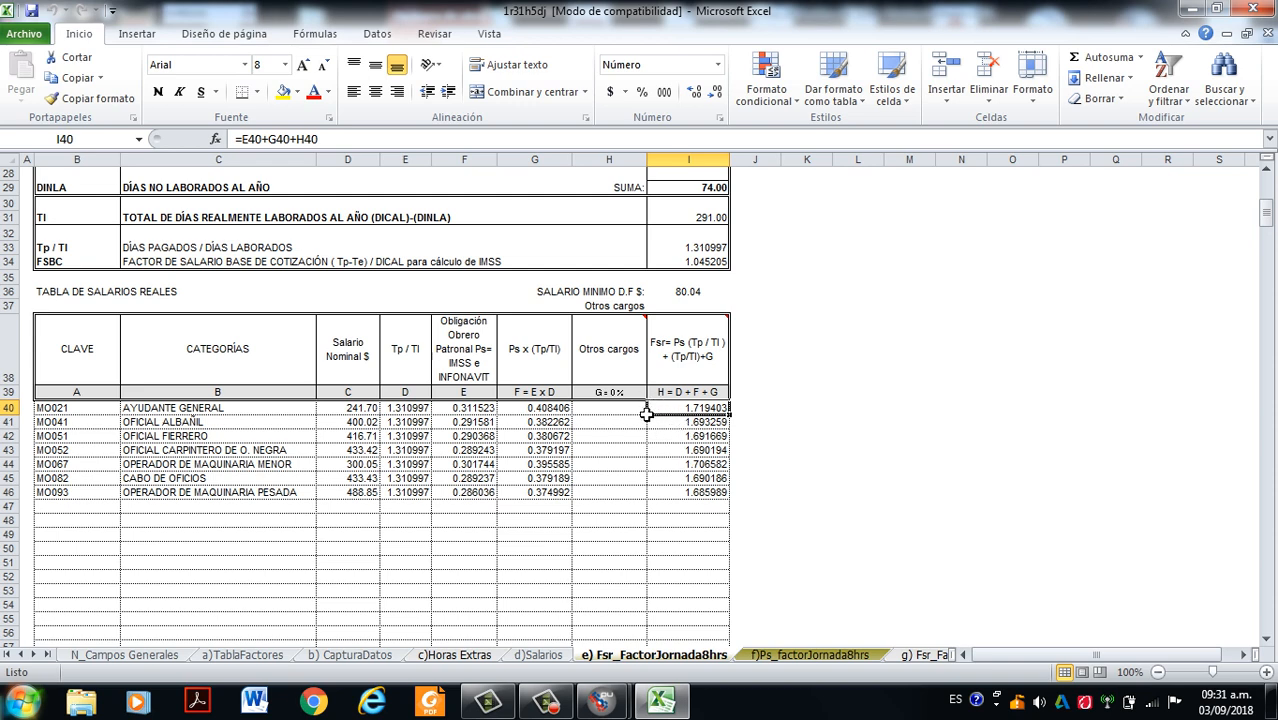
pyautogui.click(404, 414)
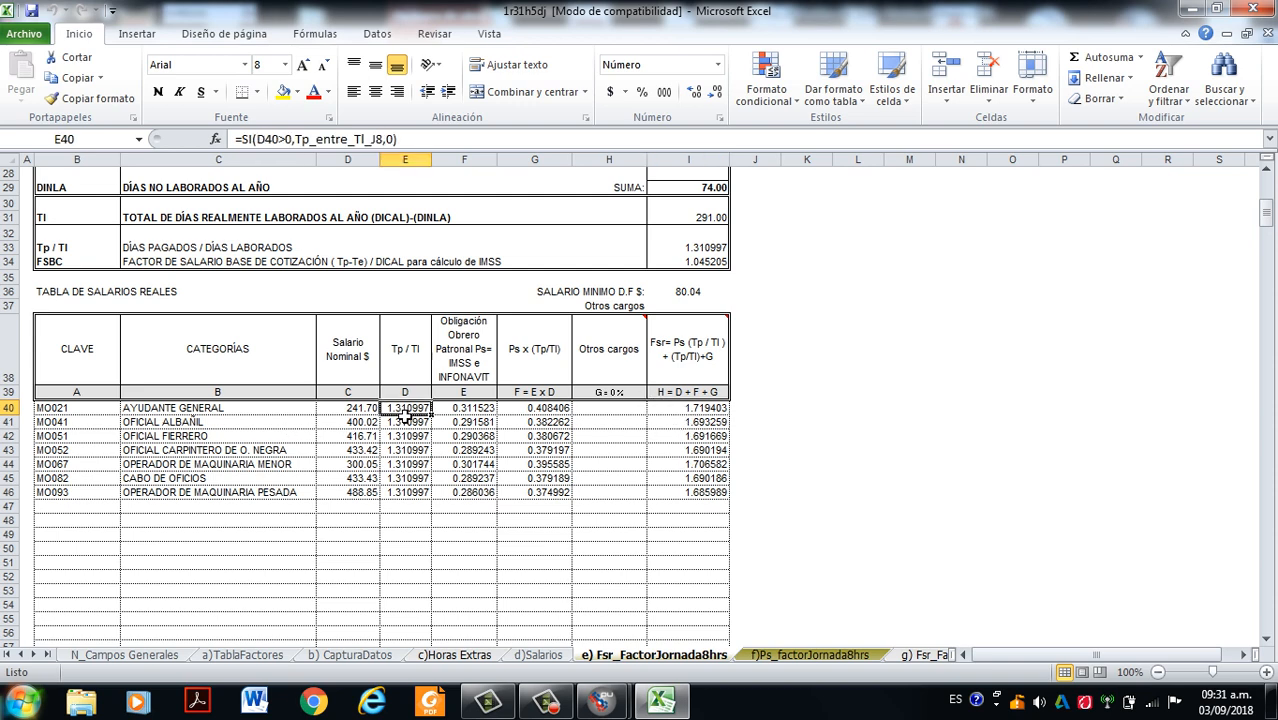
pyautogui.click(533, 413)
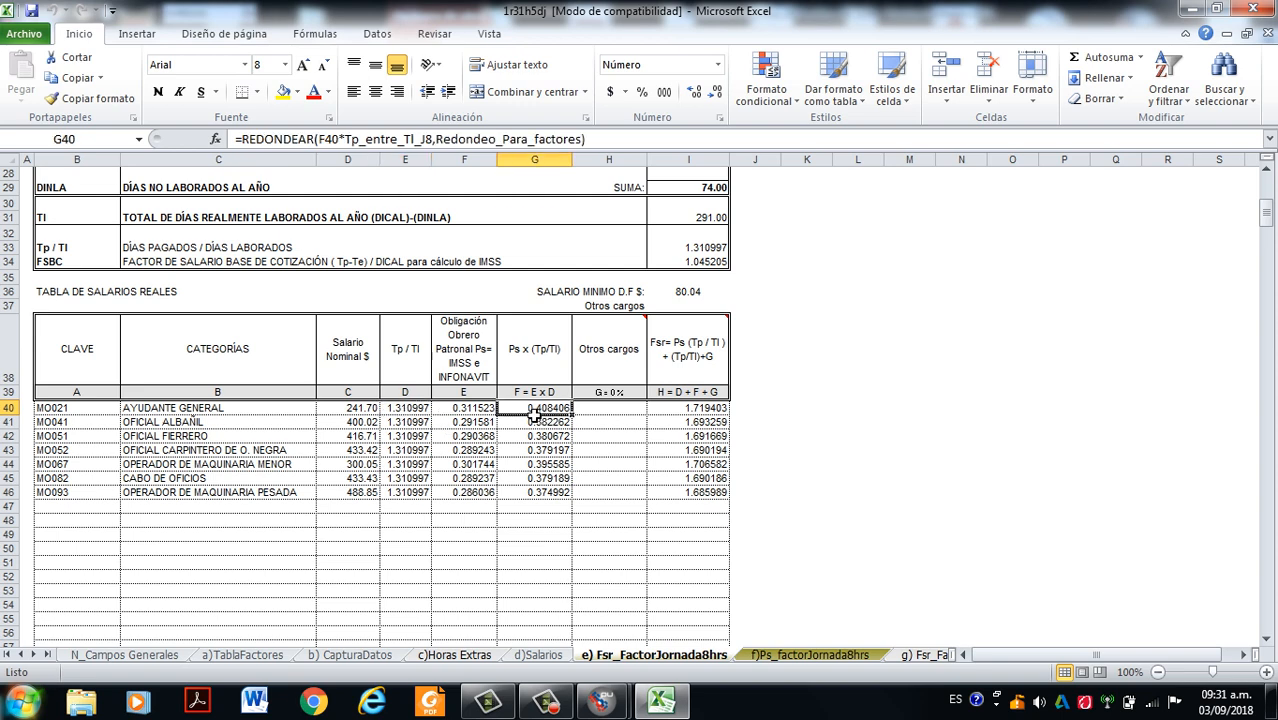
pyautogui.click(620, 414)
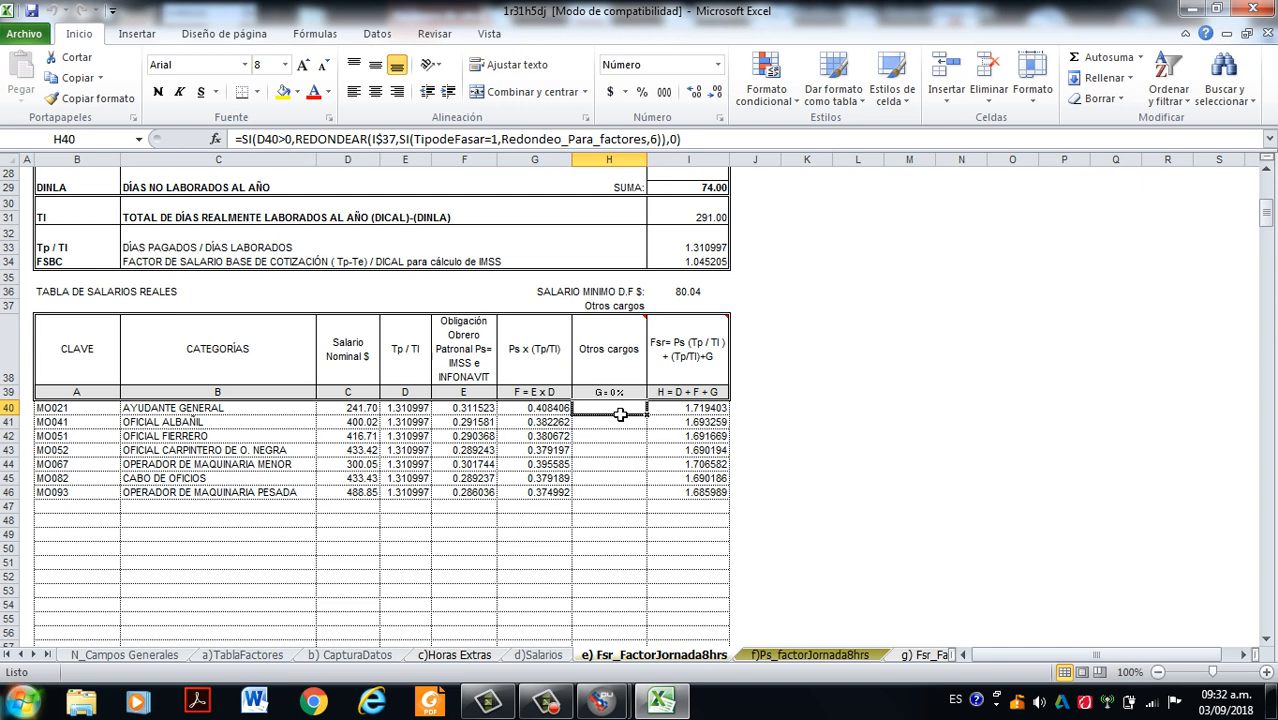
pyautogui.doubleClick(700, 407)
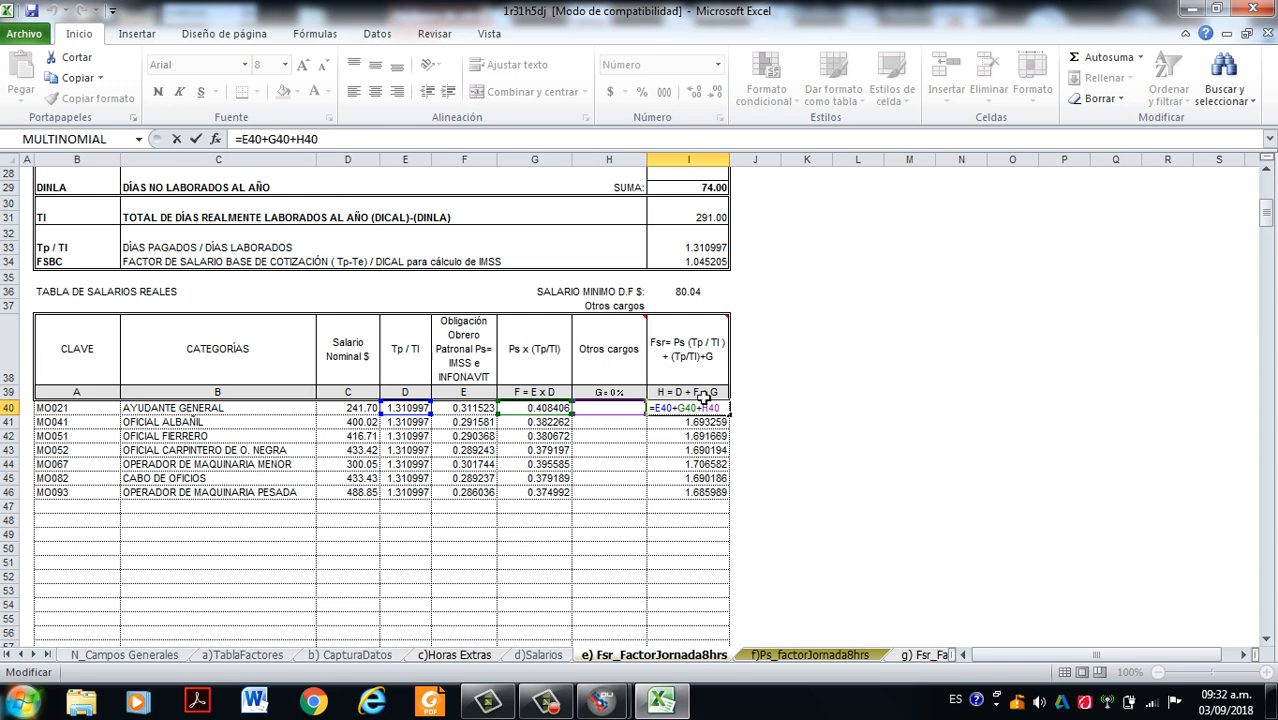
pyautogui.press('Escape')
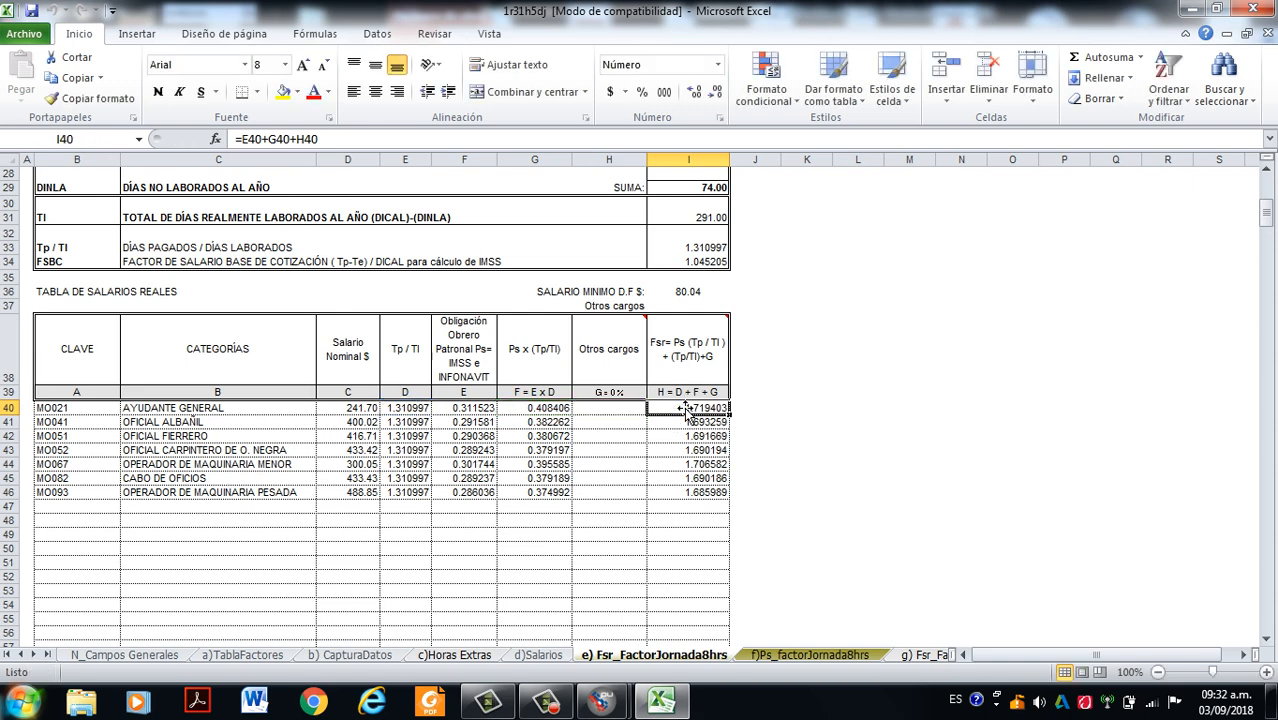
pyautogui.click(545, 701)
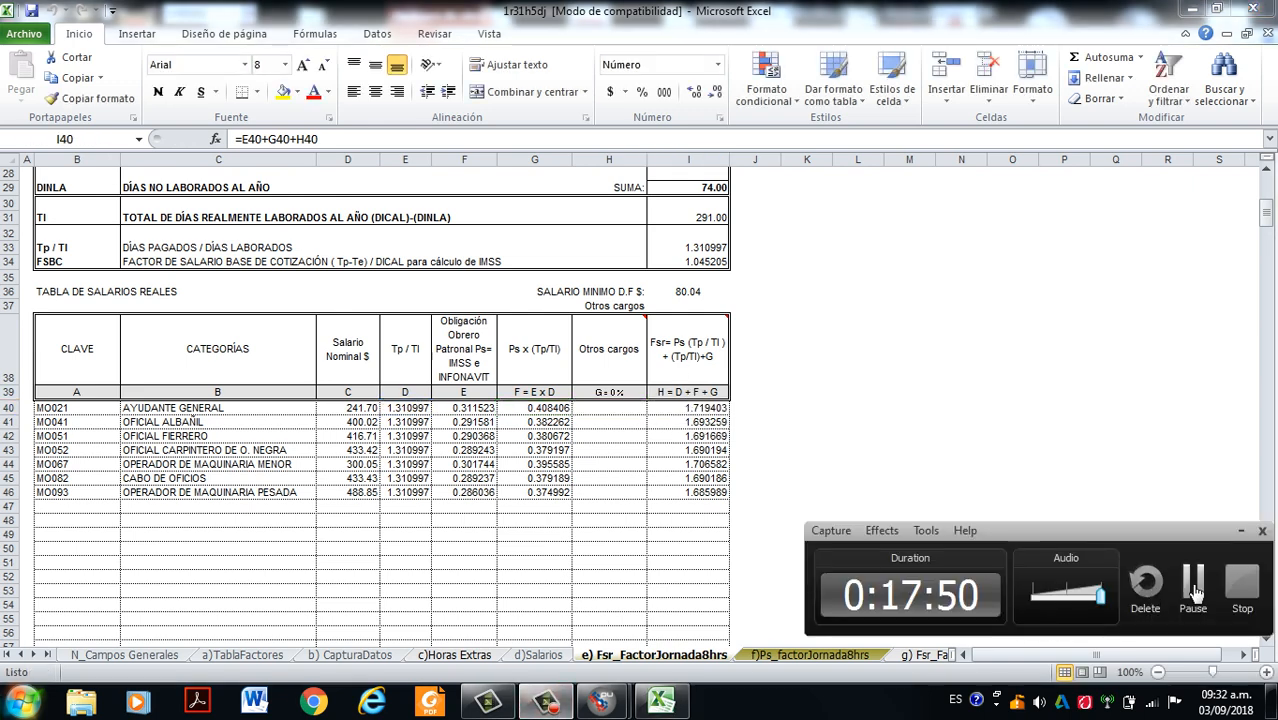
pyautogui.click(1196, 590)
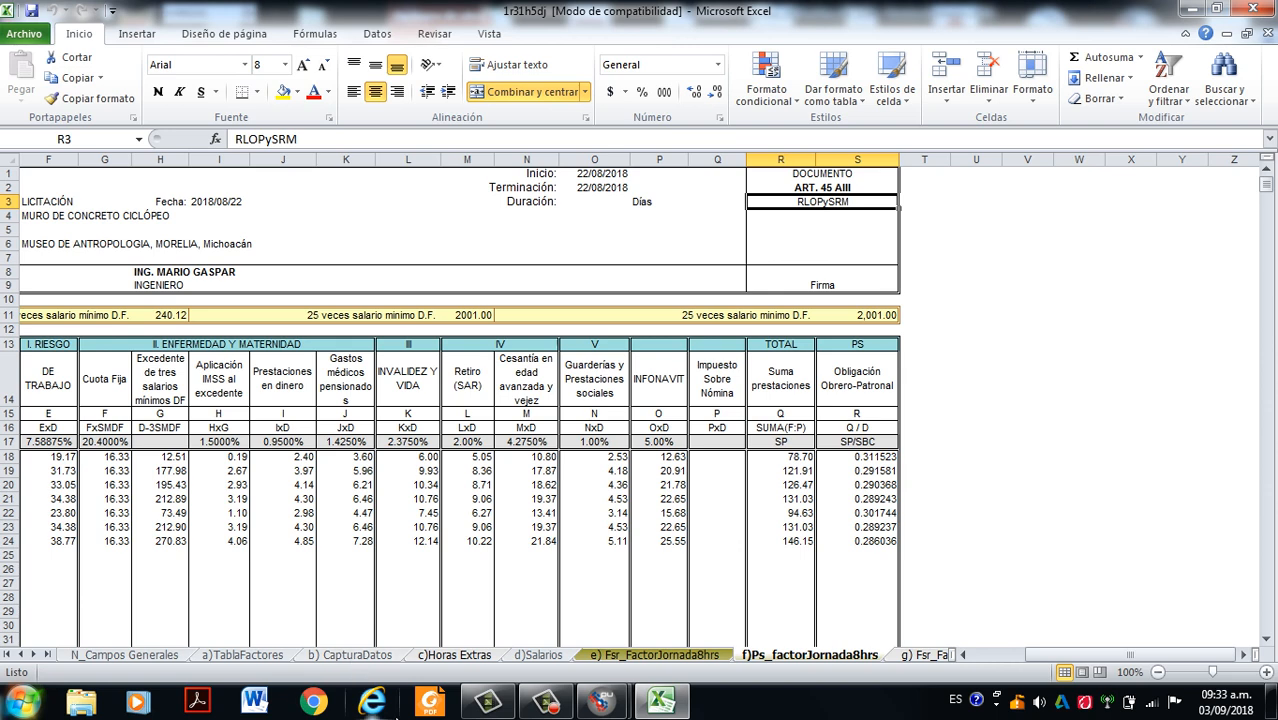
# - Examine the Salario Nominal column and the category code formulas linked to the d)Salarios sheet on the f)Ps_factorJornada8hrs sheet
pyautogui.hscroll(-2, 240, 380)
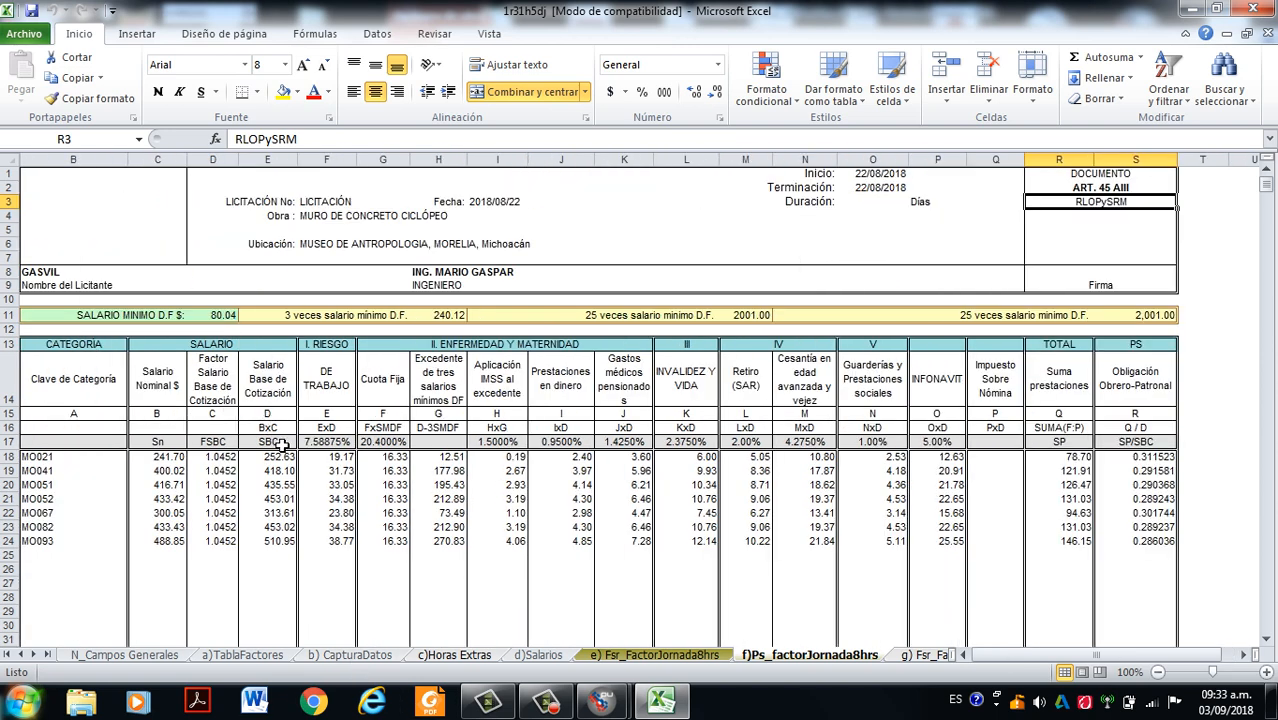
pyautogui.scroll(-1, 285, 430)
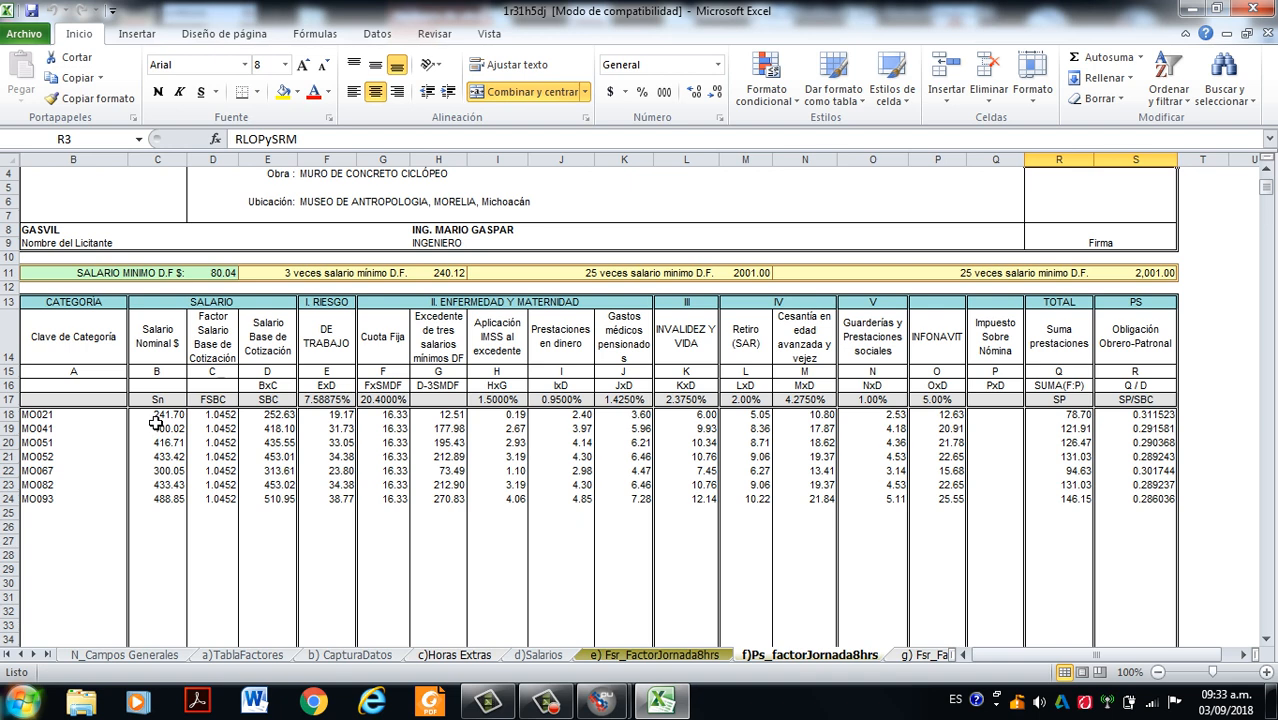
pyautogui.moveTo(158, 415); pyautogui.dragTo(160, 499)
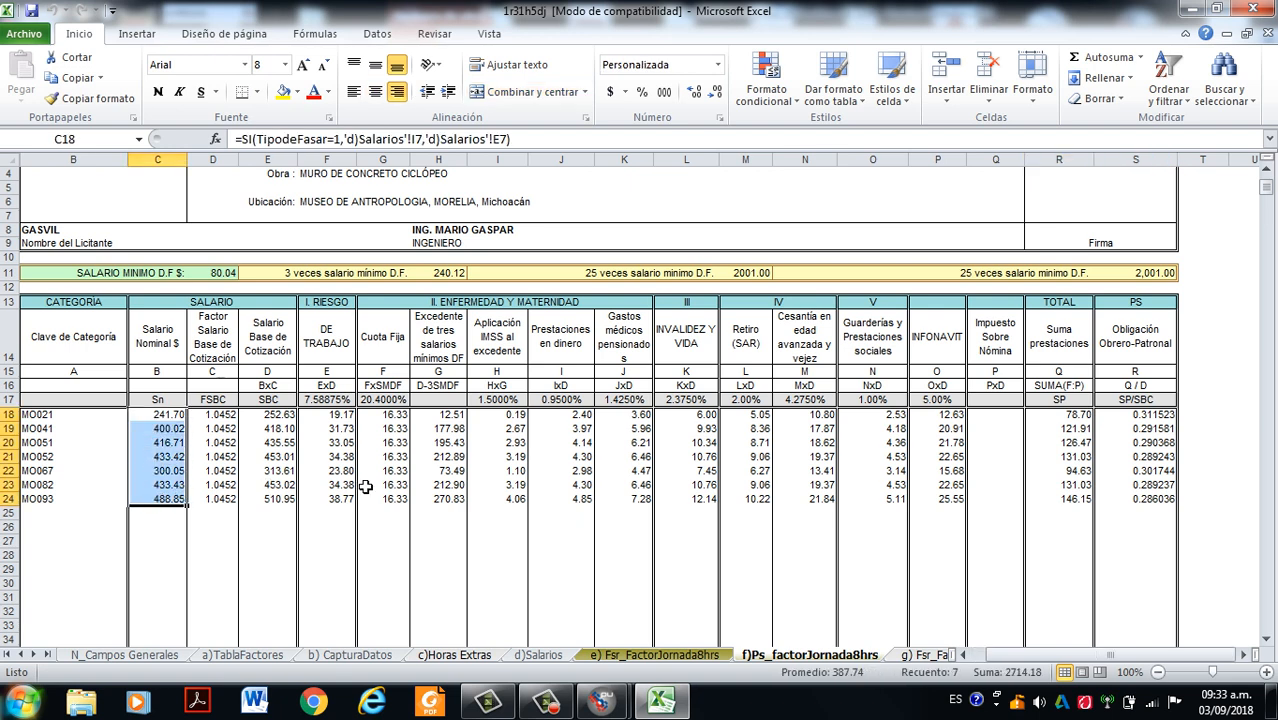
pyautogui.click(42, 416)
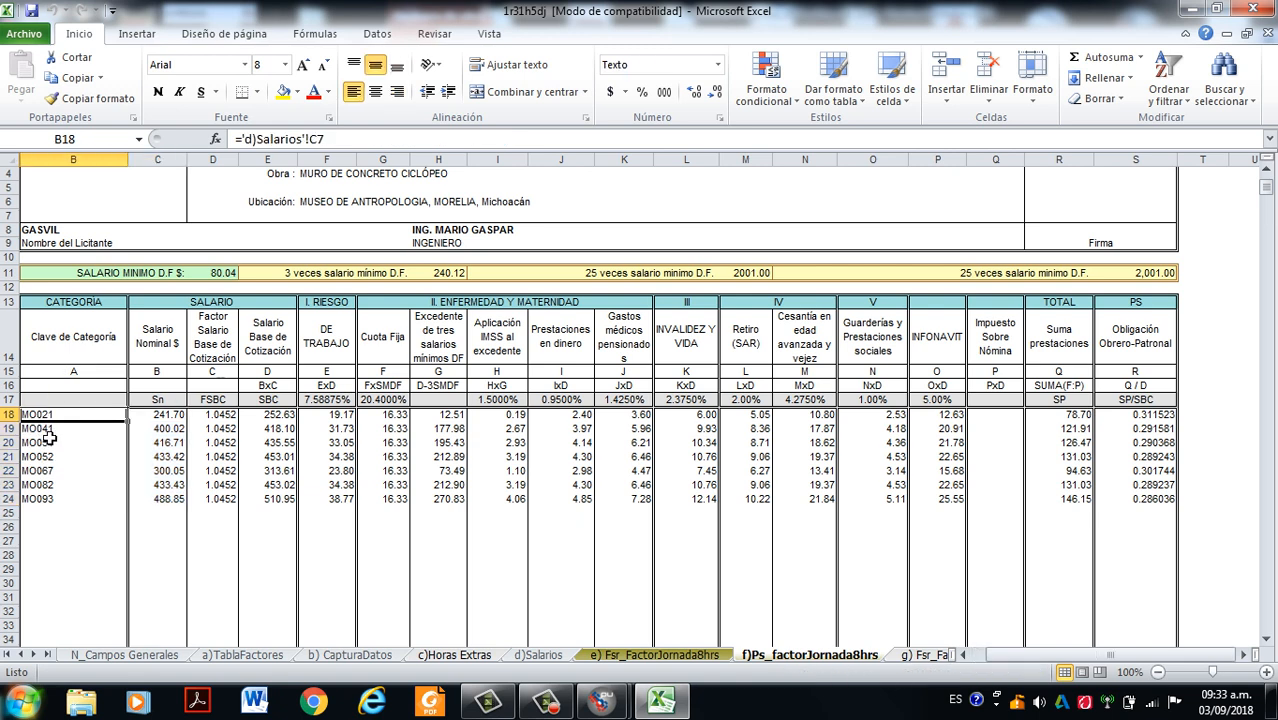
pyautogui.click(50, 432)
pyautogui.click(52, 419)
pyautogui.click(51, 432)
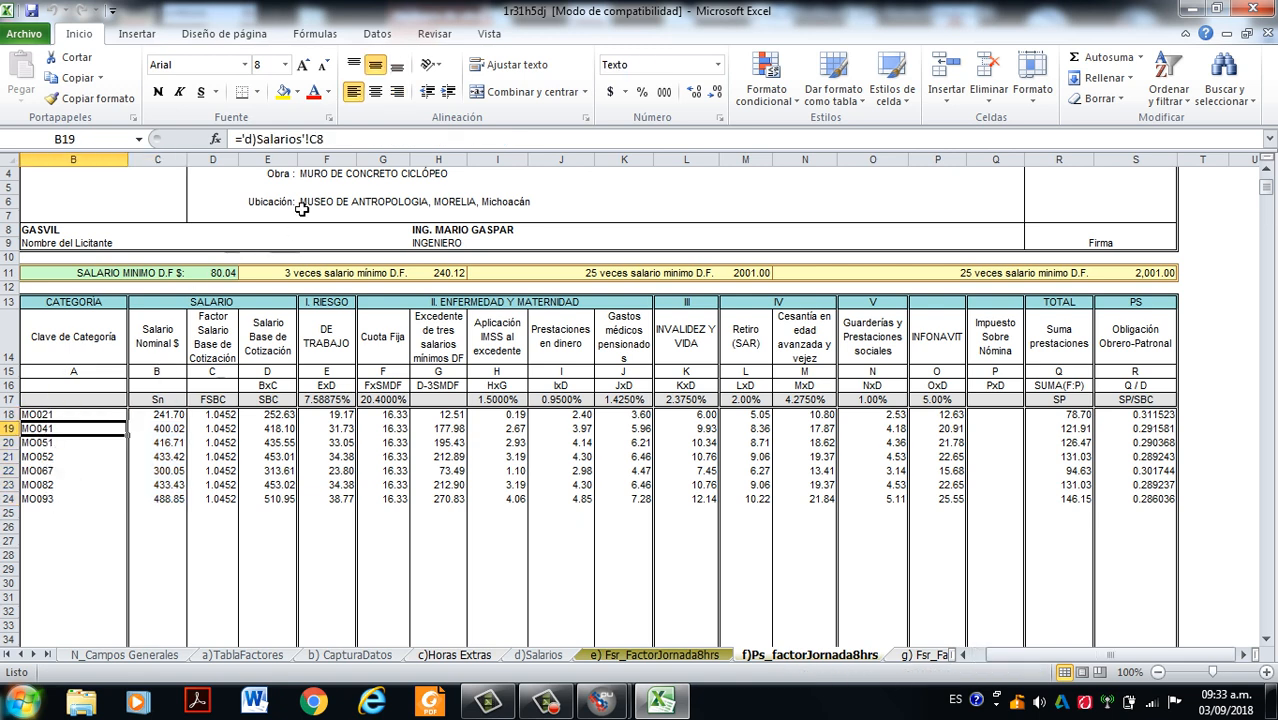
pyautogui.moveTo(334, 145); pyautogui.dragTo(243, 147)
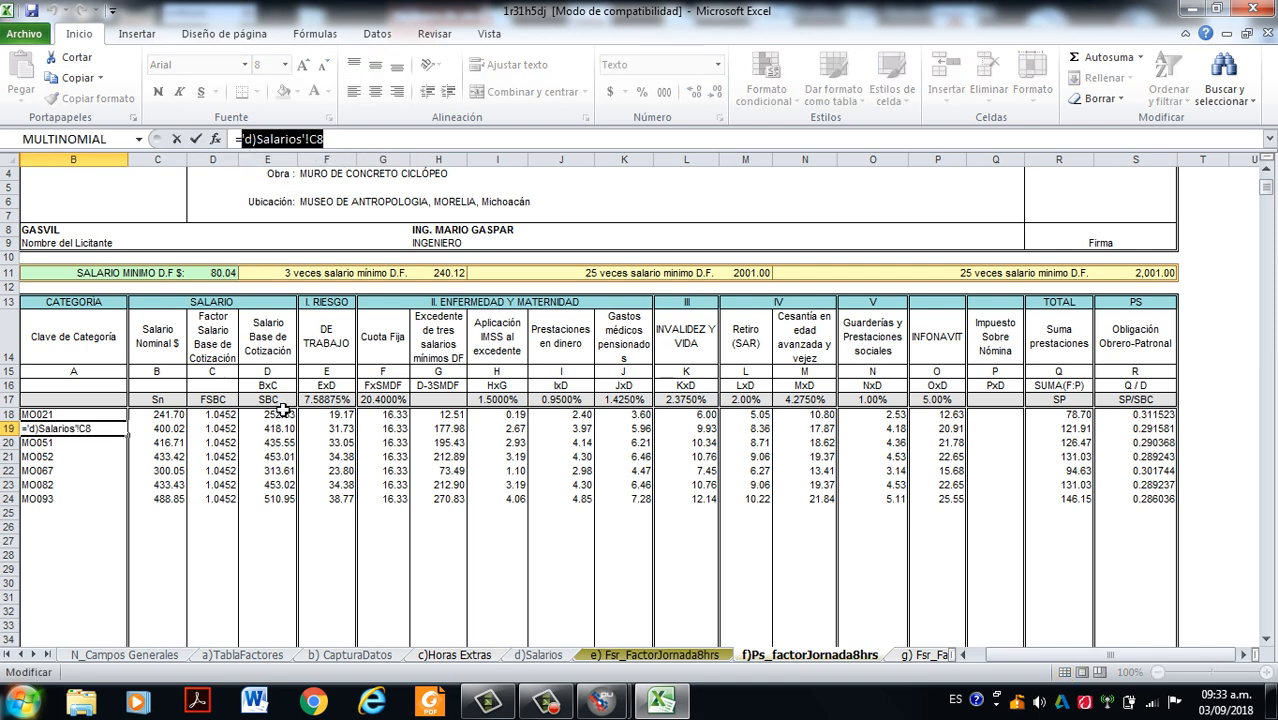
pyautogui.press('Escape')
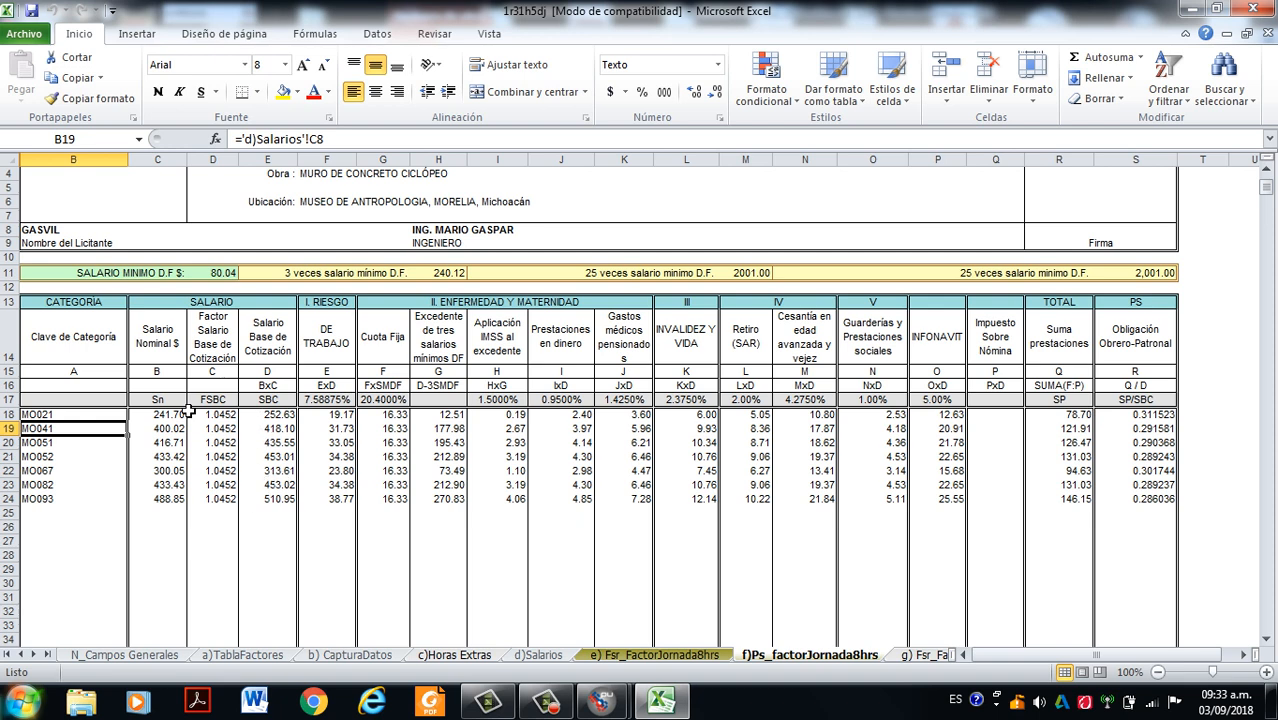
# - Review the Salario Base de Cotización and Obligación Obrero-Patronal columns and their formulas for all categories
pyautogui.click(276, 417)
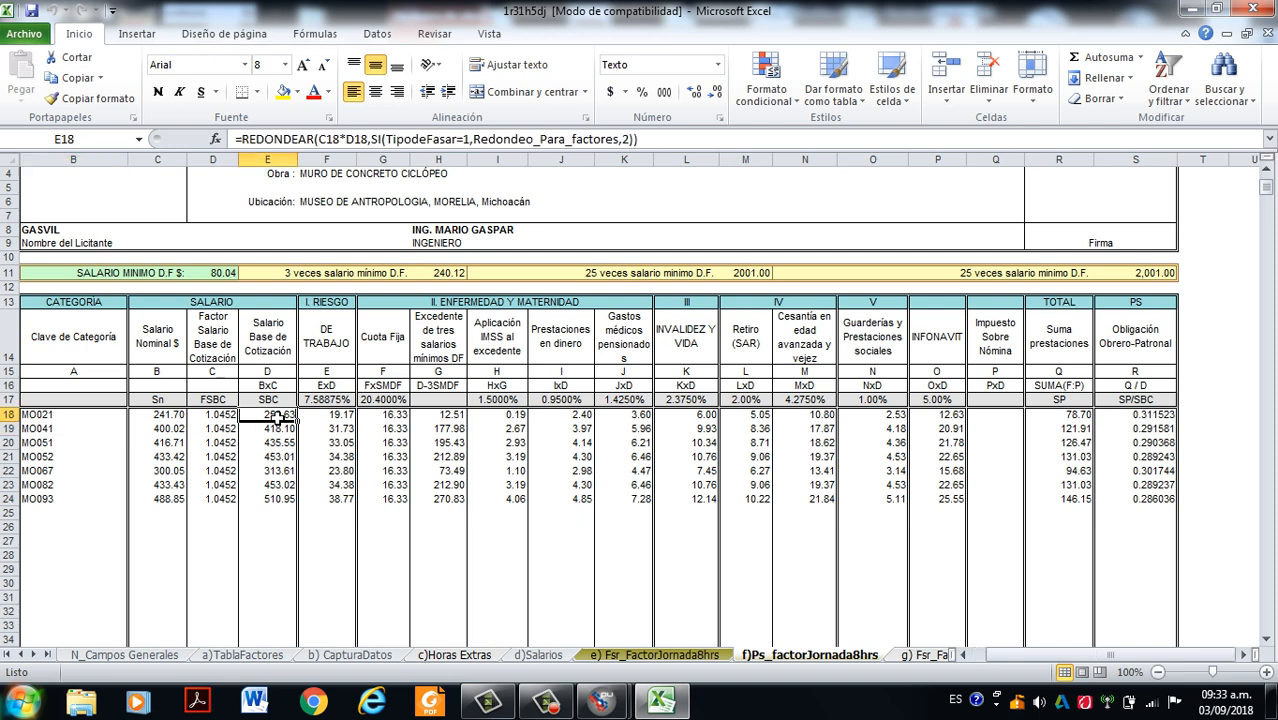
pyautogui.moveTo(276, 417); pyautogui.dragTo(273, 503)
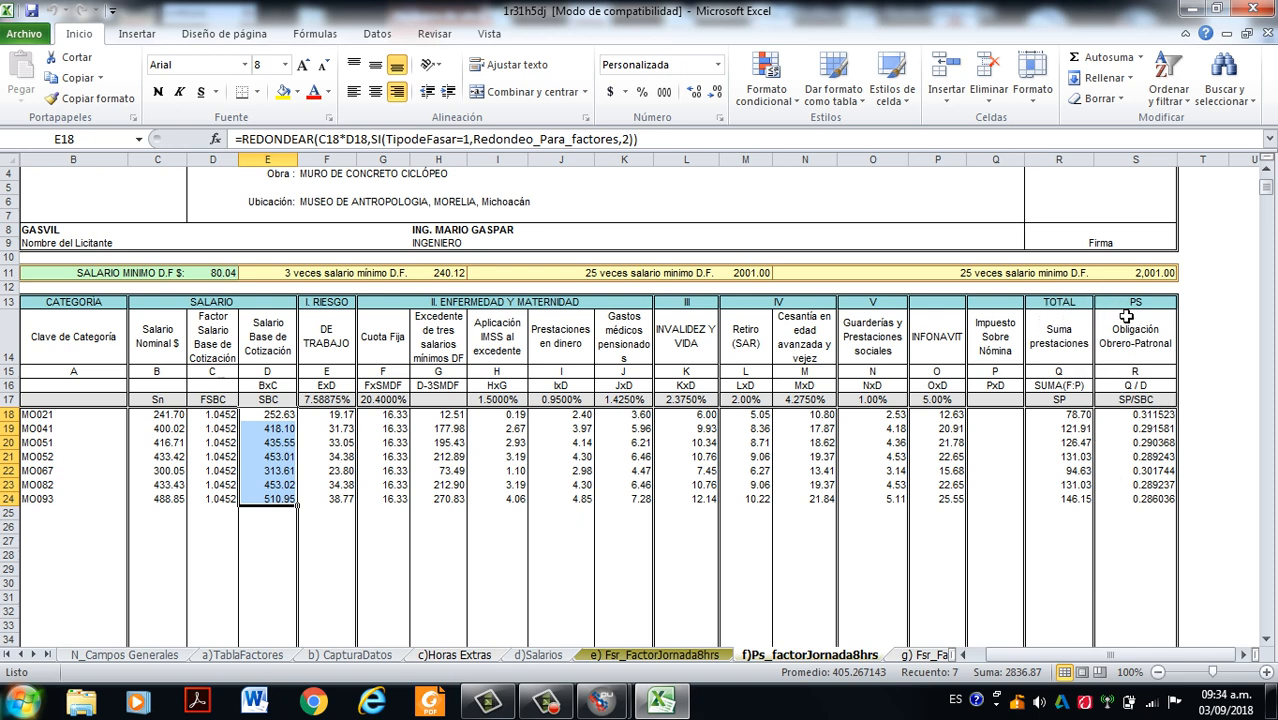
pyautogui.click(1153, 416)
pyautogui.moveTo(1153, 416); pyautogui.dragTo(1152, 542)
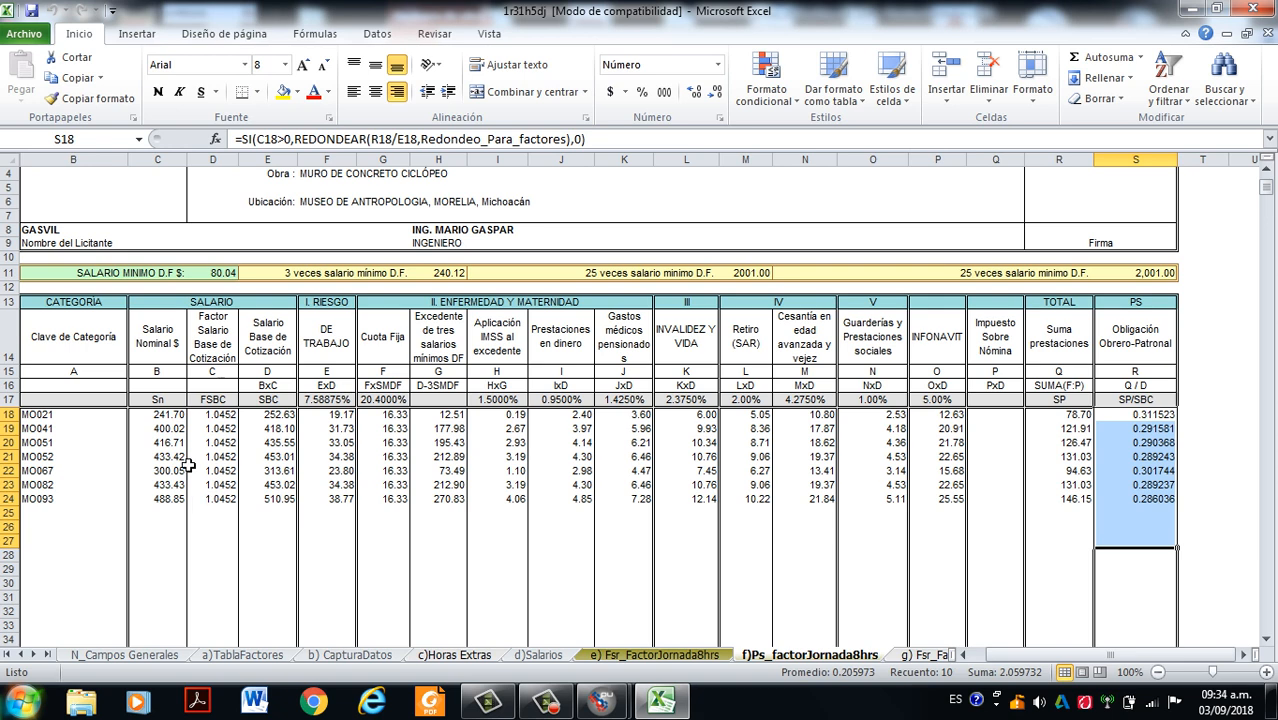
# - Examine MO021's formulas for Salario Nominal, Factor Salario Base de Cotización, Salario Base de Cotización and Riesgo de Trabajo
pyautogui.scroll(-1, 298, 472)
pyautogui.click(510, 472)
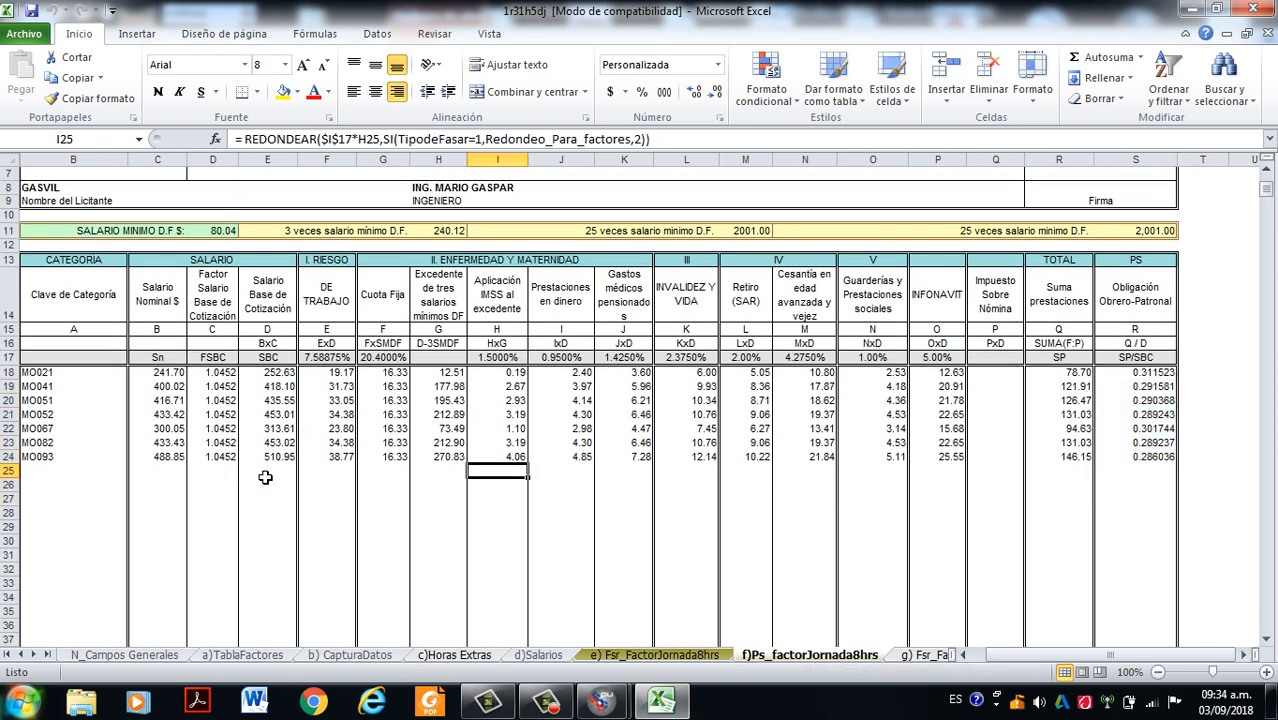
pyautogui.click(160, 374)
pyautogui.click(200, 375)
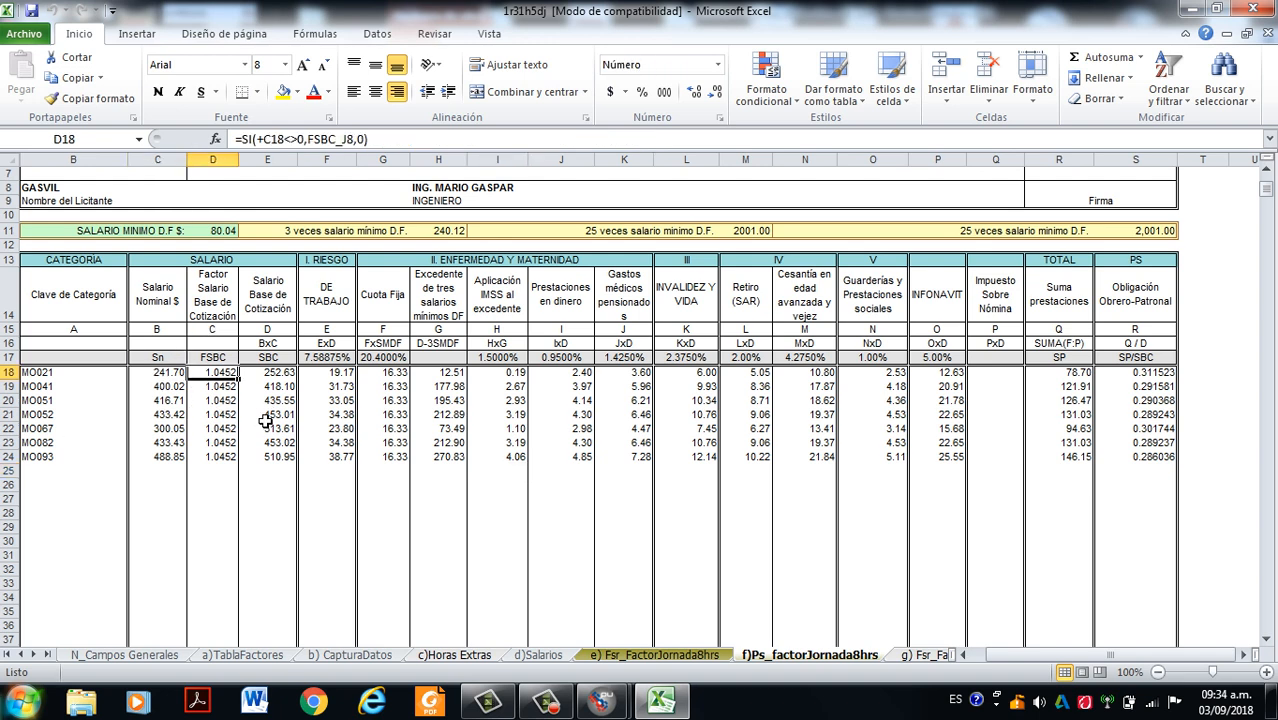
pyautogui.click(276, 375)
pyautogui.click(338, 376)
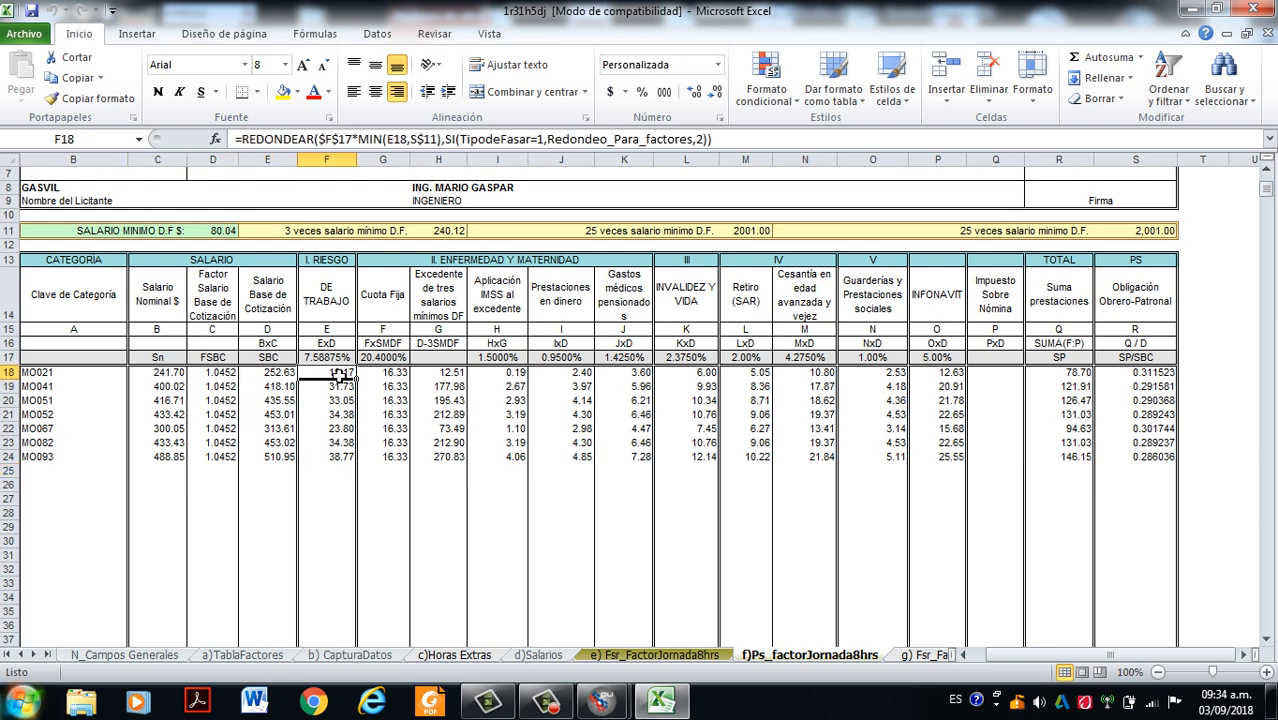
# - Review MO021's formulas across the Enfermedad y Maternidad columns, from Cuota Fija through to Invalidez y Vida
pyautogui.press('Right')
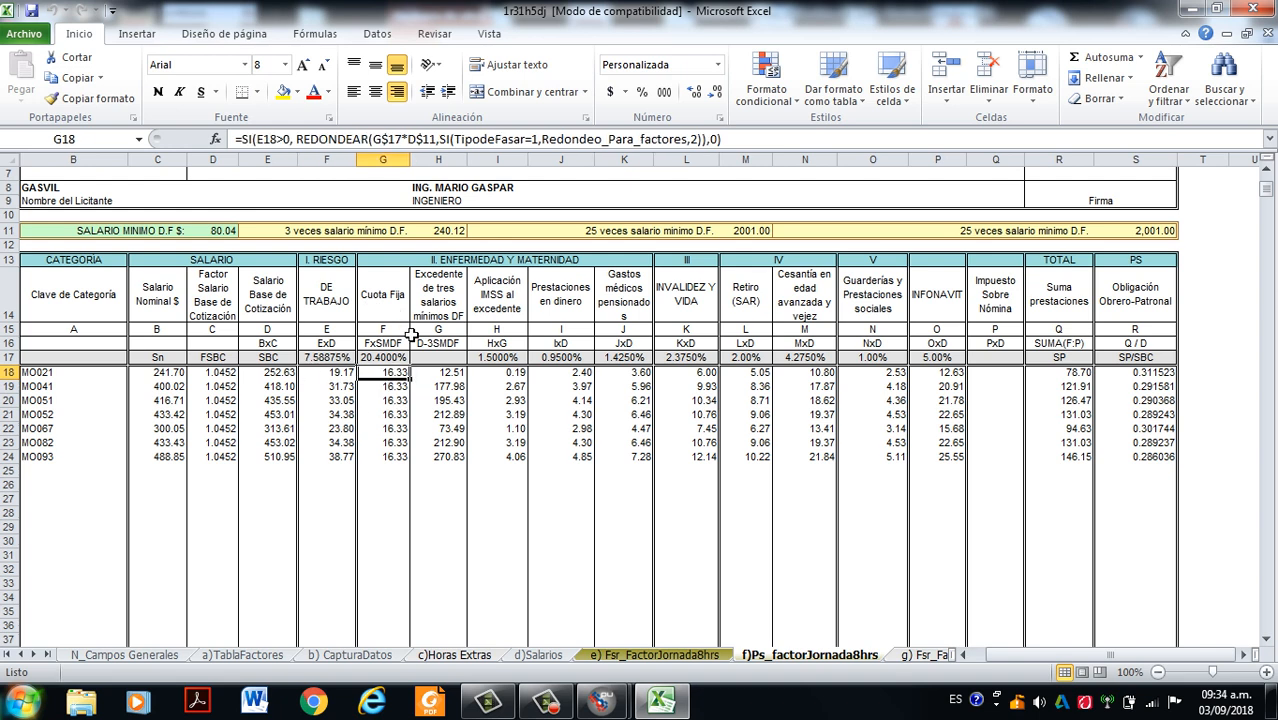
pyautogui.click(447, 376)
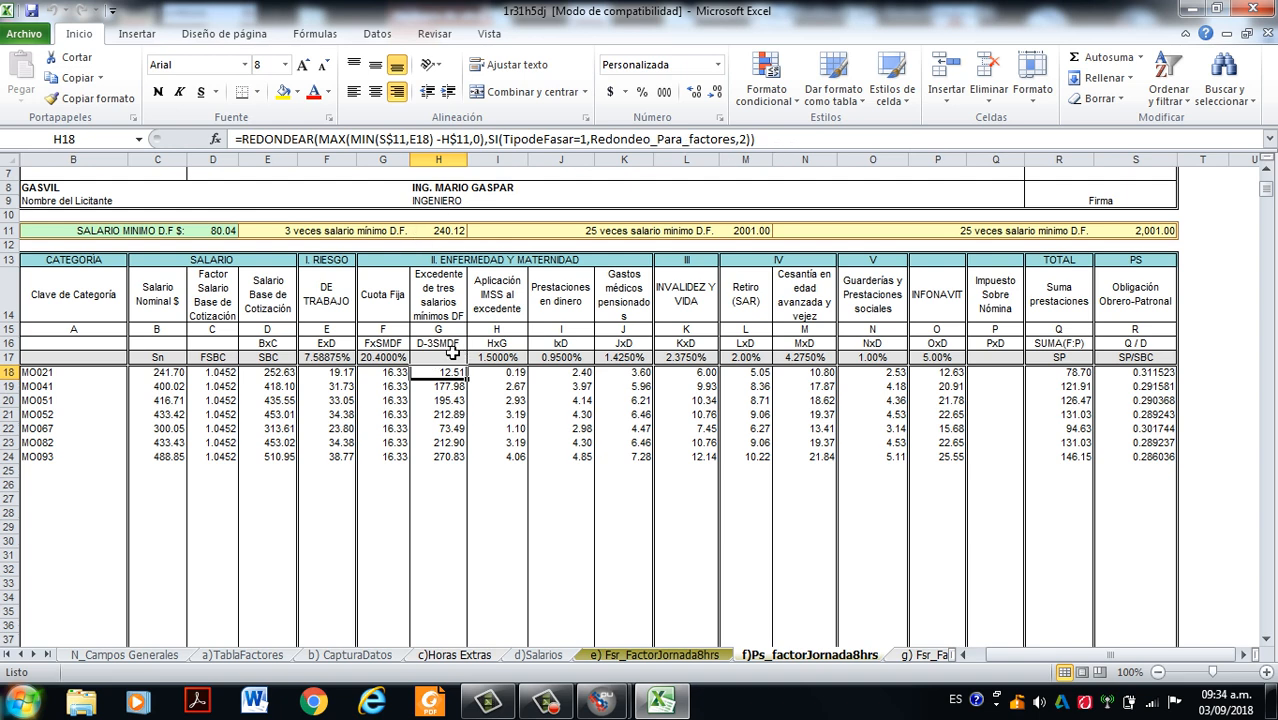
pyautogui.click(509, 375)
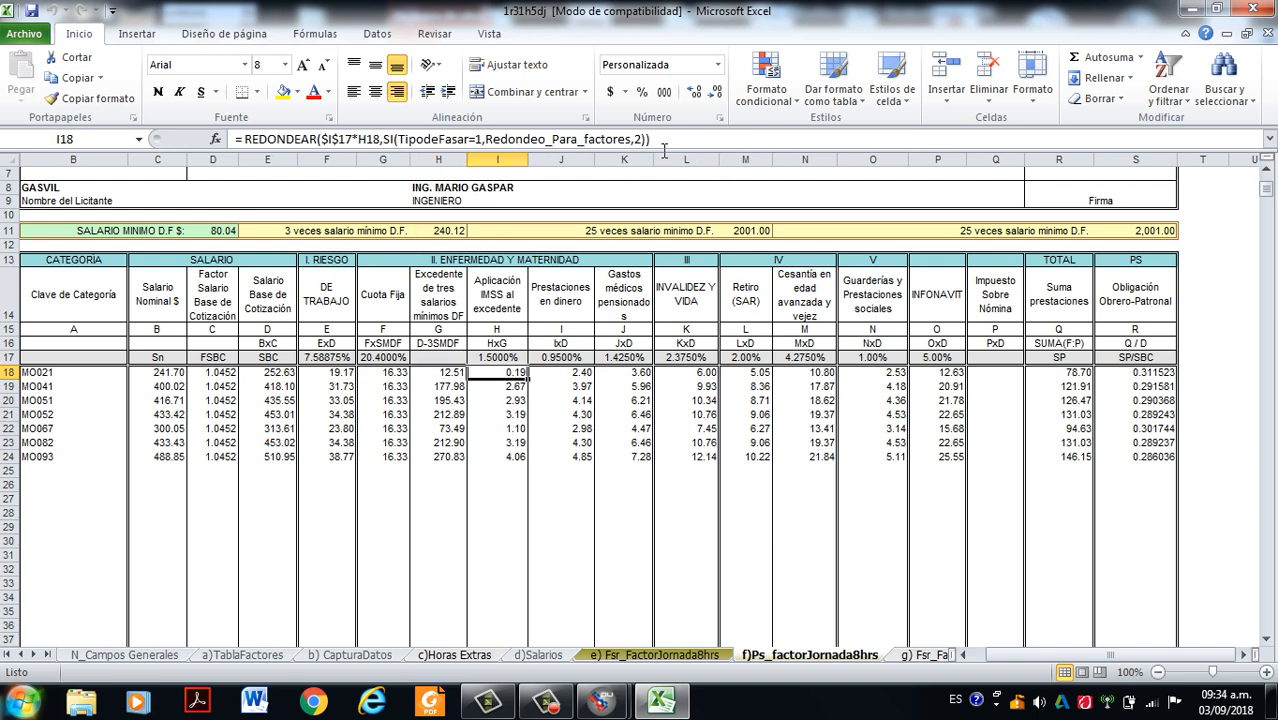
pyautogui.click(578, 373)
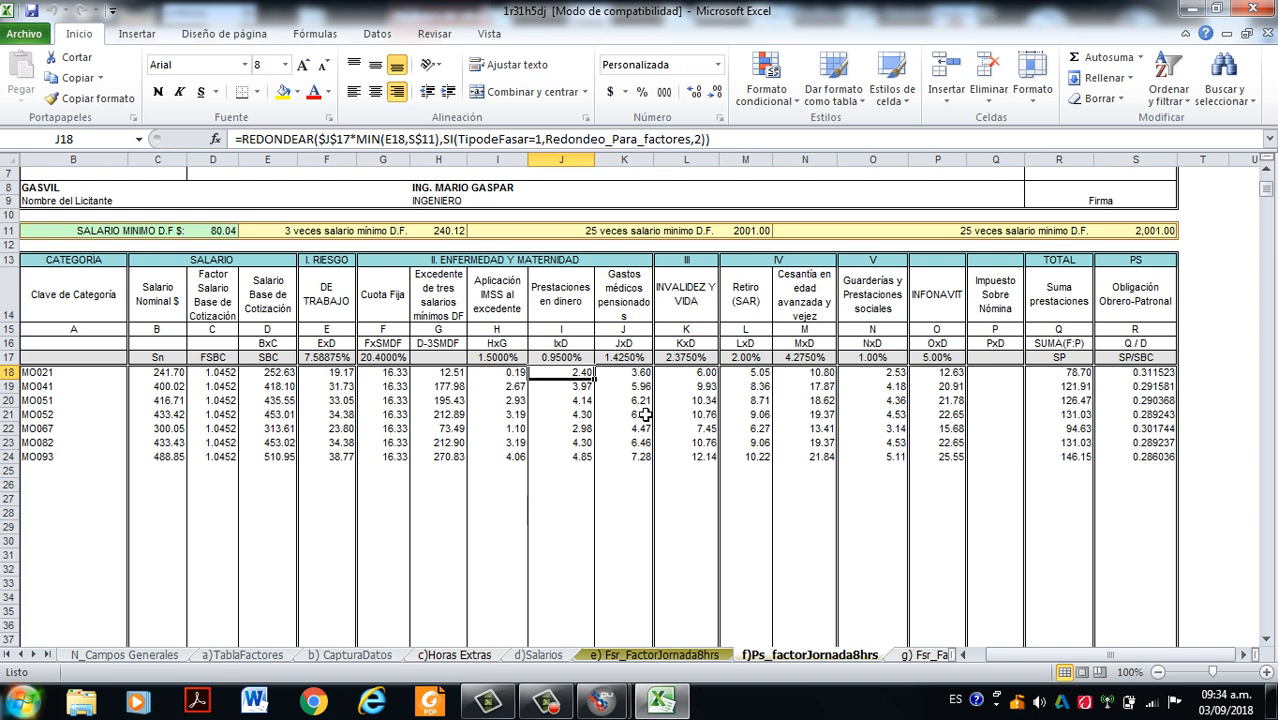
pyautogui.click(640, 380)
pyautogui.click(688, 381)
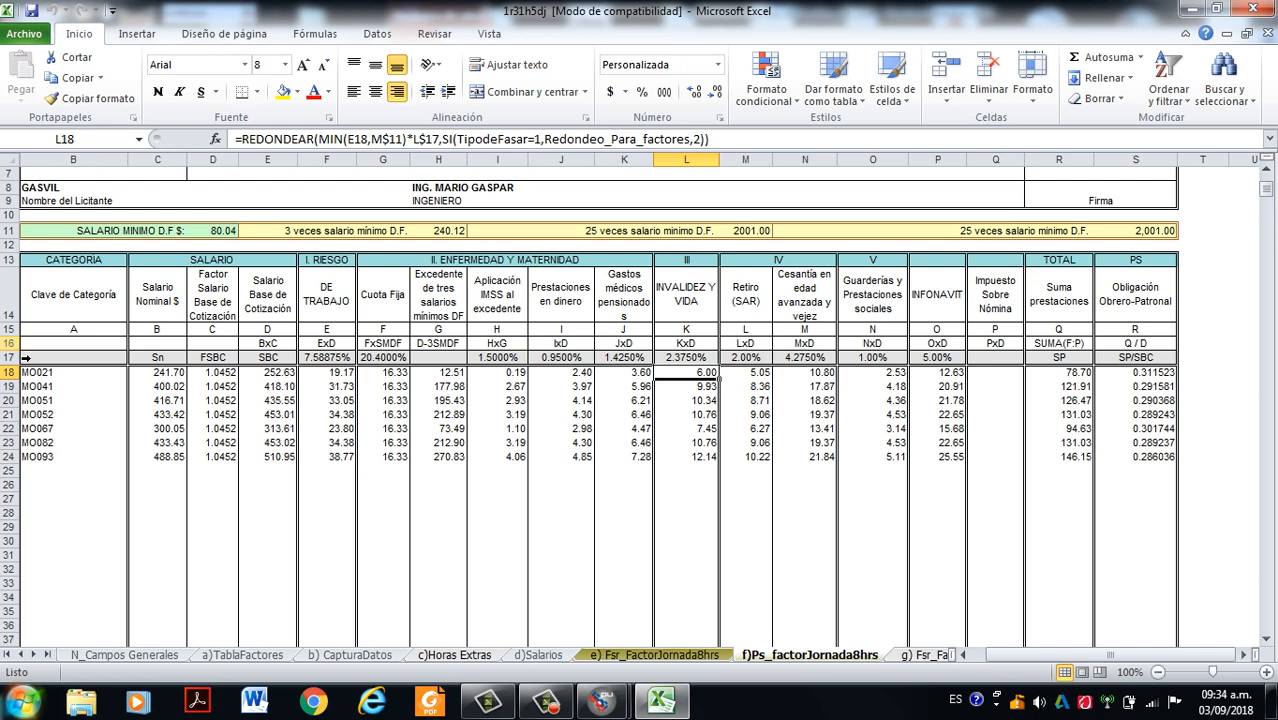
# - Check row 16, which states each column's operation, against the SBC heading in row 17
pyautogui.click(12, 343)
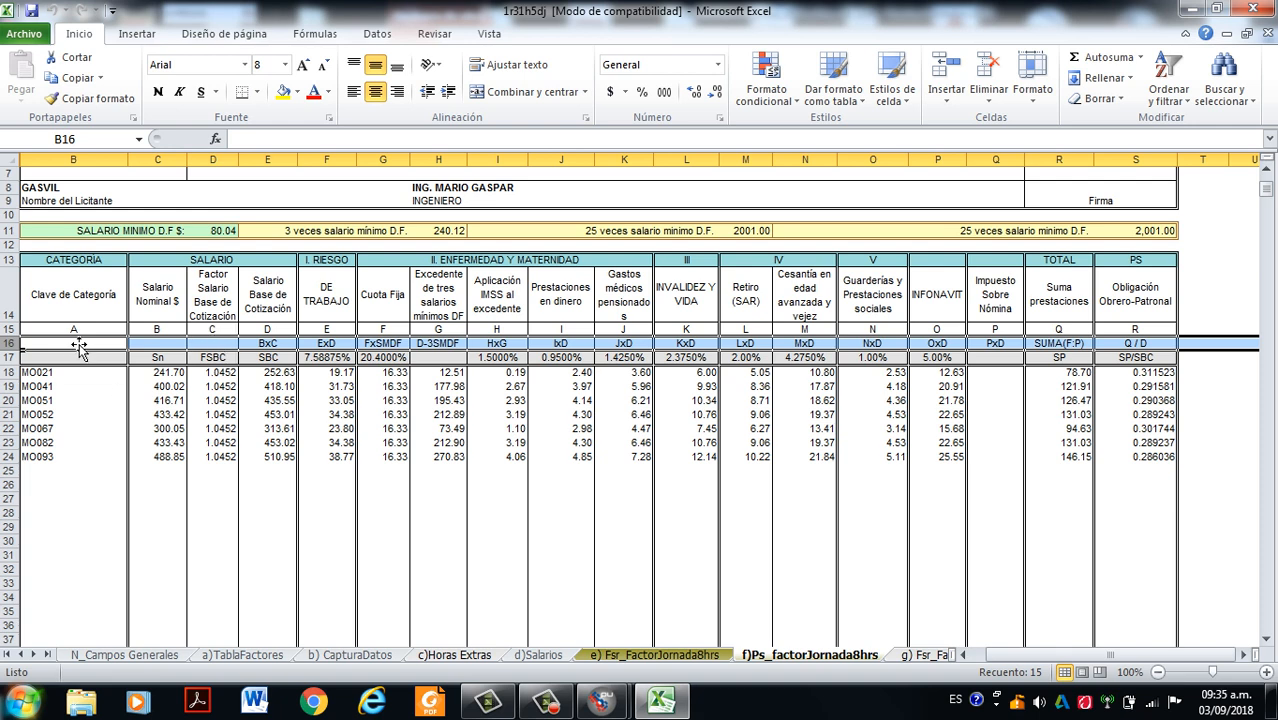
pyautogui.click(262, 358)
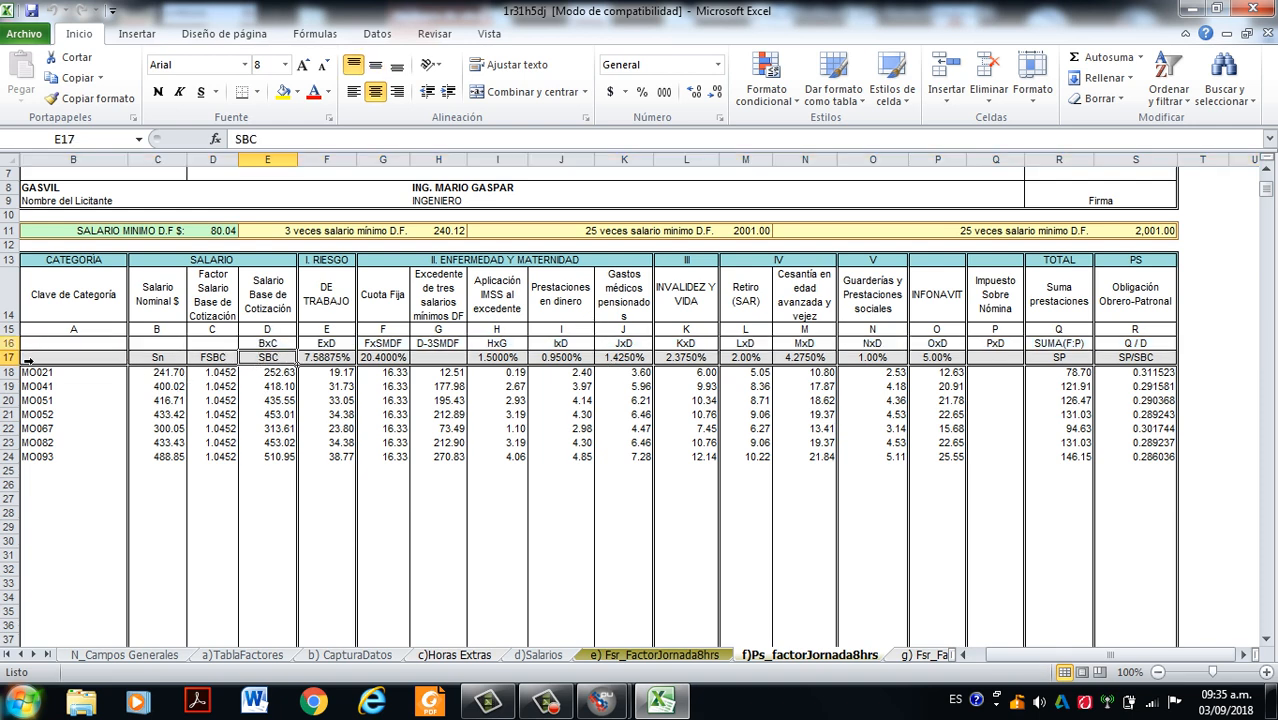
pyautogui.click(10, 343)
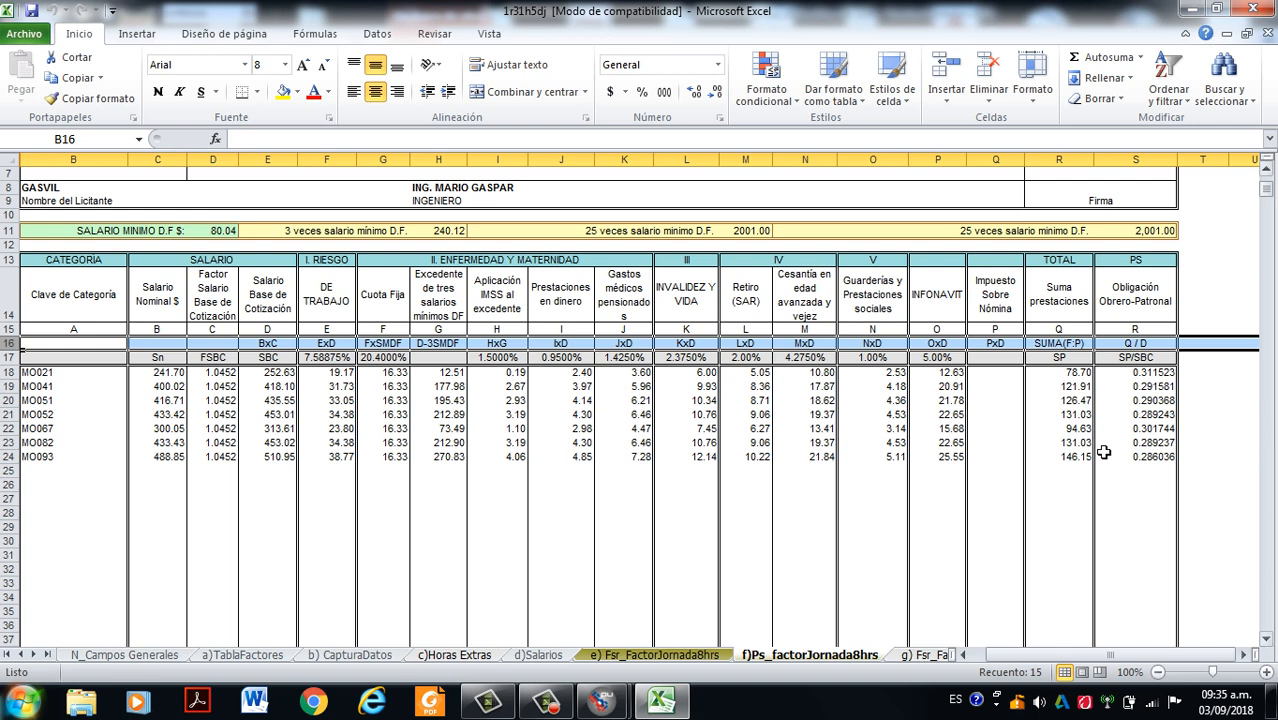
# - Inspect MO021's Suma prestaciones formula and the SUMA(F:P) operation stated in that column's heading
pyautogui.click(1075, 541)
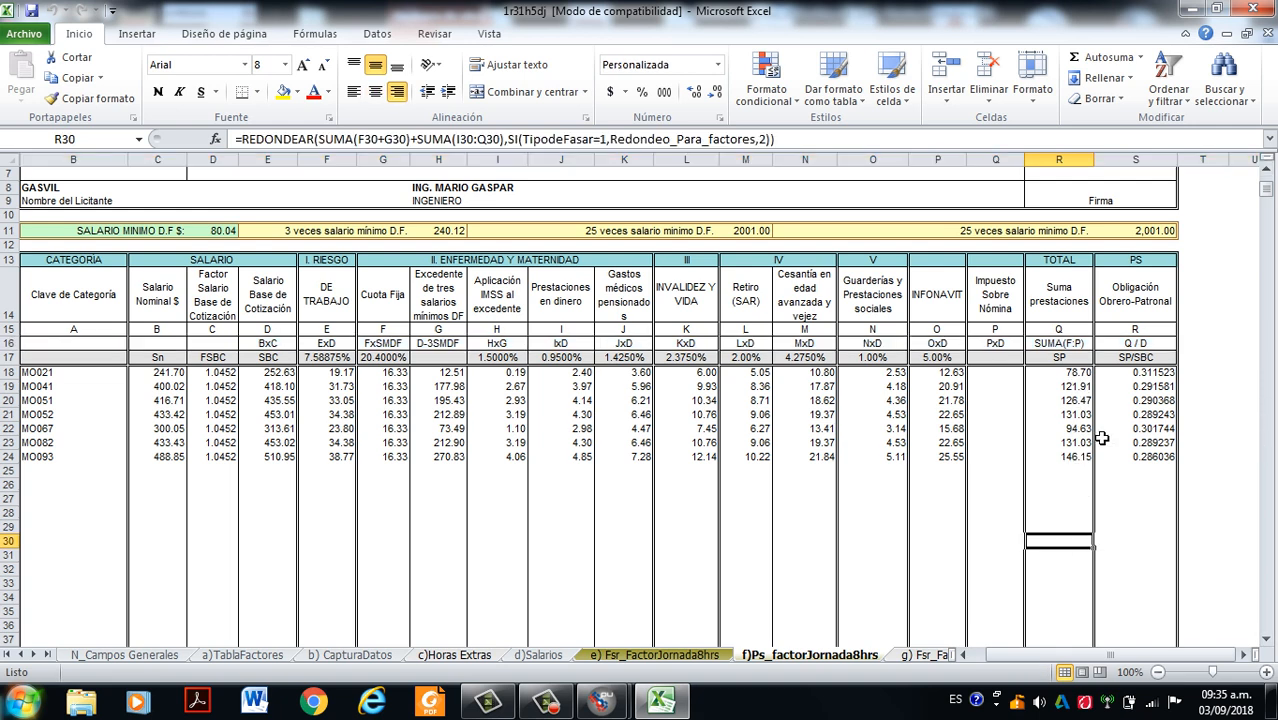
pyautogui.click(1085, 376)
pyautogui.doubleClick(1087, 376)
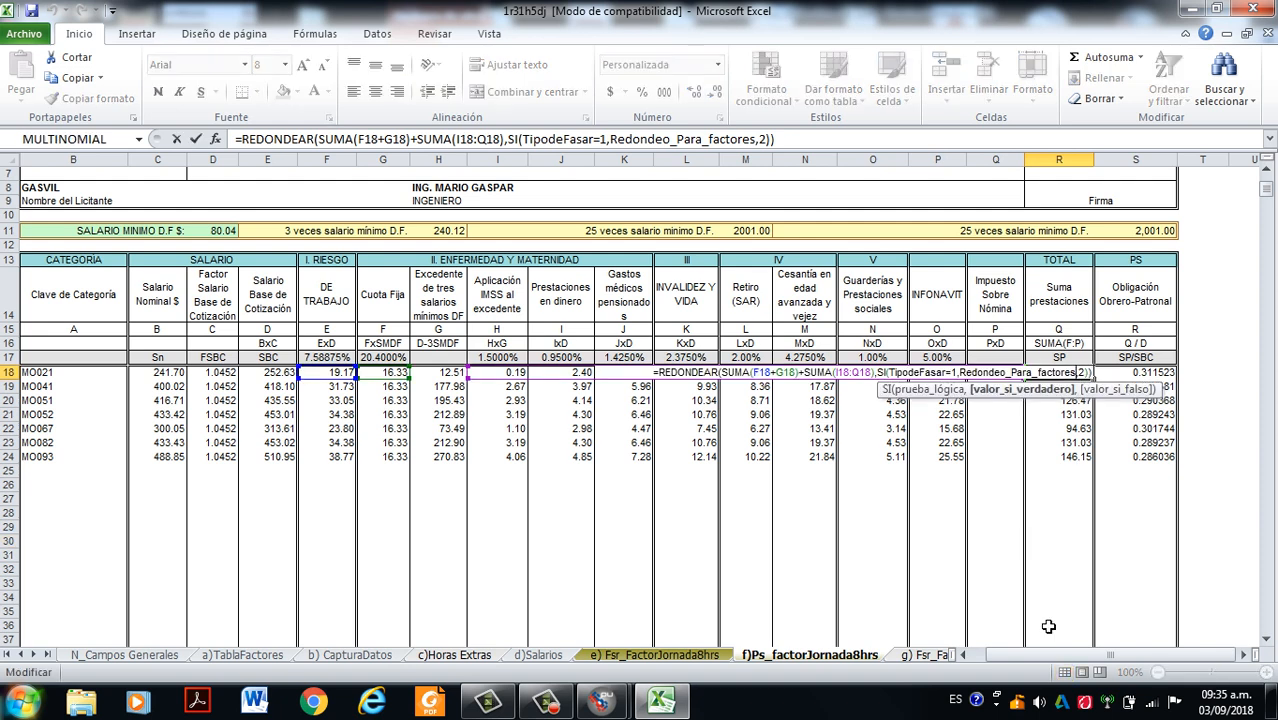
pyautogui.press('Escape')
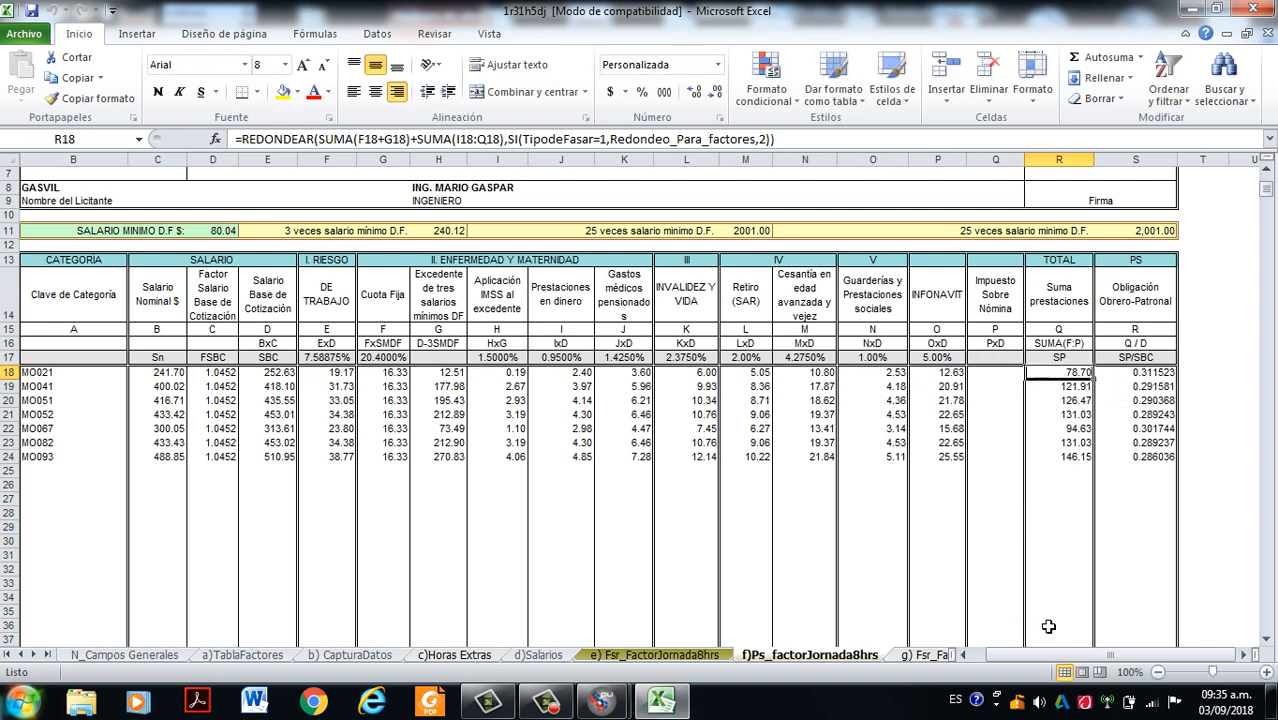
pyautogui.click(1062, 344)
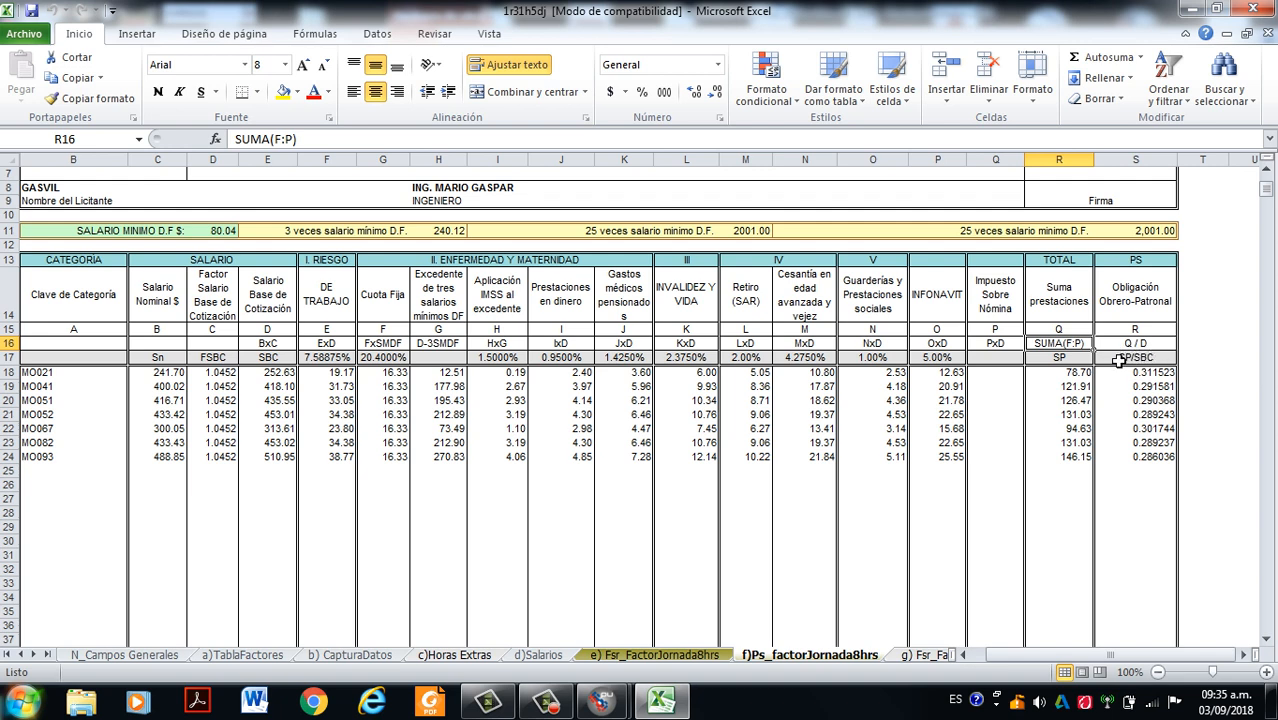
pyautogui.click(533, 706)
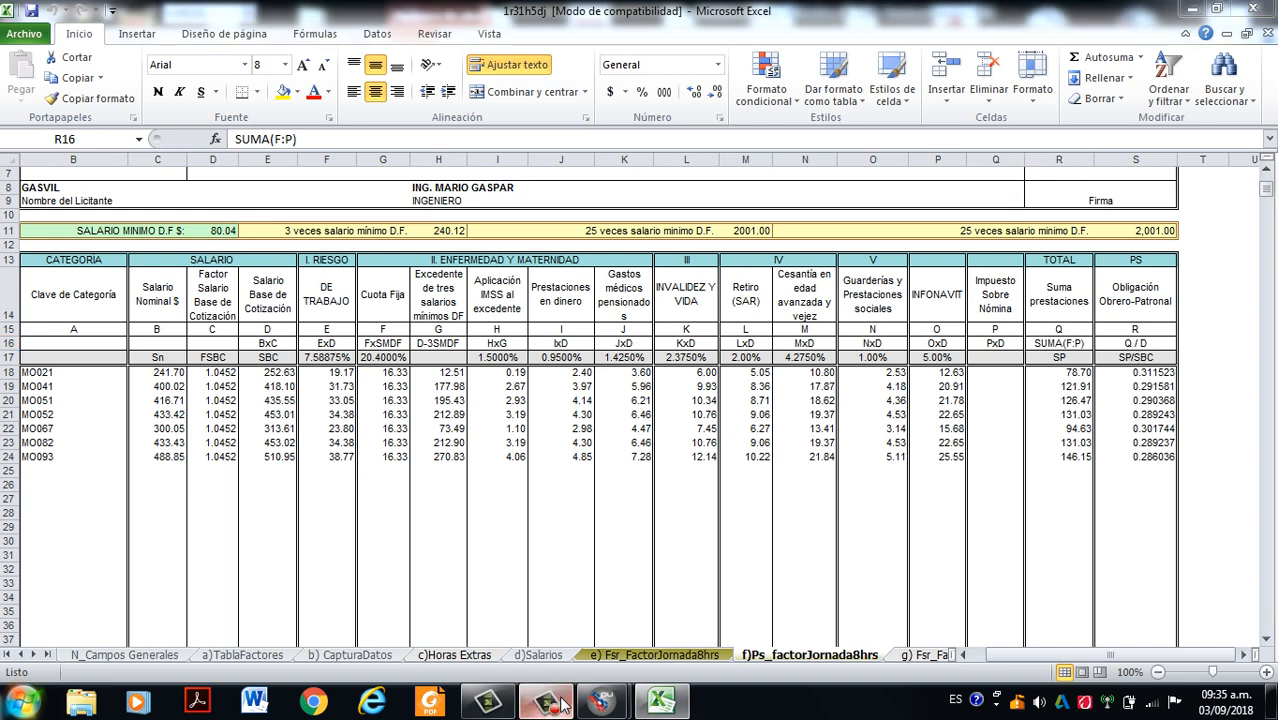
pyautogui.click(1197, 588)
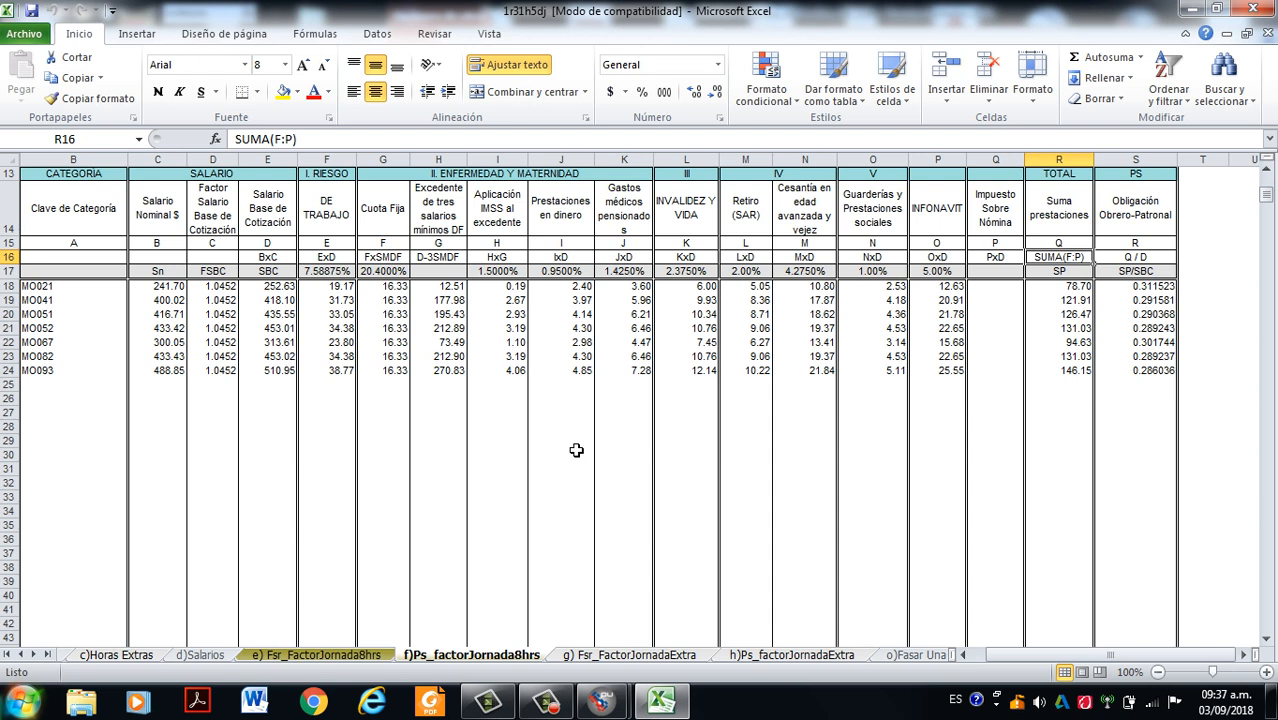
# - Revisit the b) CapturaDatos and e) Fsr_FactorJornada8hrs sheets, returning to the f)Ps_factorJornada8hrs sheet
pyautogui.click(20, 654)
pyautogui.click(20, 654)
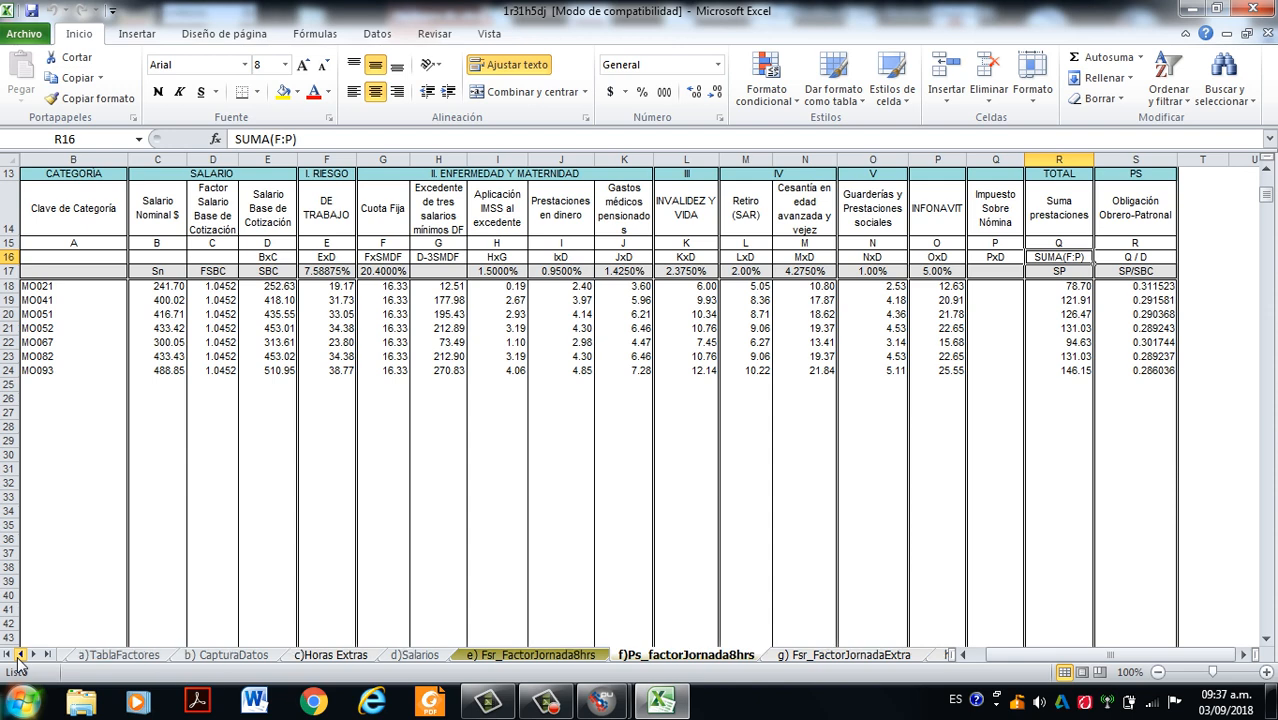
pyautogui.click(232, 655)
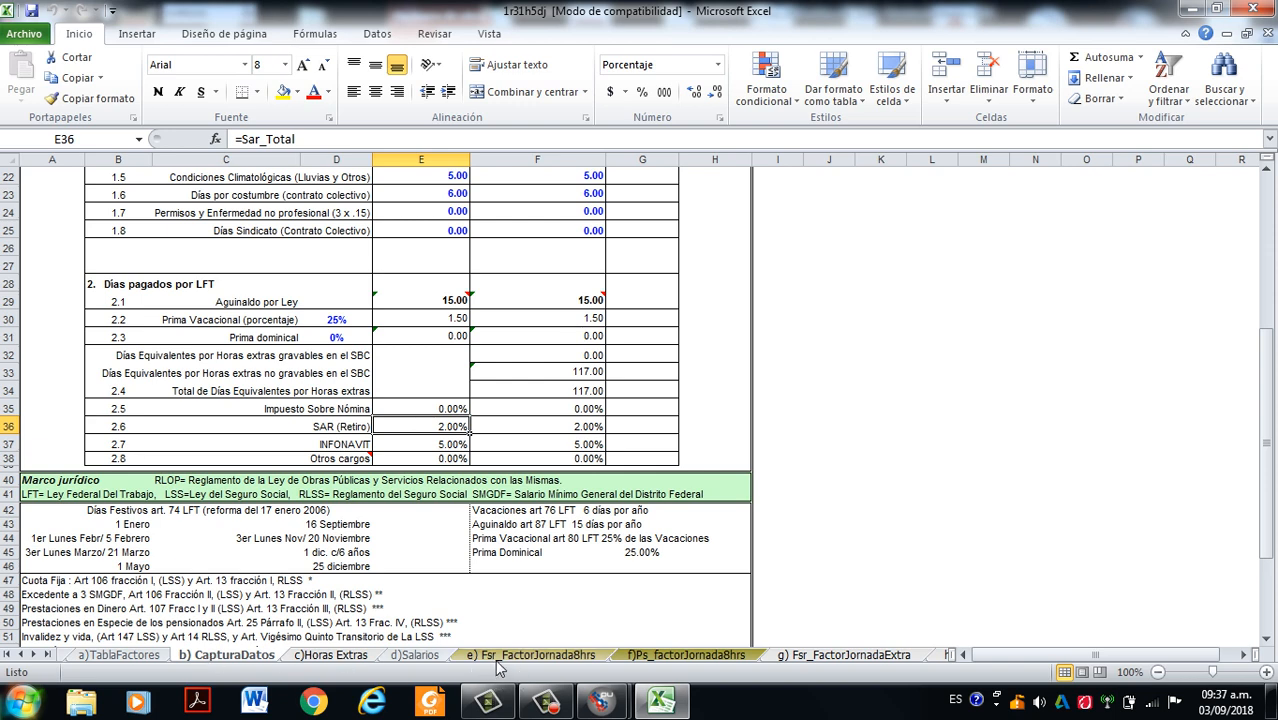
pyautogui.click(530, 655)
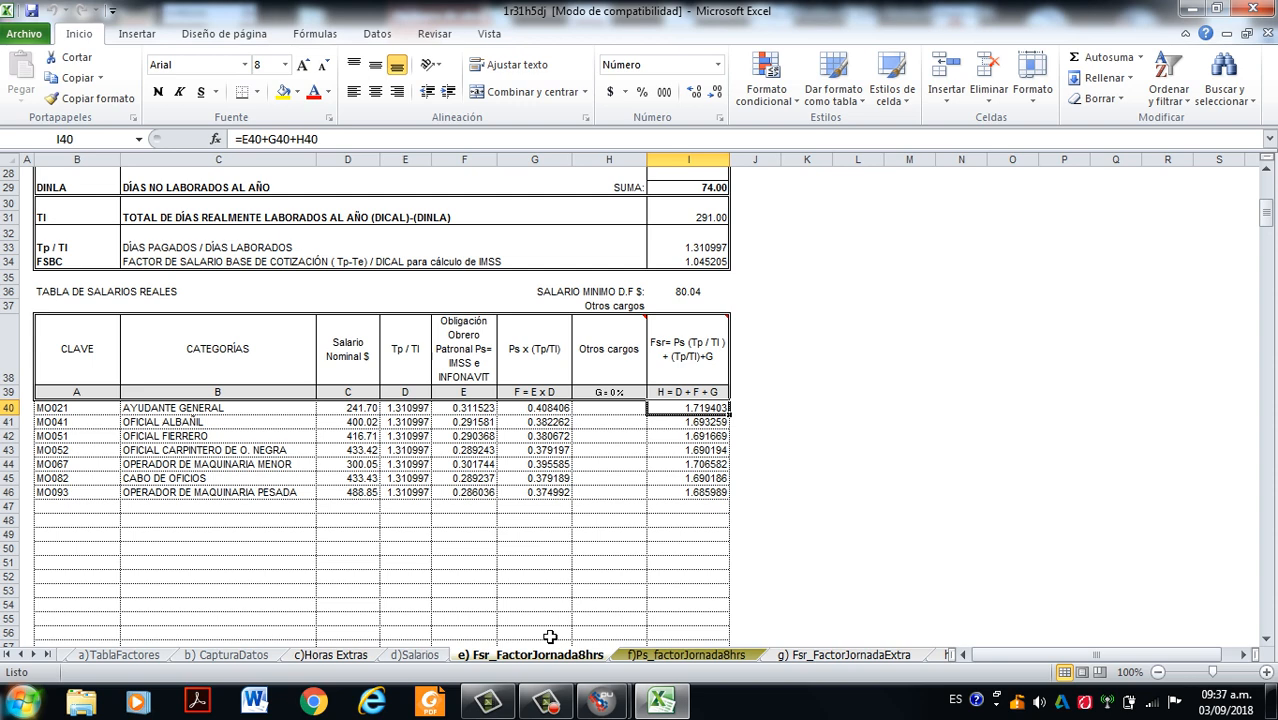
pyautogui.click(668, 662)
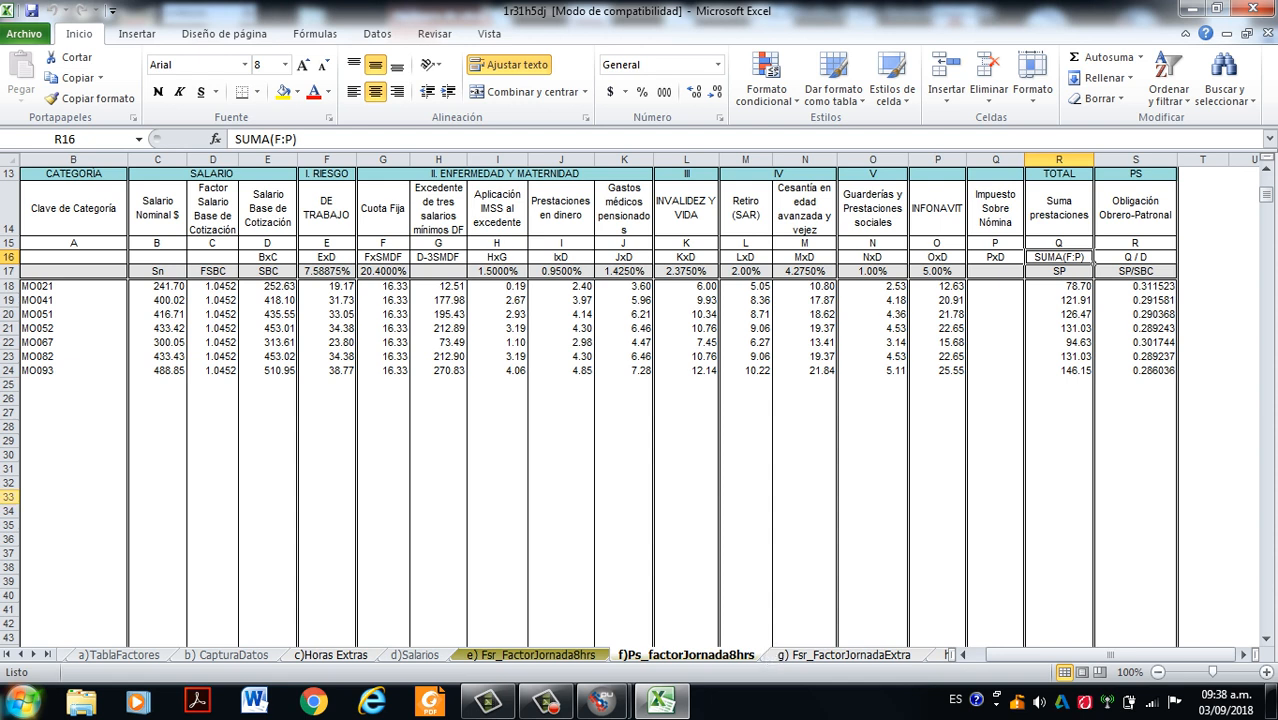
# - Open the q)Fasar Individual_Jnormal sheet
pyautogui.click(33, 655)
pyautogui.click(33, 655)
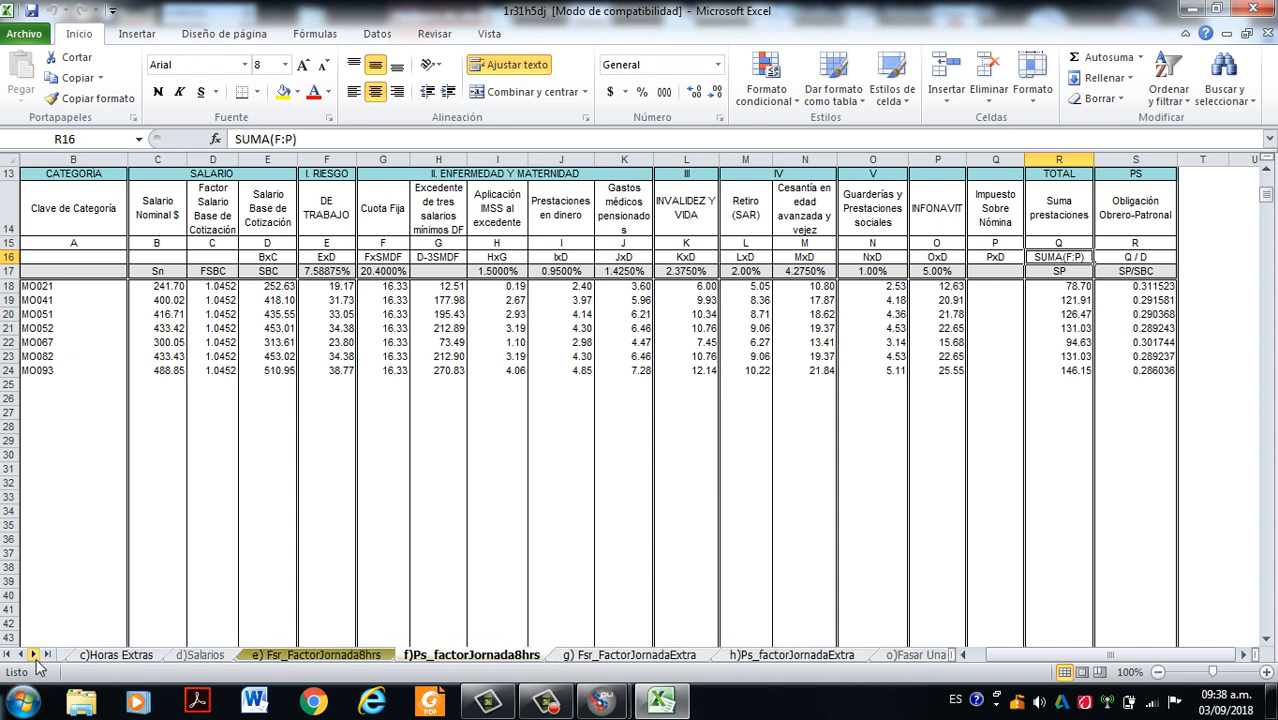
pyautogui.click(33, 655)
pyautogui.click(33, 655)
pyautogui.click(33, 655)
pyautogui.click(33, 655)
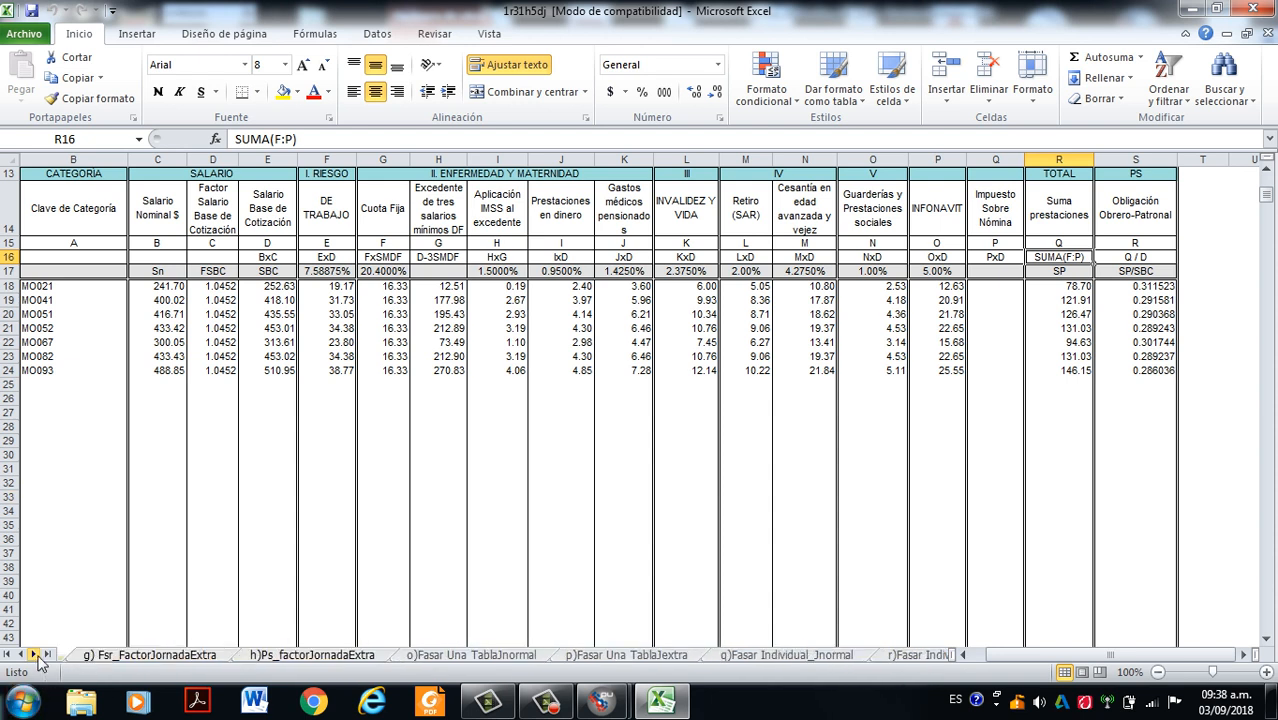
pyautogui.click(783, 656)
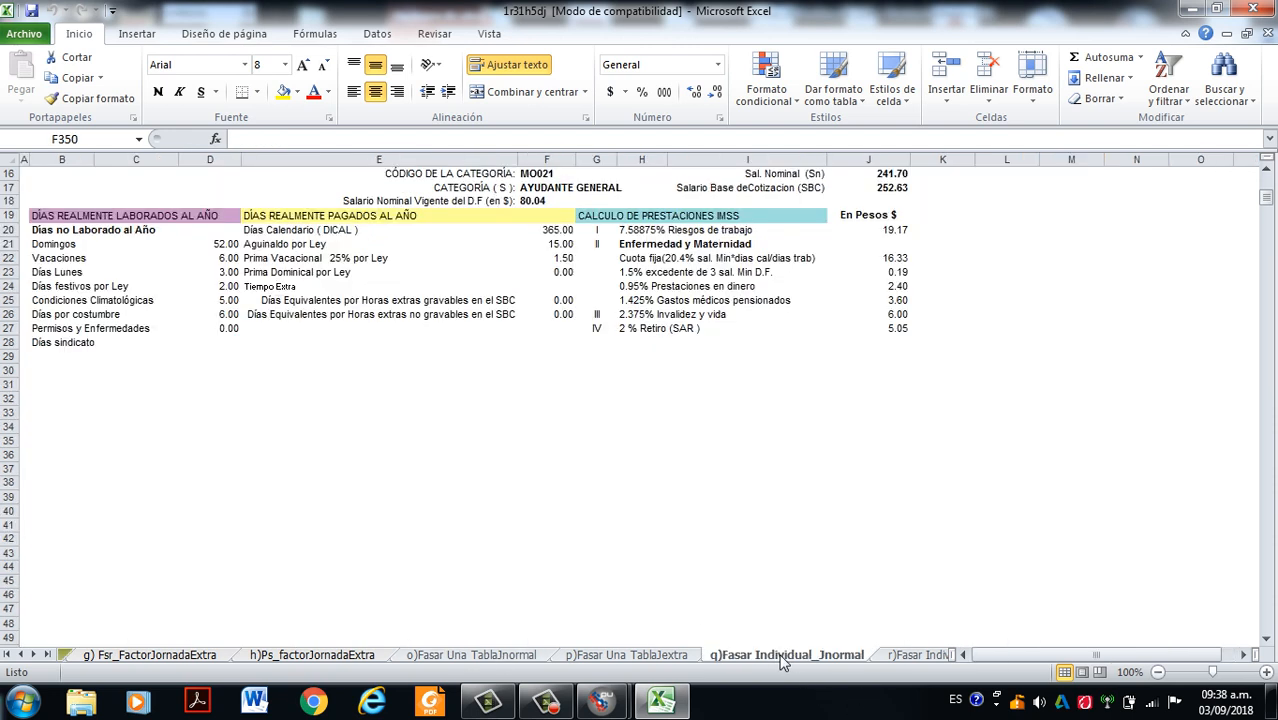
# - Review Ayudante General's individual real salary factor analysis, covering days worked, days paid, IMSS benefits, the Fsr result and the formula notes
pyautogui.scroll(5, 399, 444)
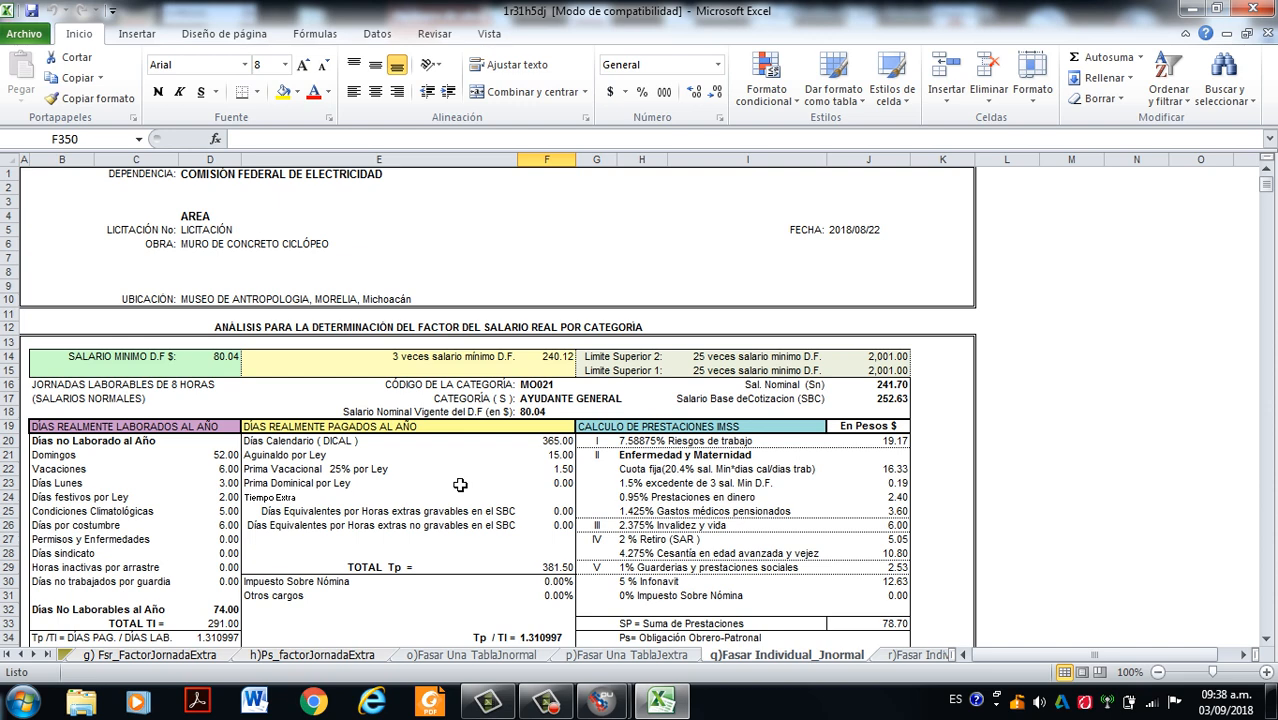
pyautogui.scroll(-2, 460, 425)
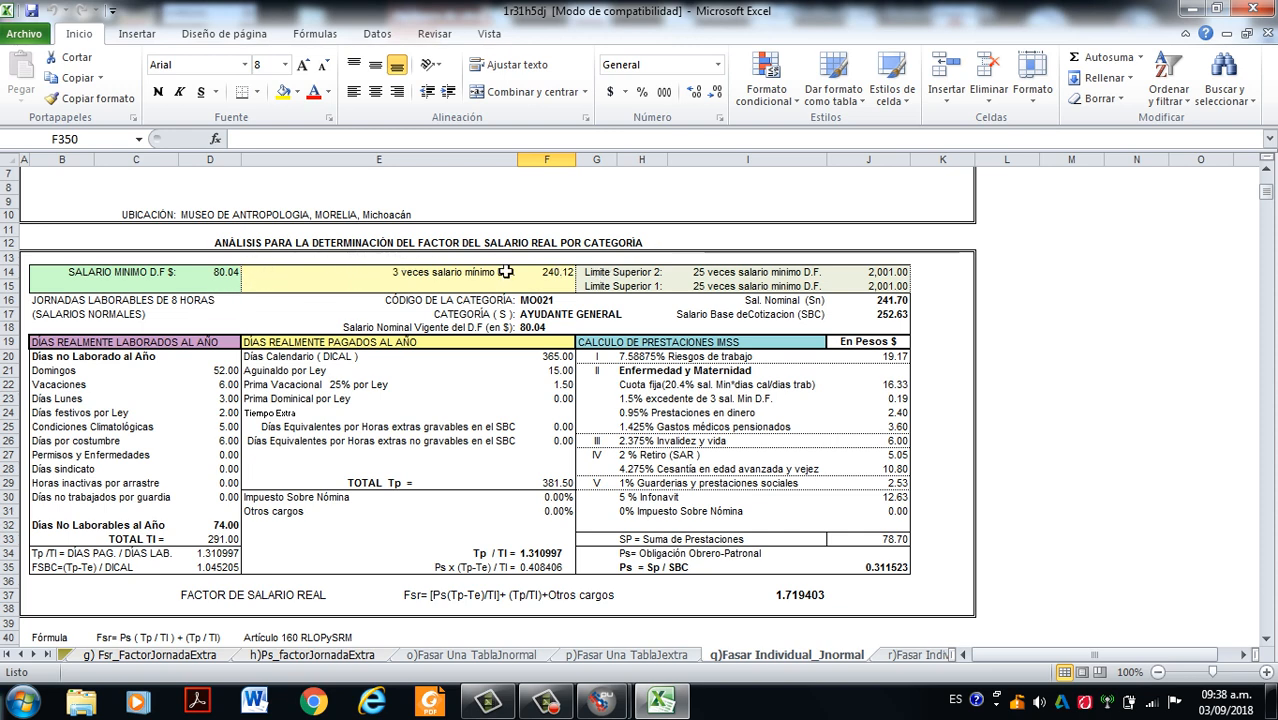
pyautogui.scroll(-1, 536, 305)
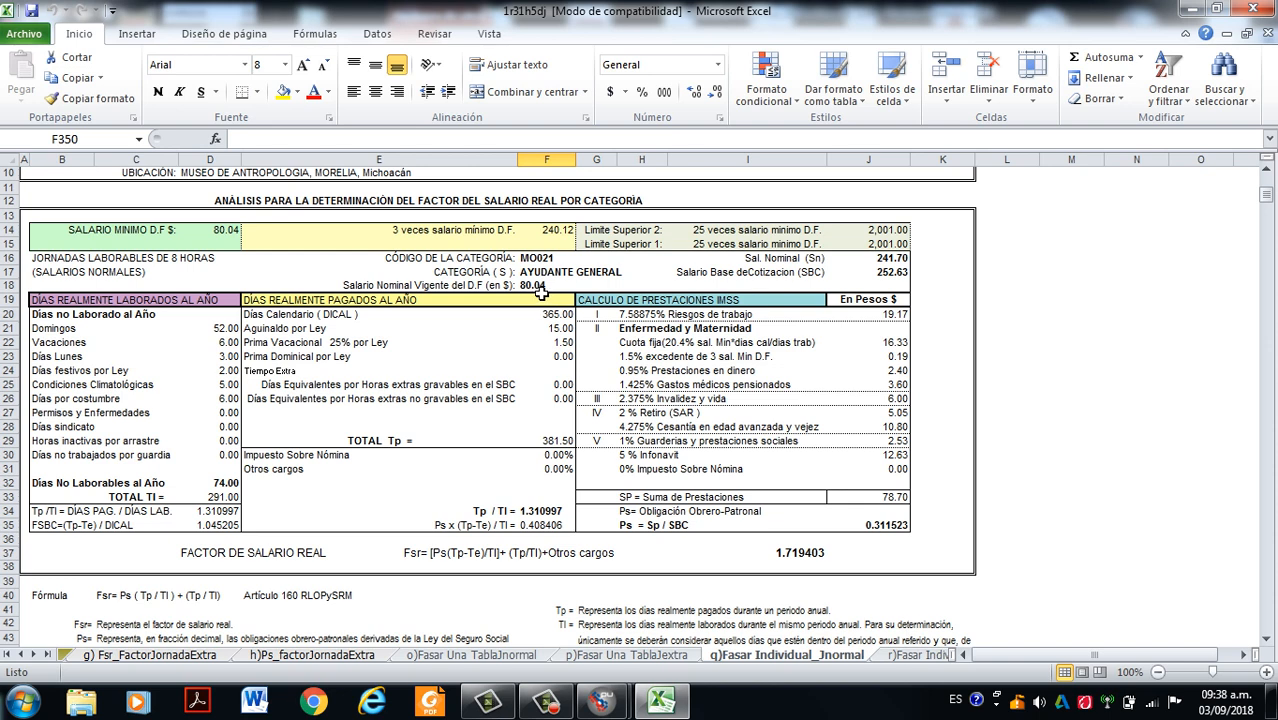
pyautogui.scroll(-3, 540, 291)
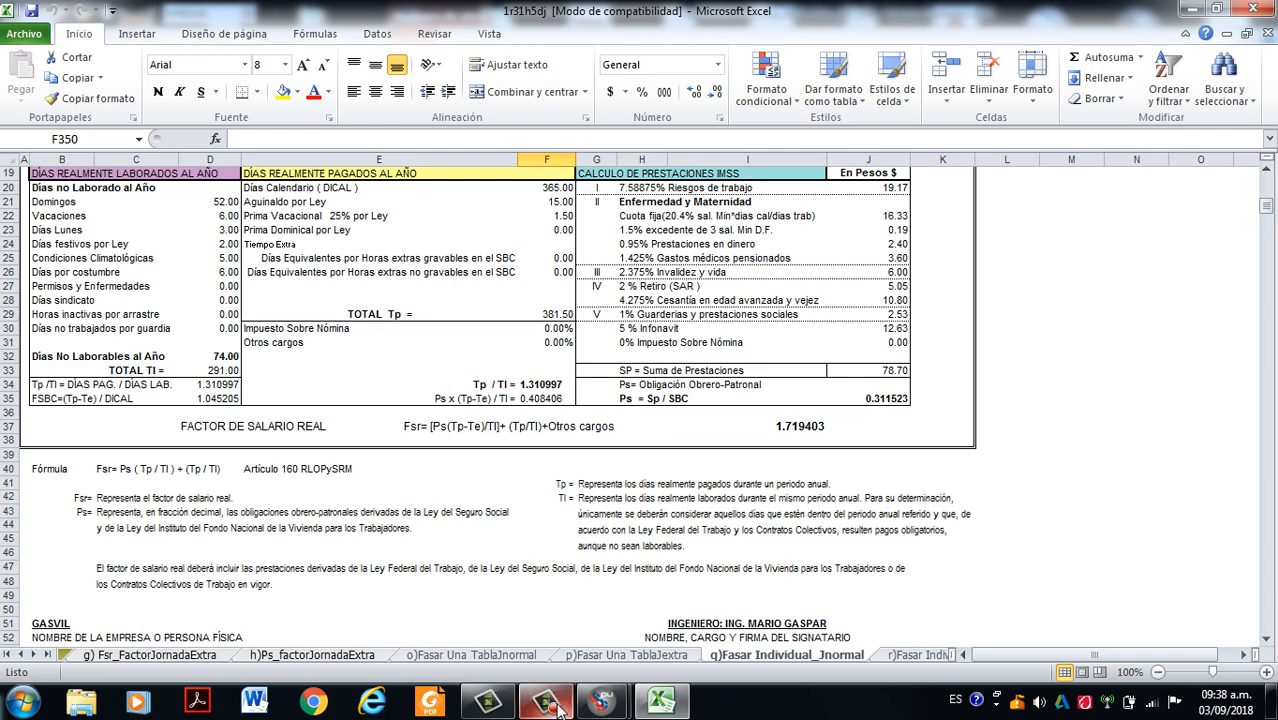
pyautogui.moveTo(1240, 640)
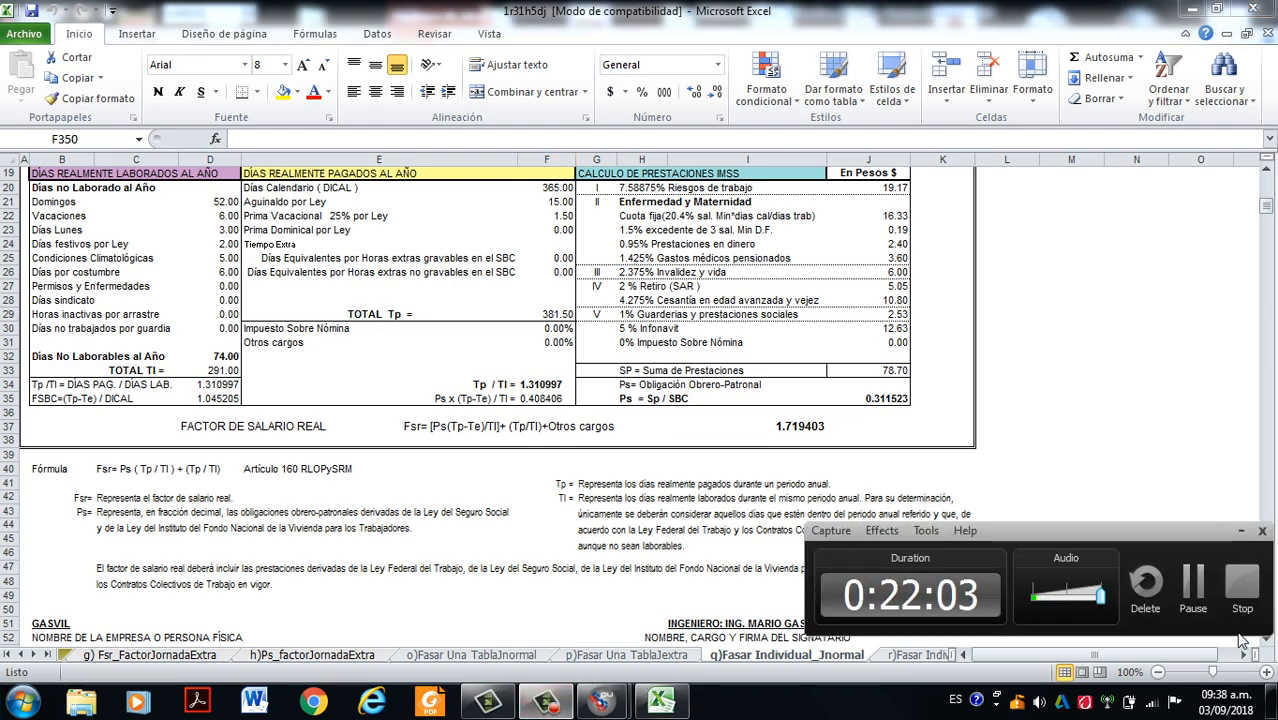
pyautogui.click(1190, 592)
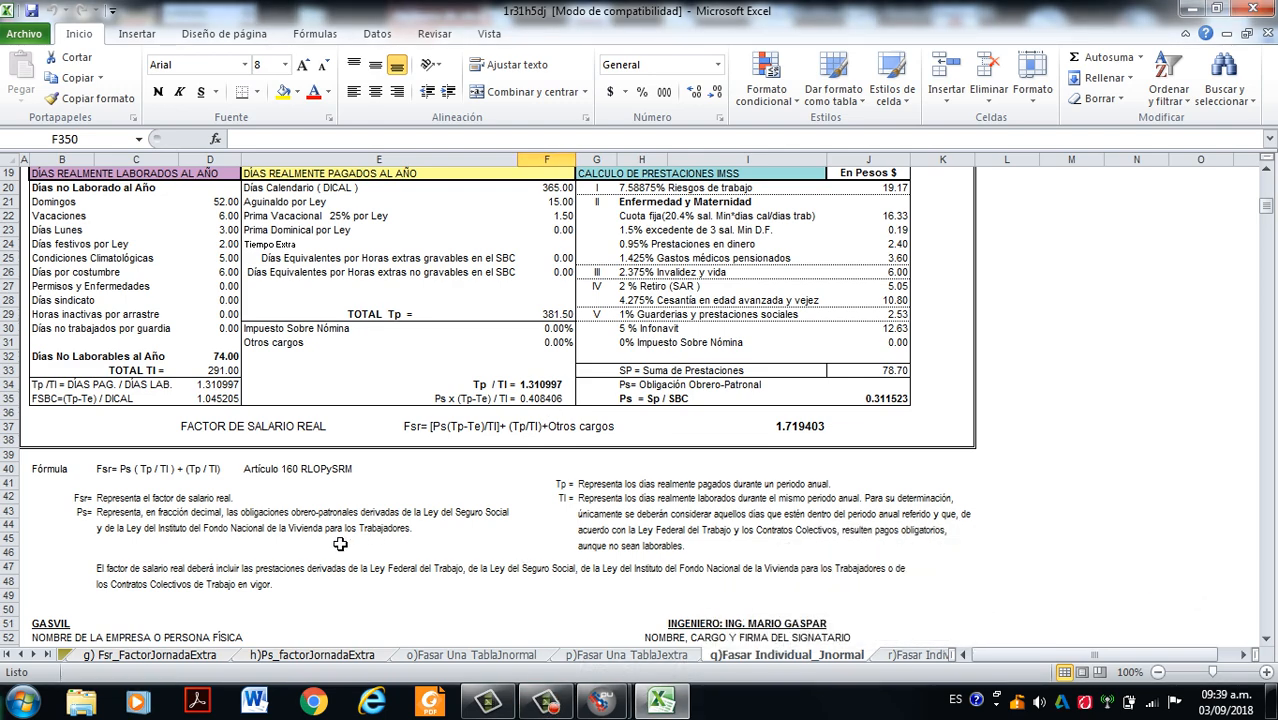
pyautogui.scroll(-5, 330, 285)
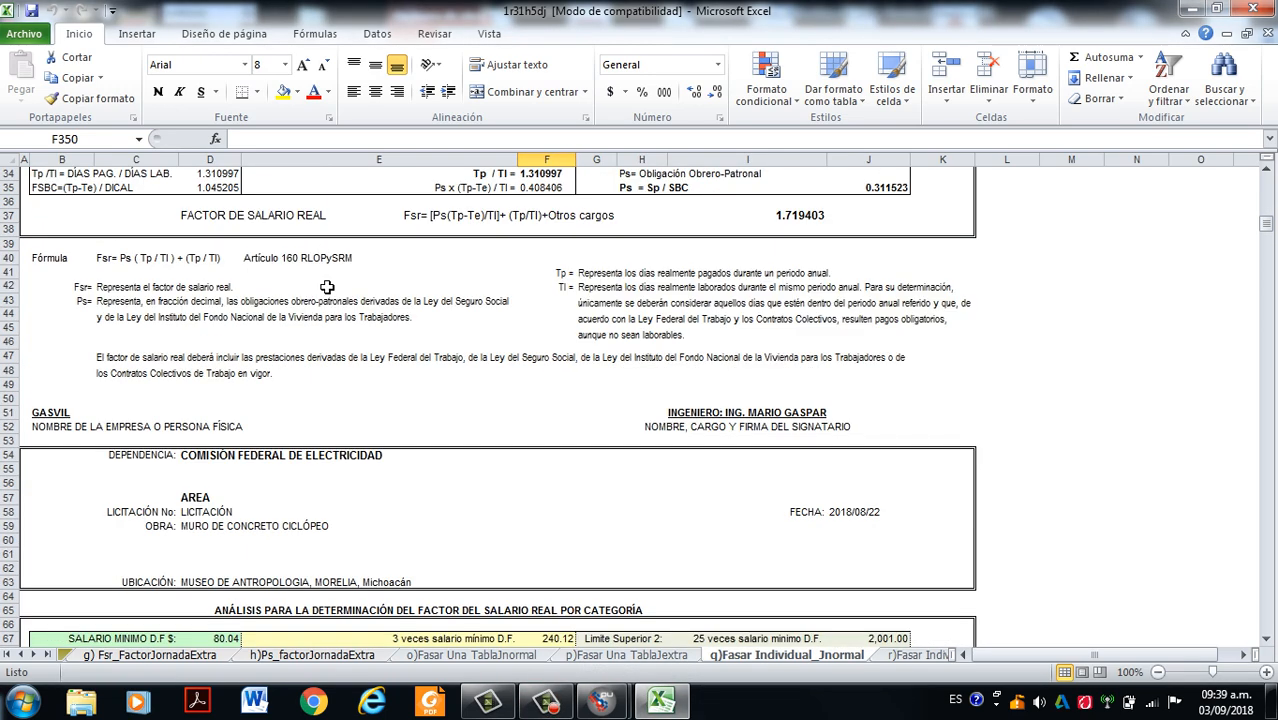
pyautogui.scroll(11, 330, 320)
pyautogui.scroll(-8, 348, 310)
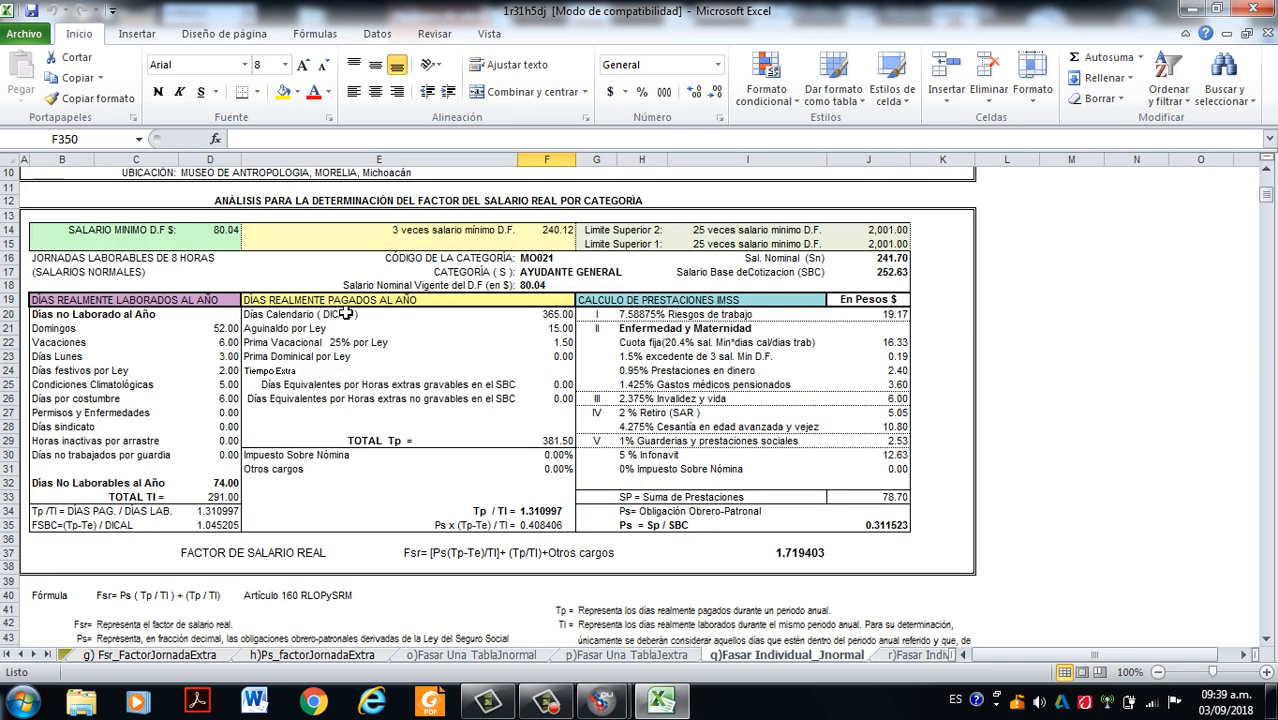
pyautogui.click(545, 700)
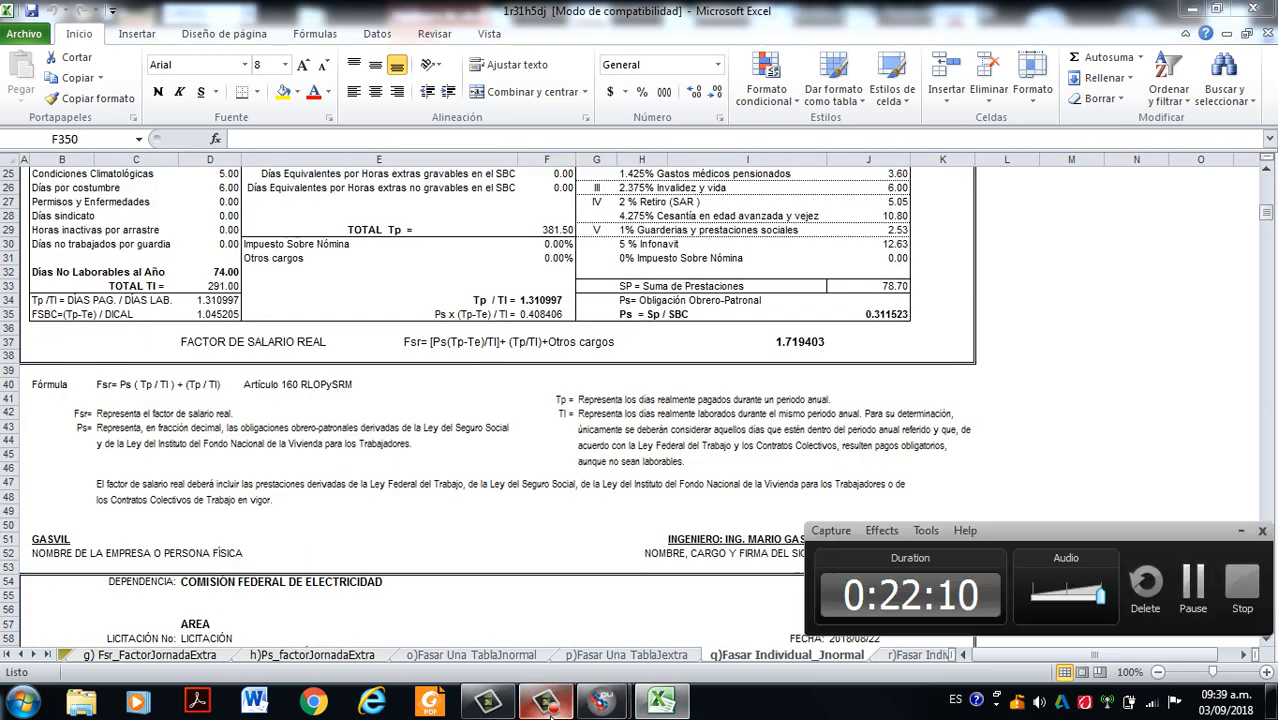
pyautogui.click(1237, 535)
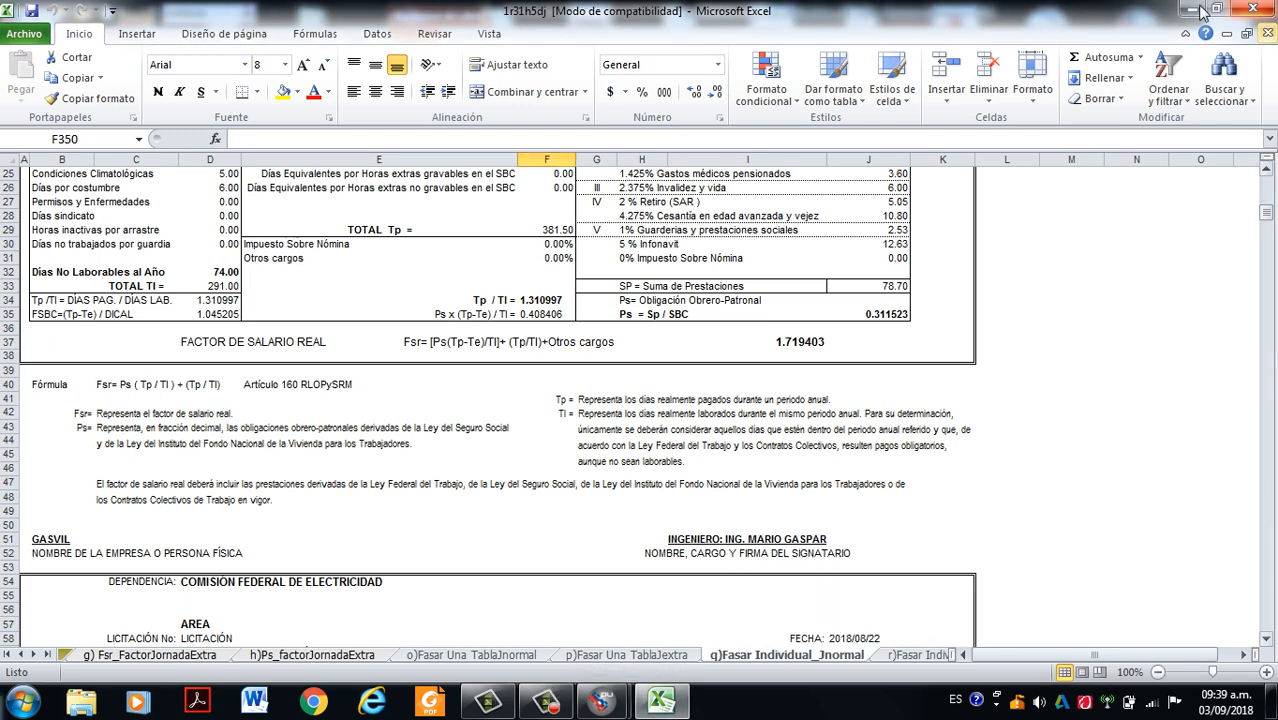
# - Close the 1r31h5dj.xls workbook, saving its changes in the current format, and accept the FASAR settings
pyautogui.click(1253, 8)
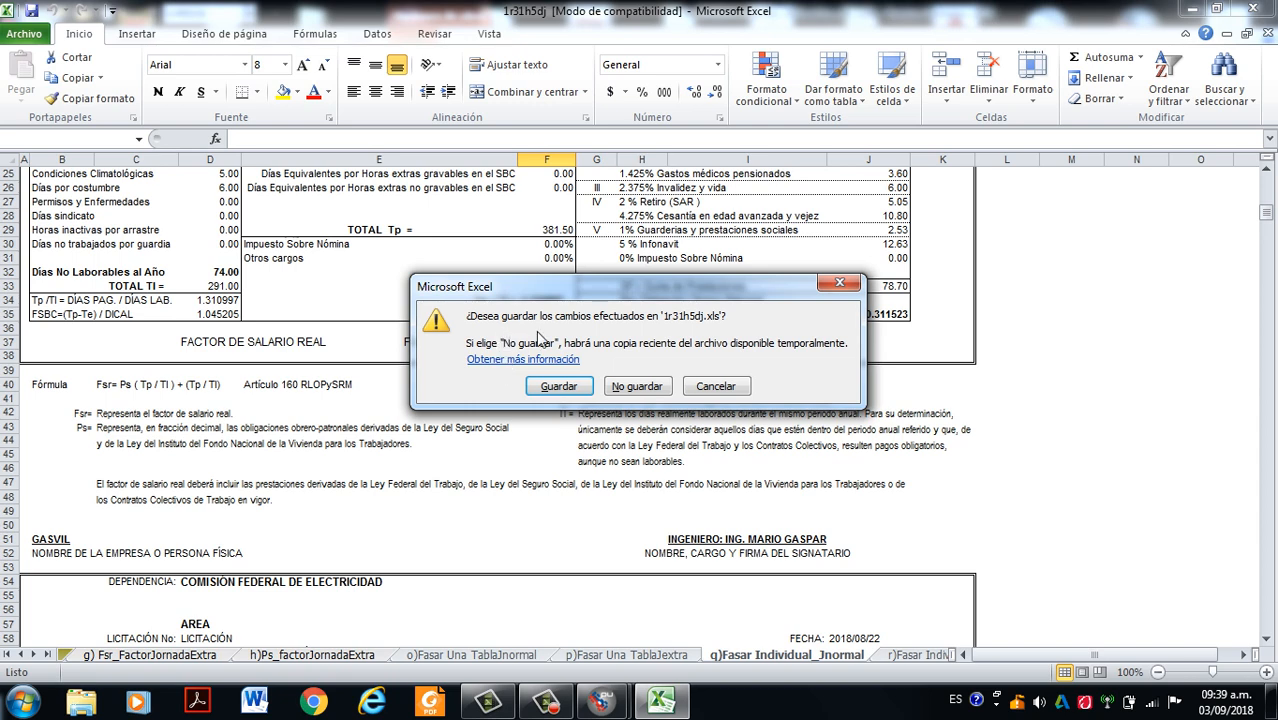
pyautogui.click(559, 392)
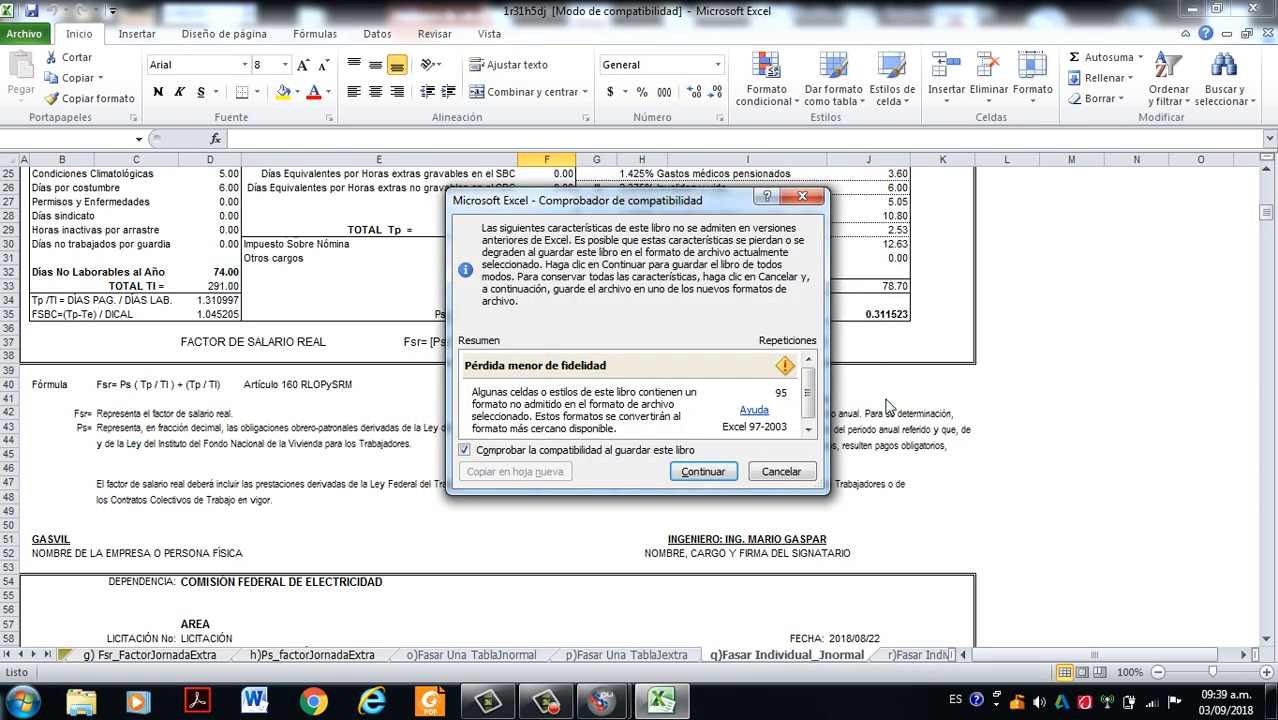
pyautogui.click(705, 472)
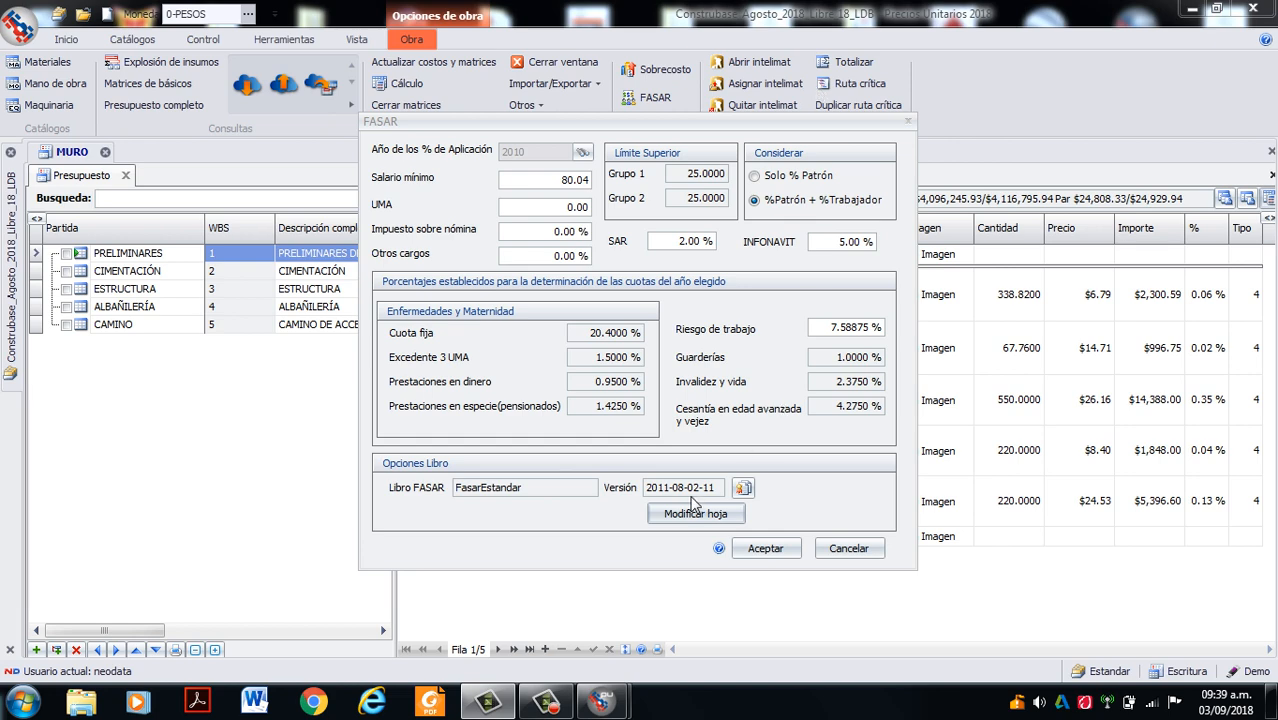
pyautogui.click(766, 548)
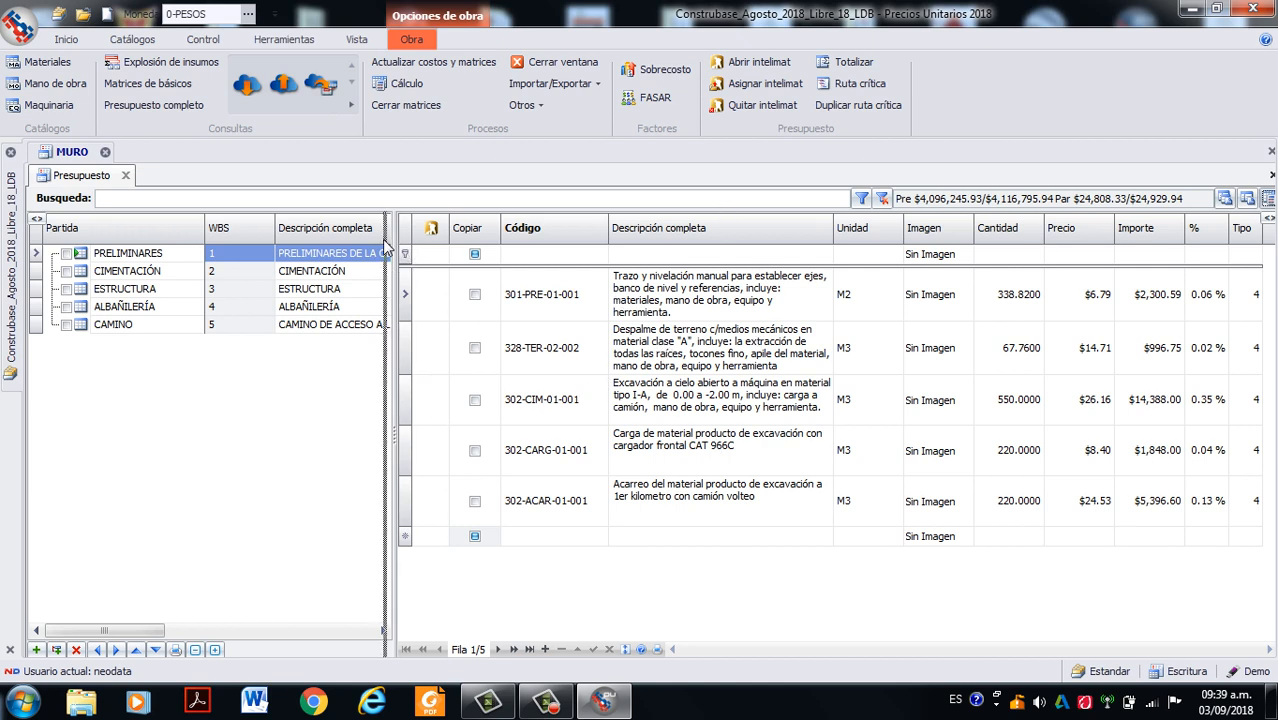
# - Review the salary factors, Fasar values and real salaries in the Mano de obra catalog, returning to the budget
pyautogui.moveTo(409, 253); pyautogui.dragTo(399, 253)
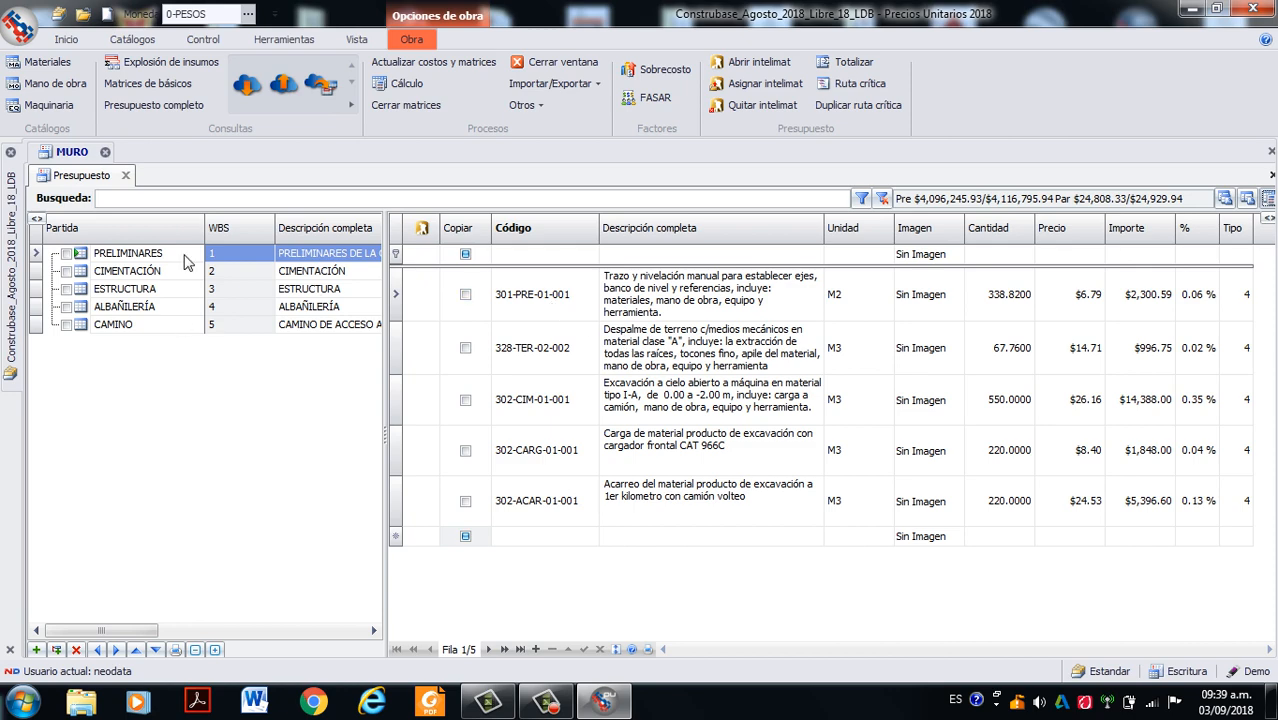
pyautogui.click(50, 84)
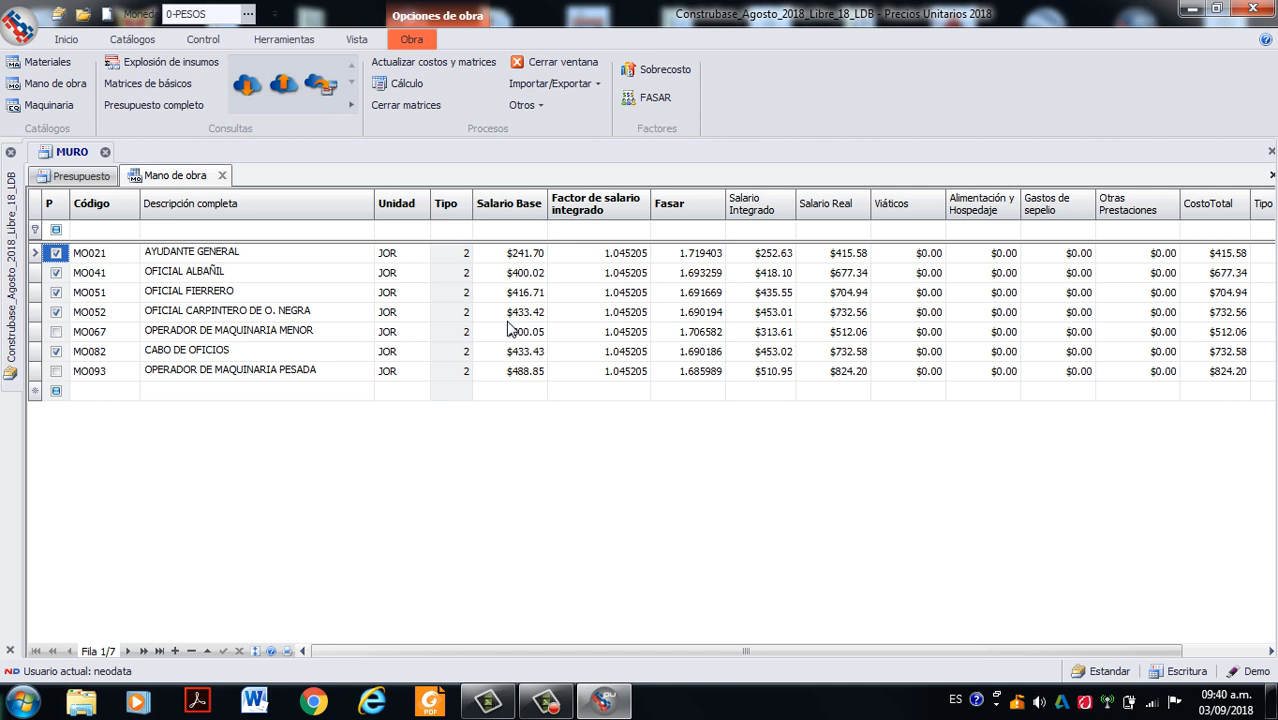
pyautogui.click(222, 176)
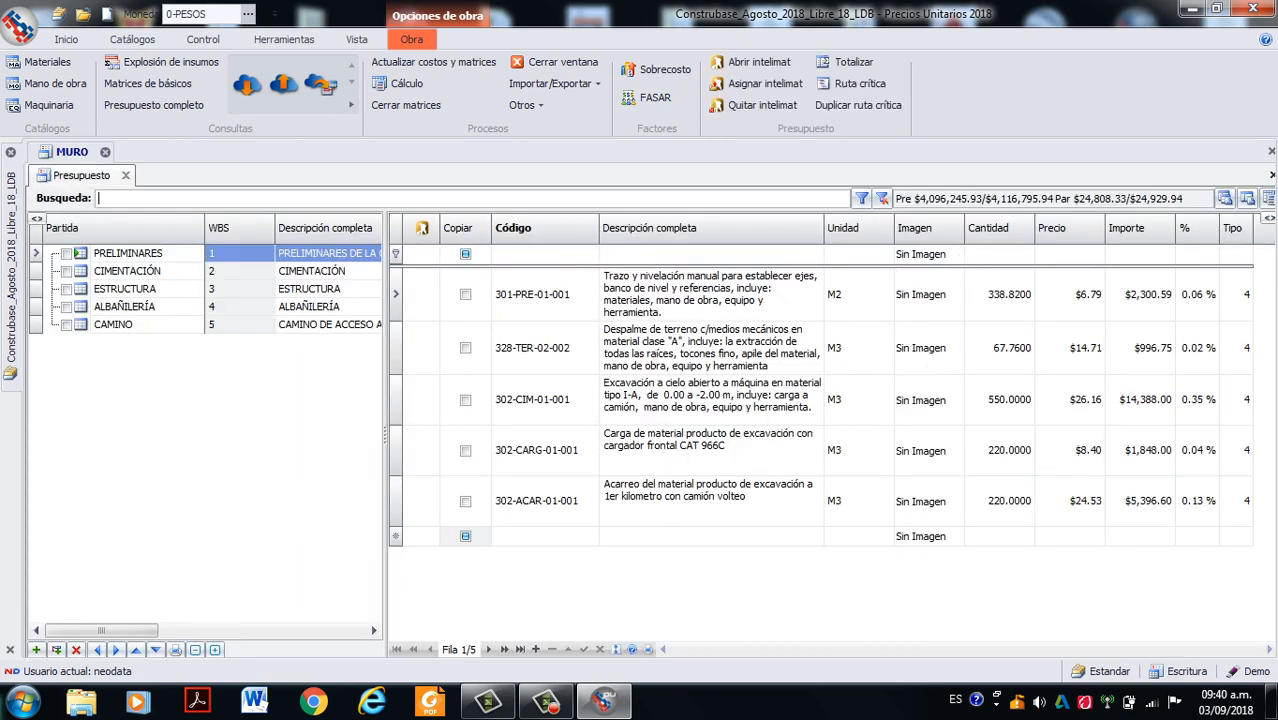
pyautogui.click(545, 702)
pyautogui.click(1199, 588)
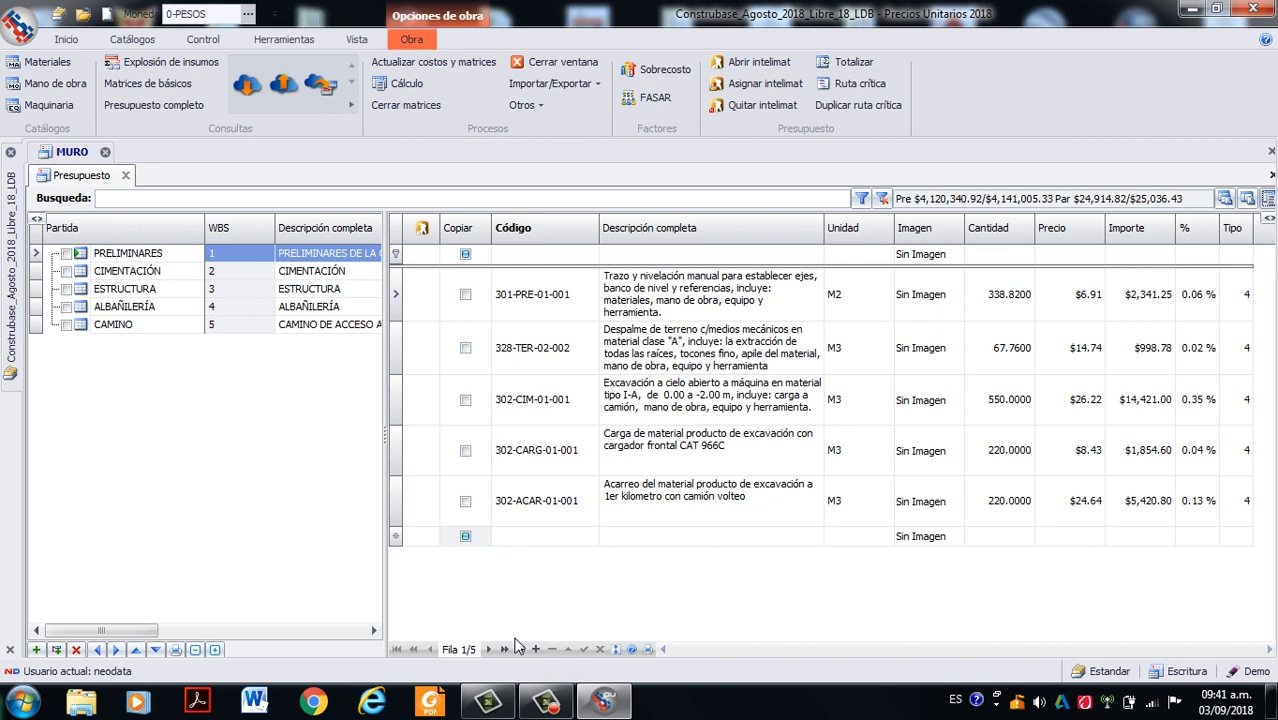
pyautogui.click(545, 702)
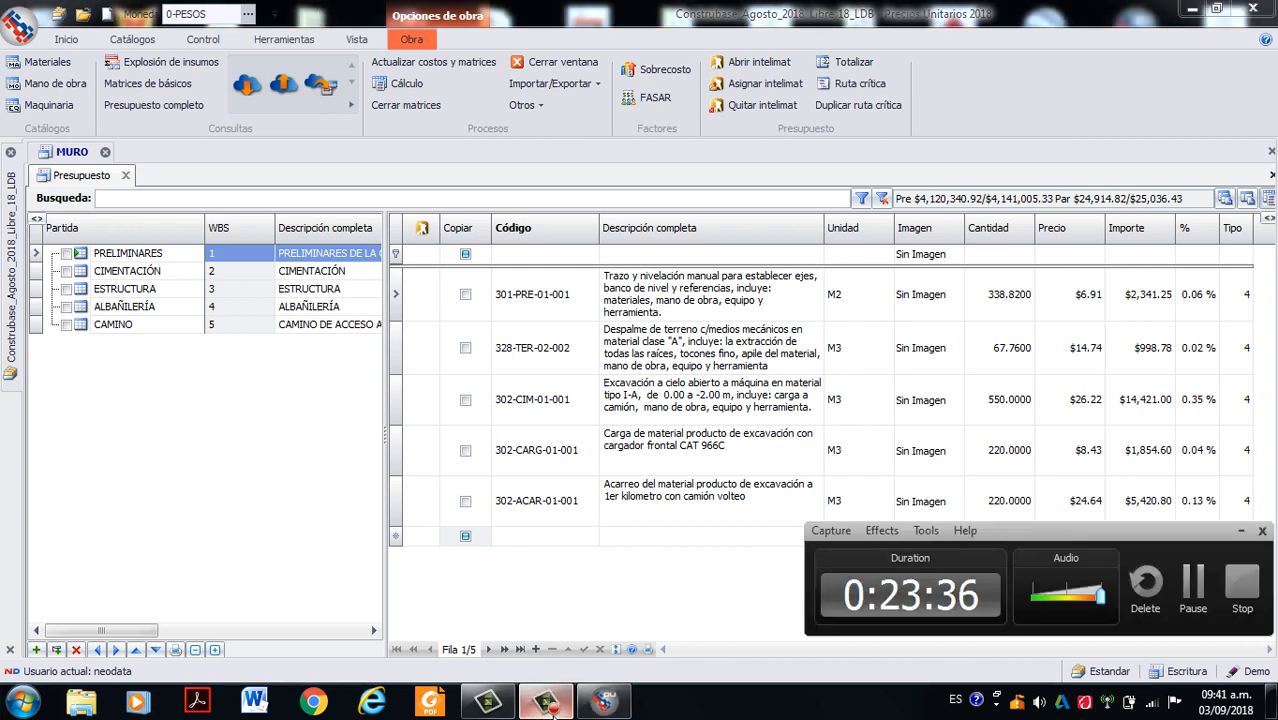
pyautogui.click(1239, 531)
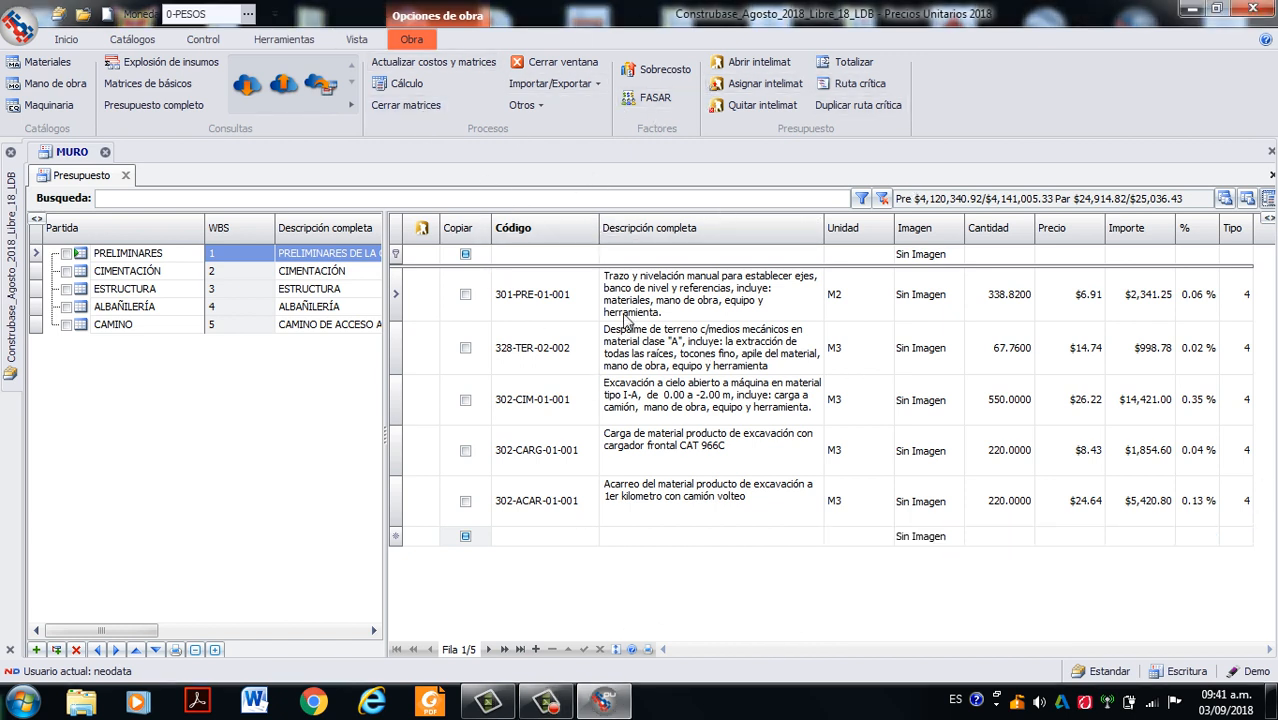
# - Run the Cálculo process on the MURO budget, exploding inputs for the whole budget in a single currency
pyautogui.click(1268, 200)
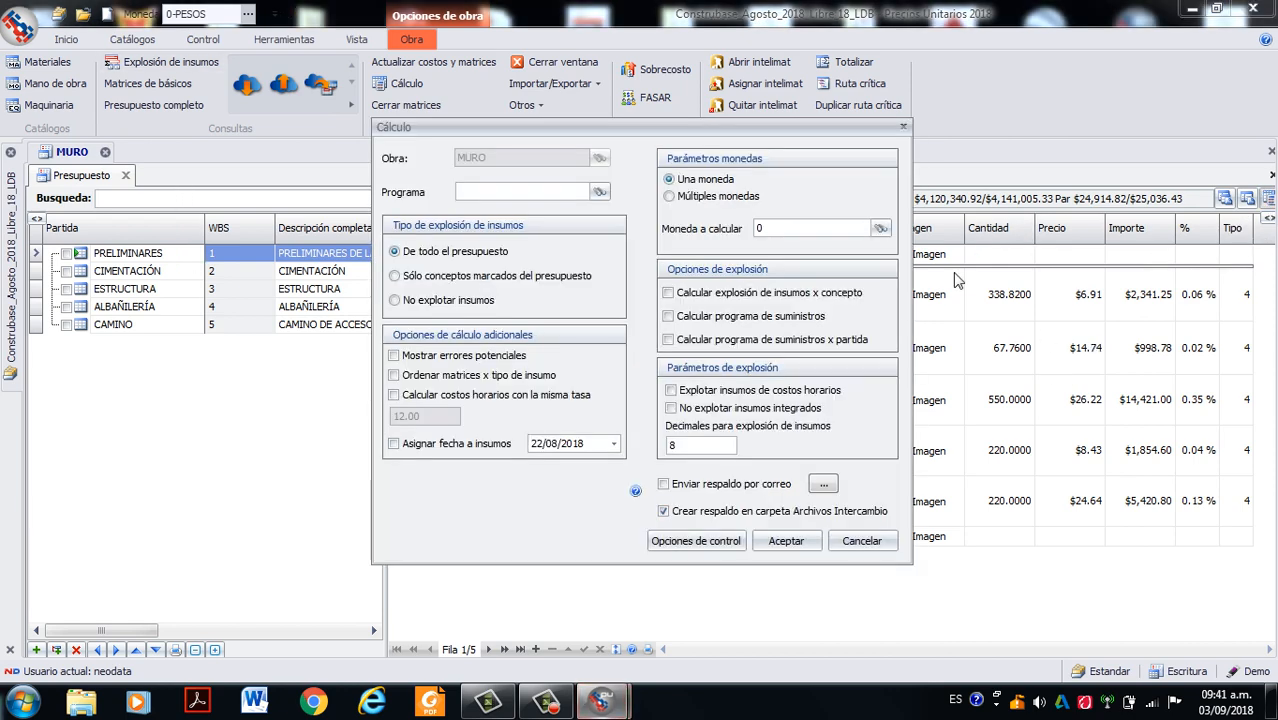
pyautogui.moveTo(760, 126); pyautogui.dragTo(678, 111)
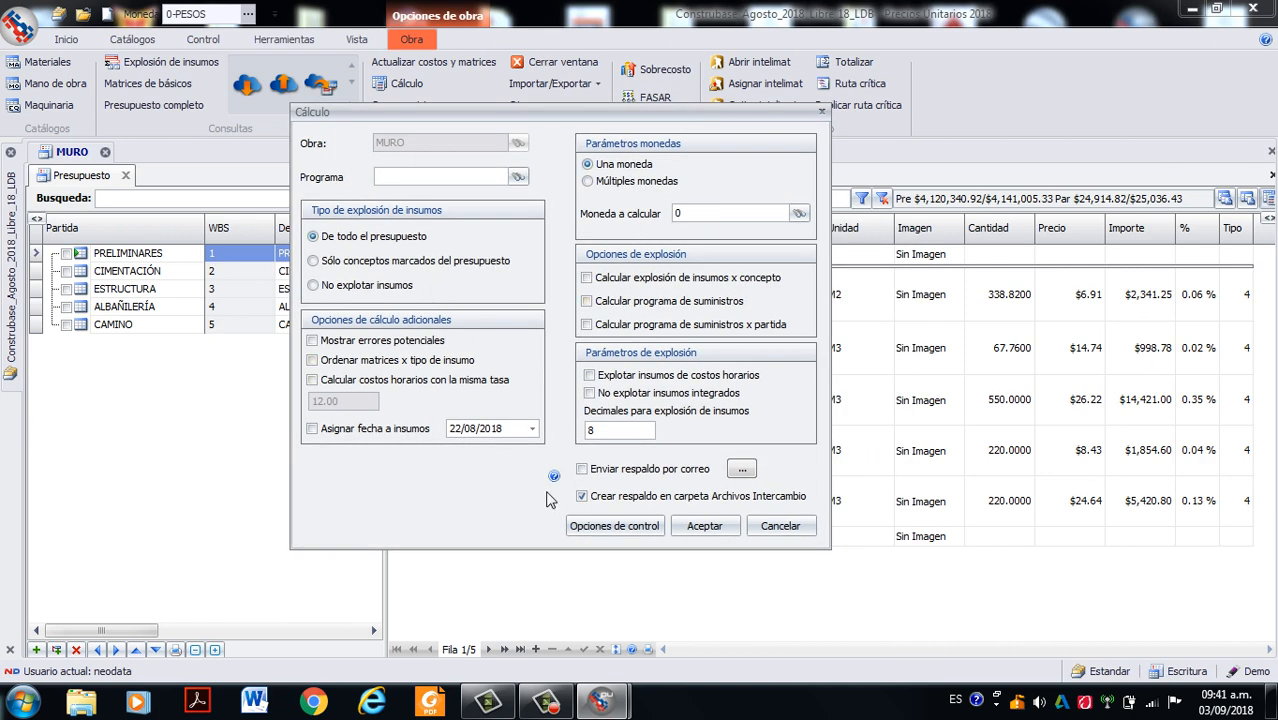
pyautogui.click(700, 530)
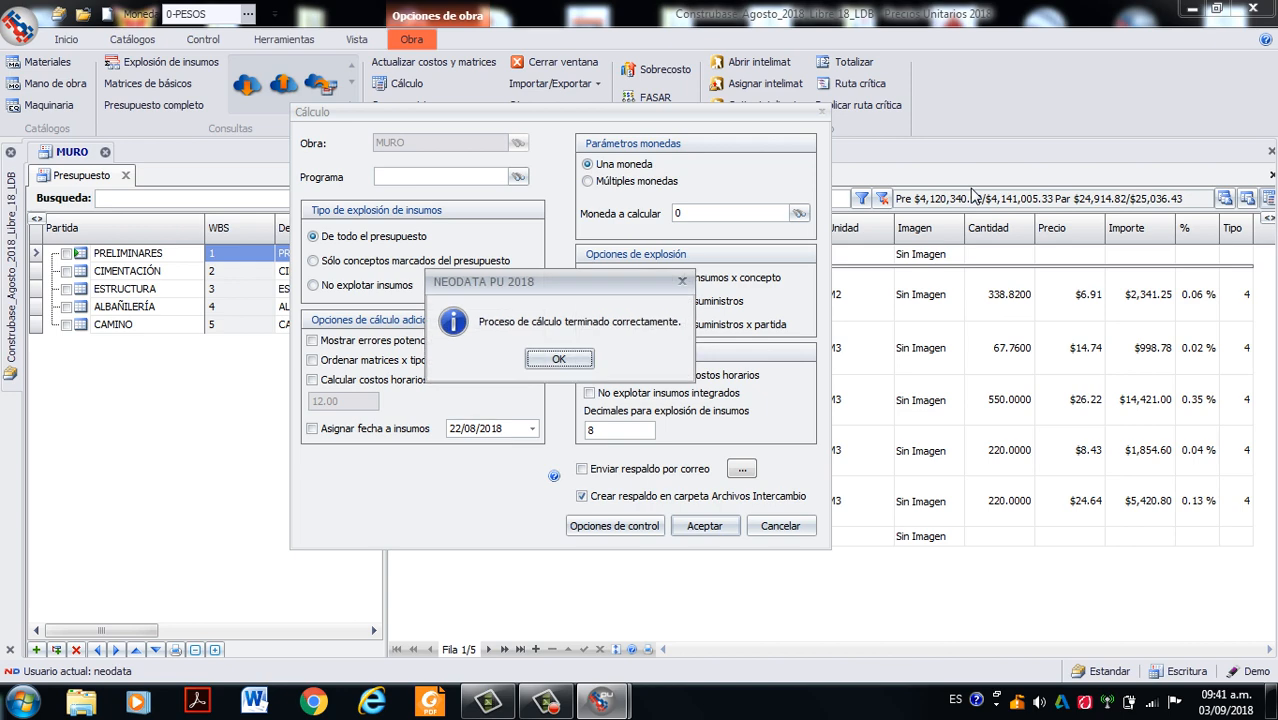
pyautogui.click(555, 356)
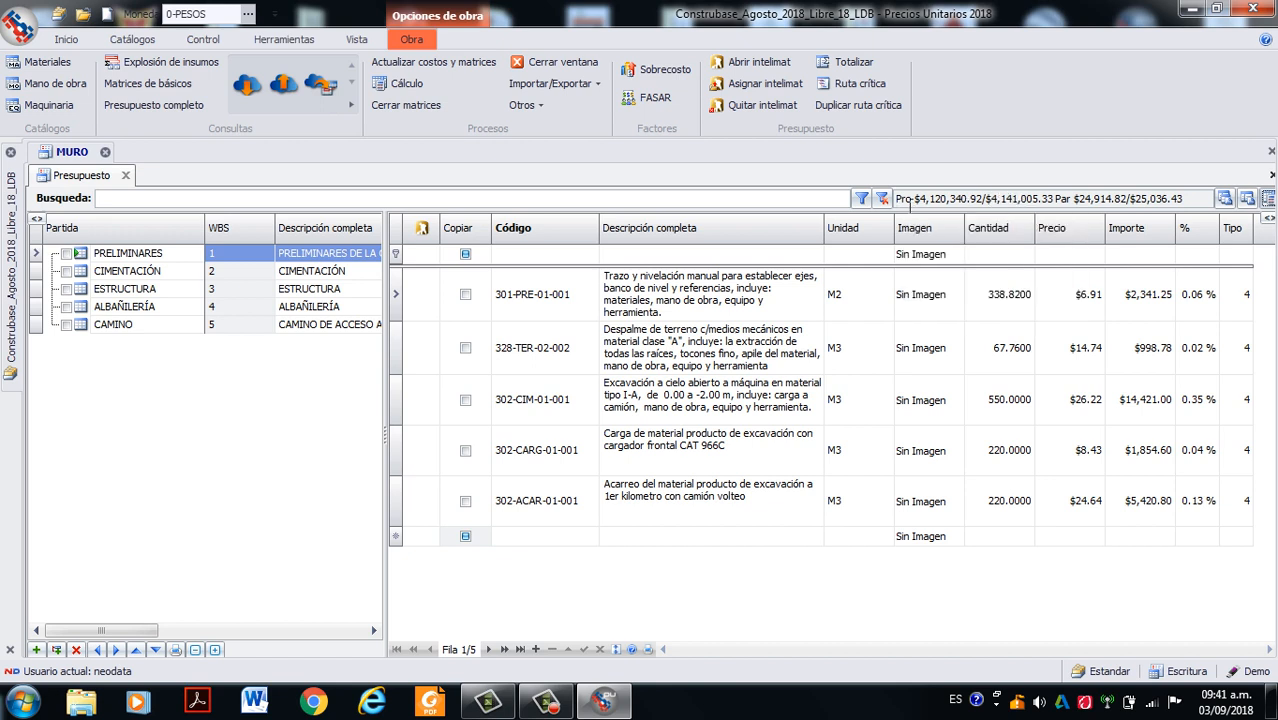
pyautogui.moveTo(910, 205)
pyautogui.click(548, 703)
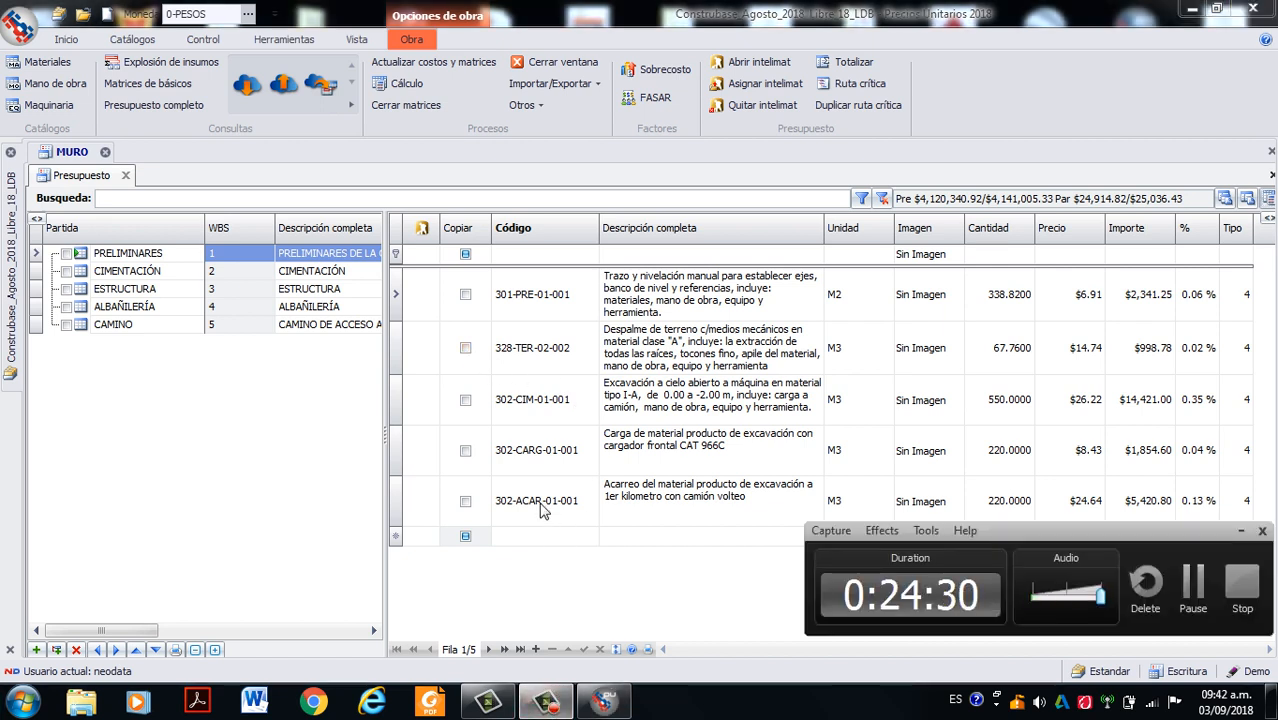